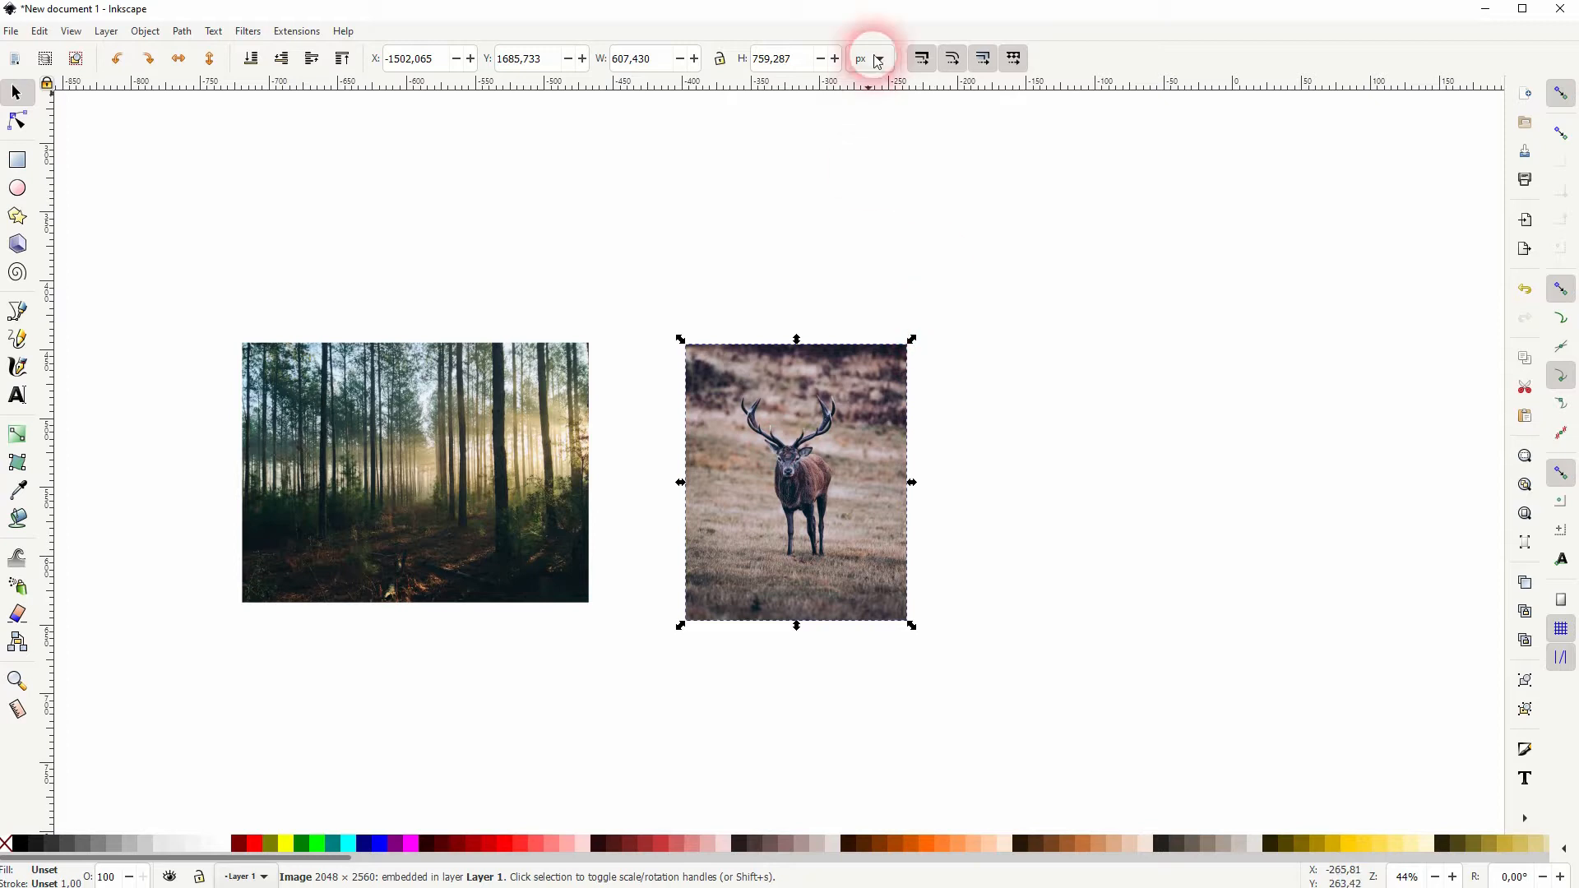
- Scale the deer photo up proportionally to about 761 × 951 px
click(874, 61)
drag(910, 338, 1018, 271)
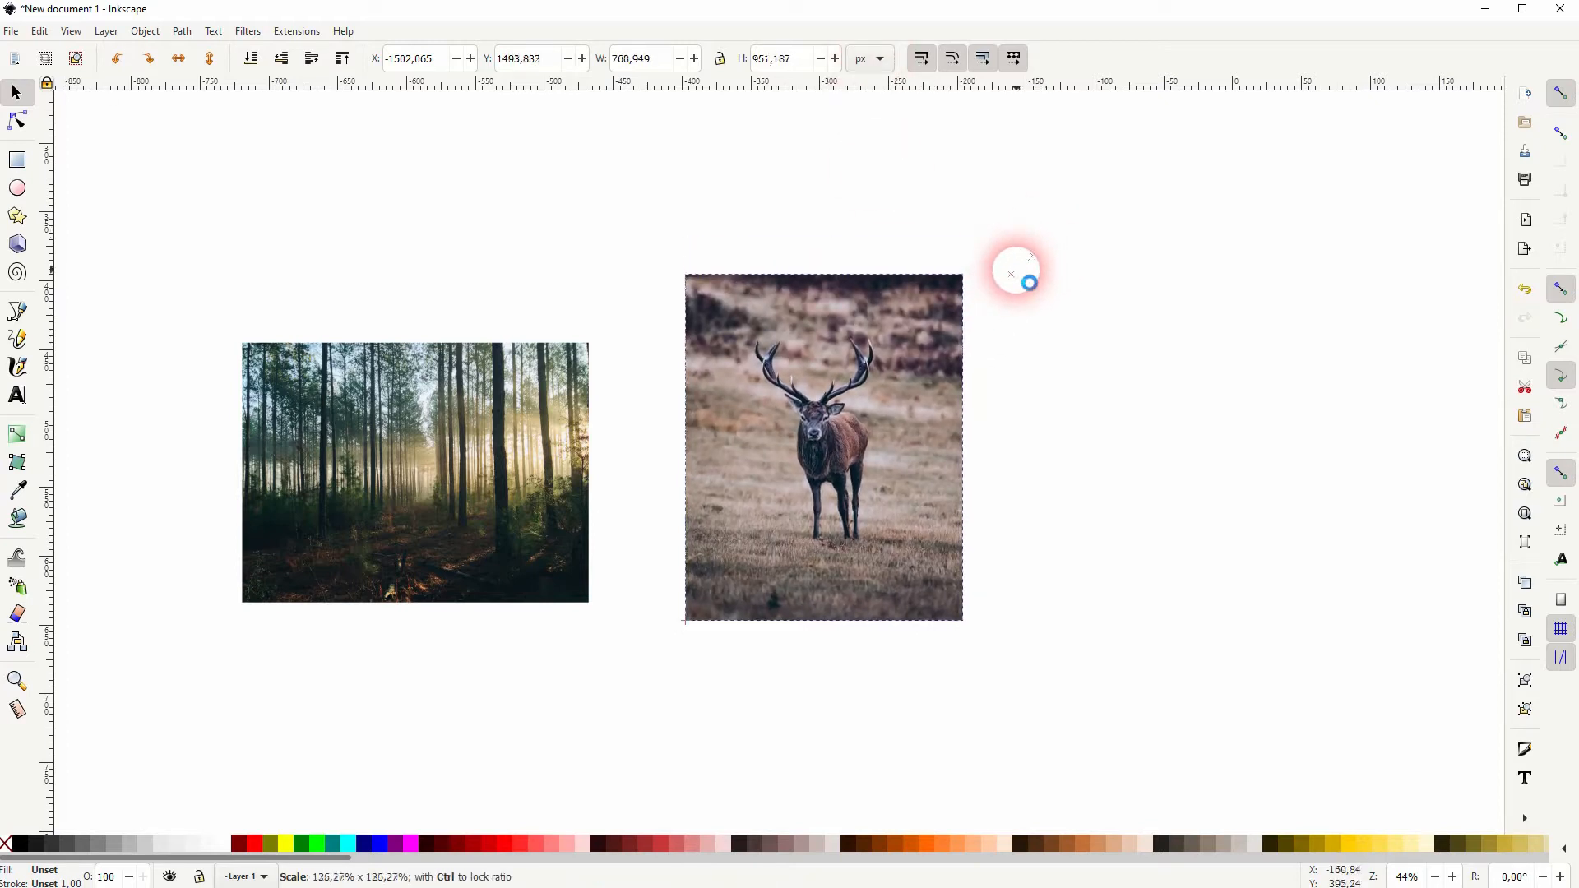
drag(669, 61, 603, 58)
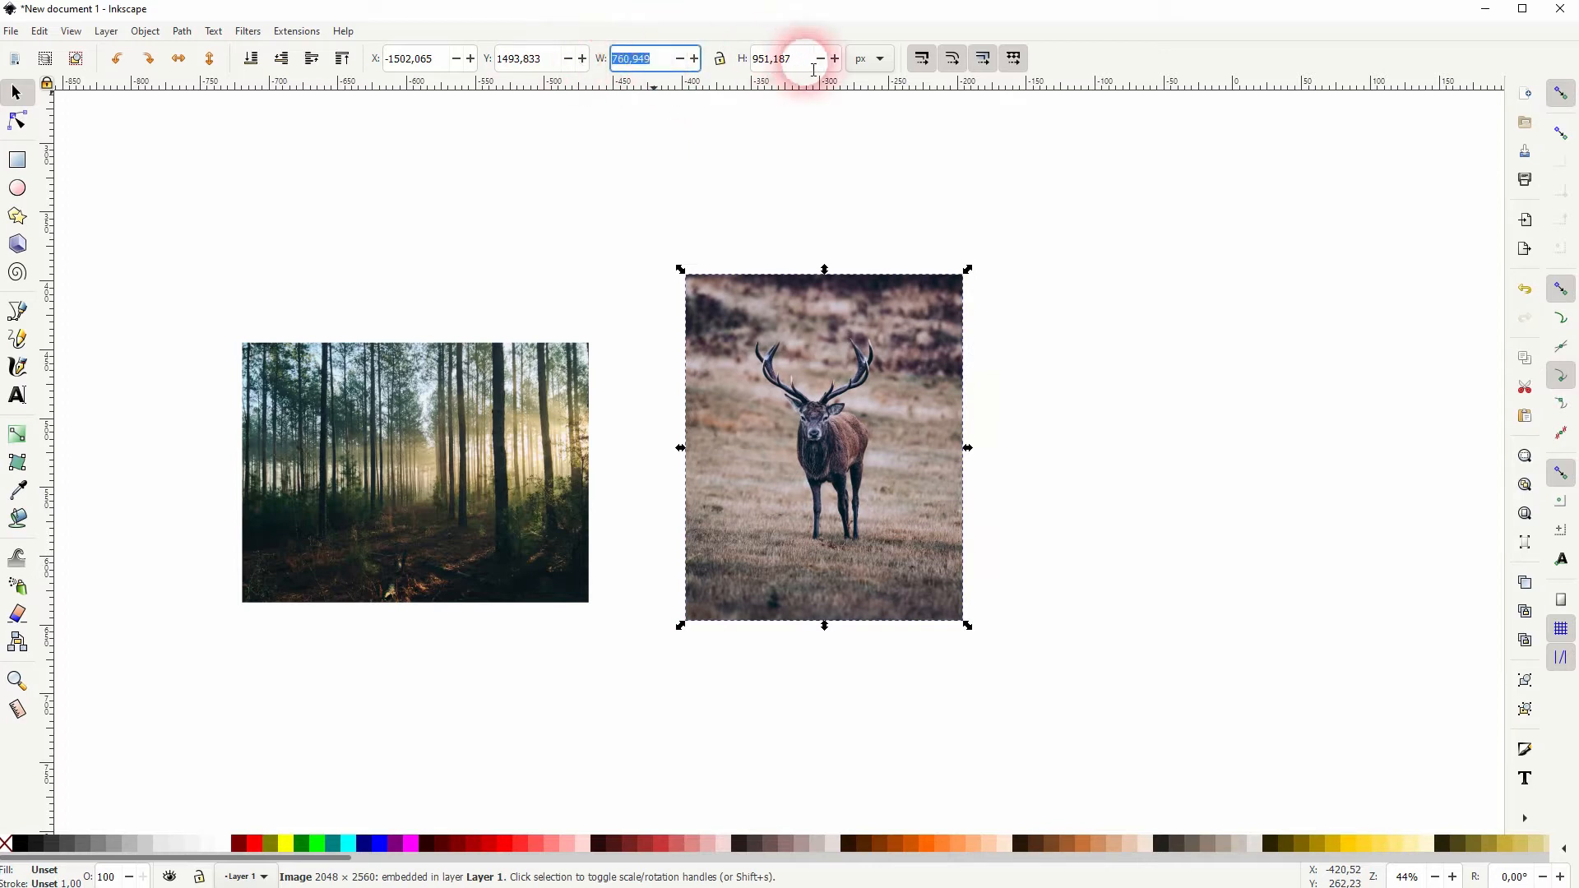
drag(806, 61, 710, 67)
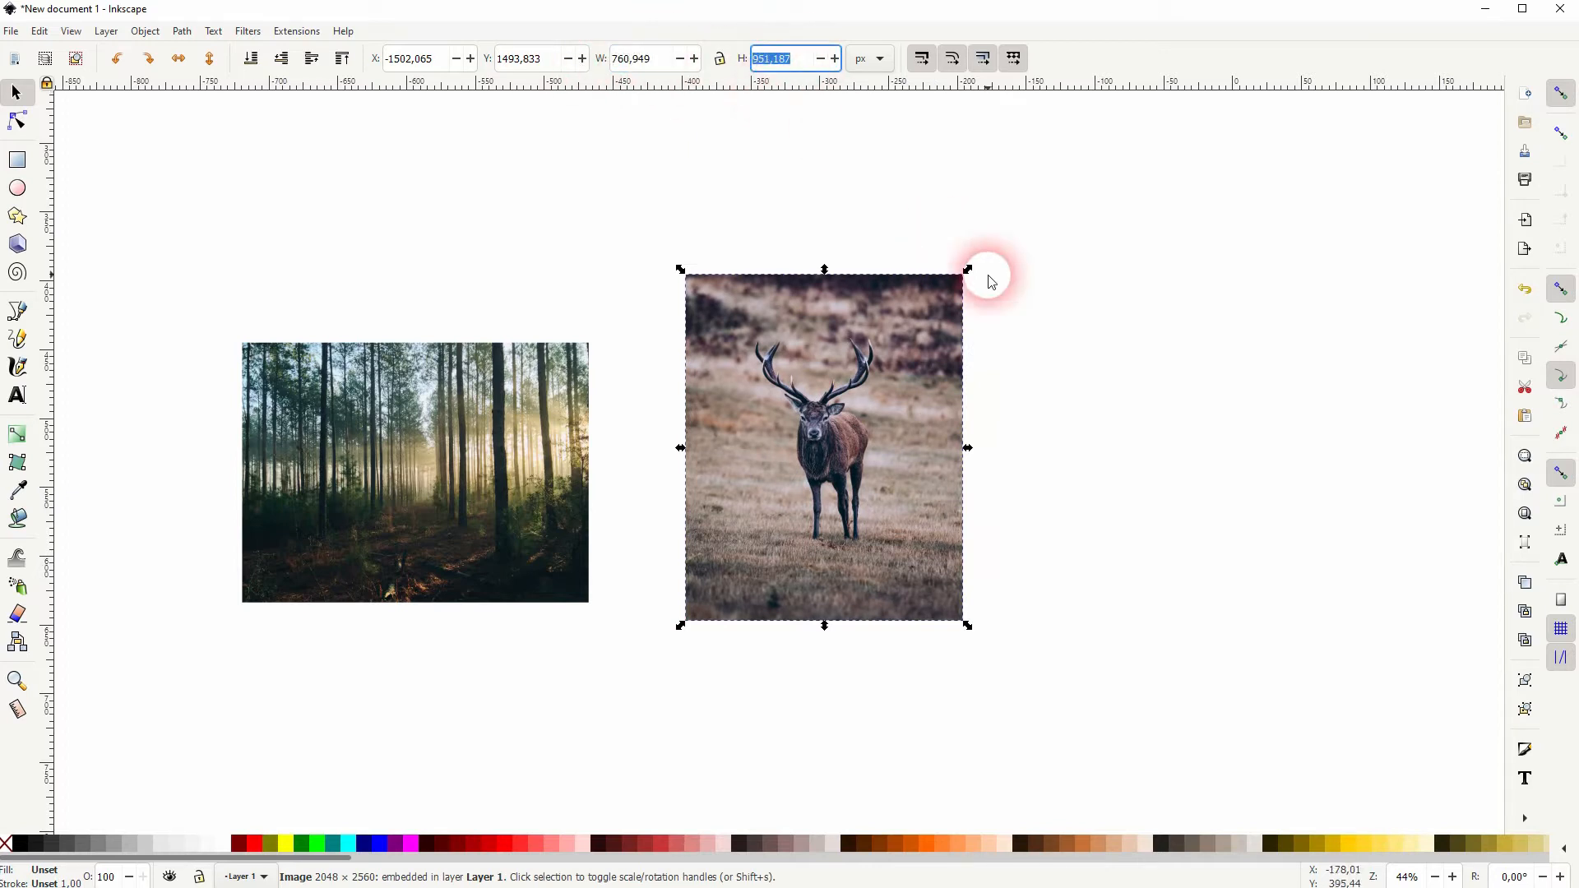
click(1096, 387)
- Open Trace Bitmap for the deer photo and update the trace preview
click(871, 433)
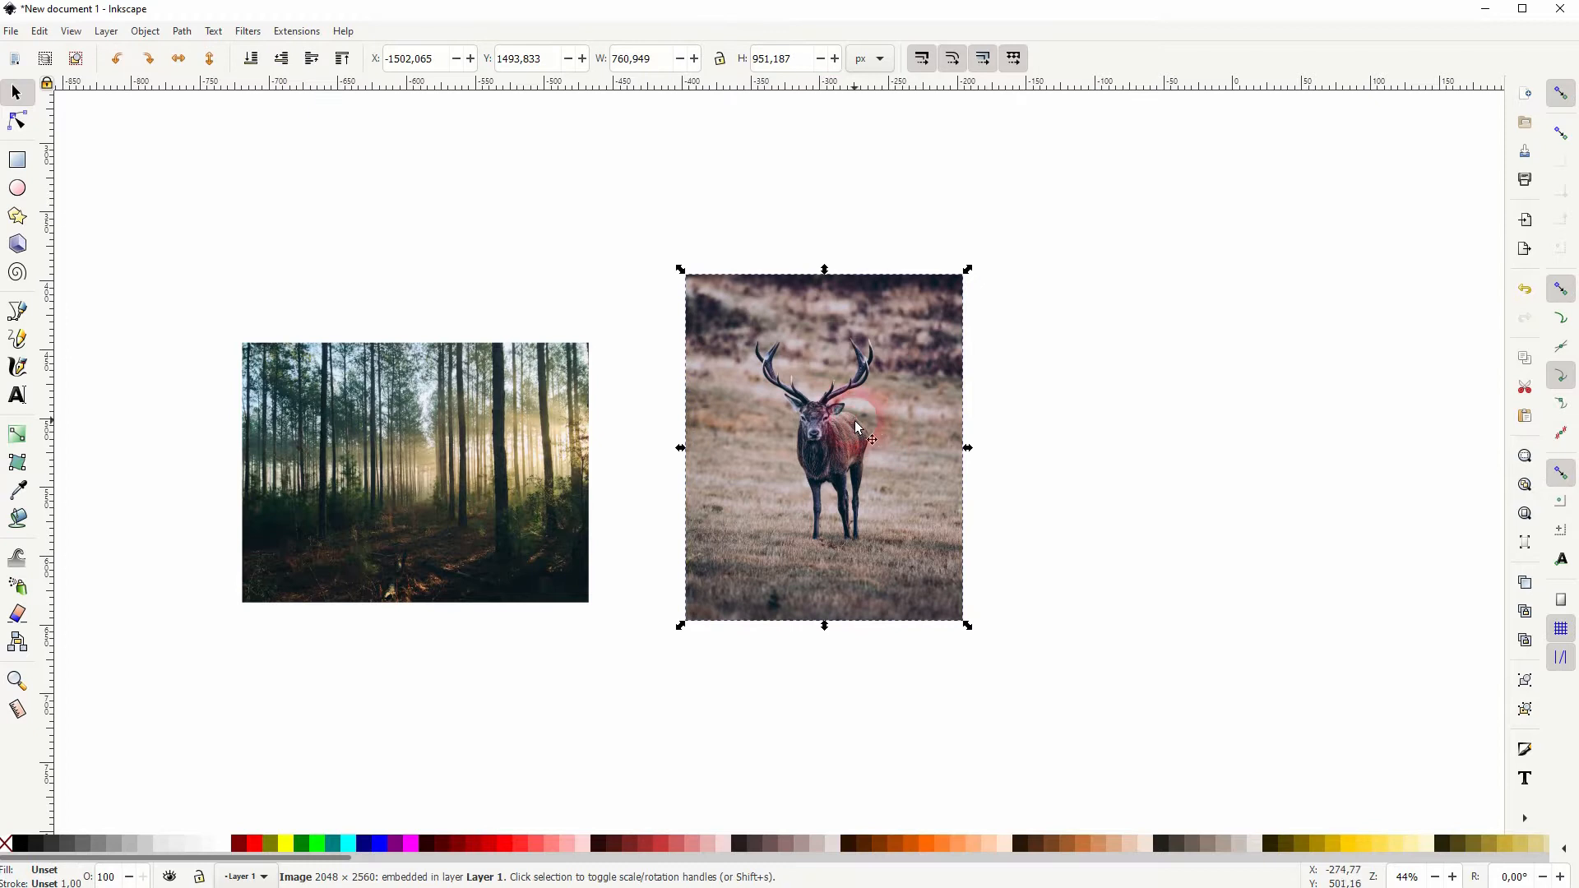
click(182, 32)
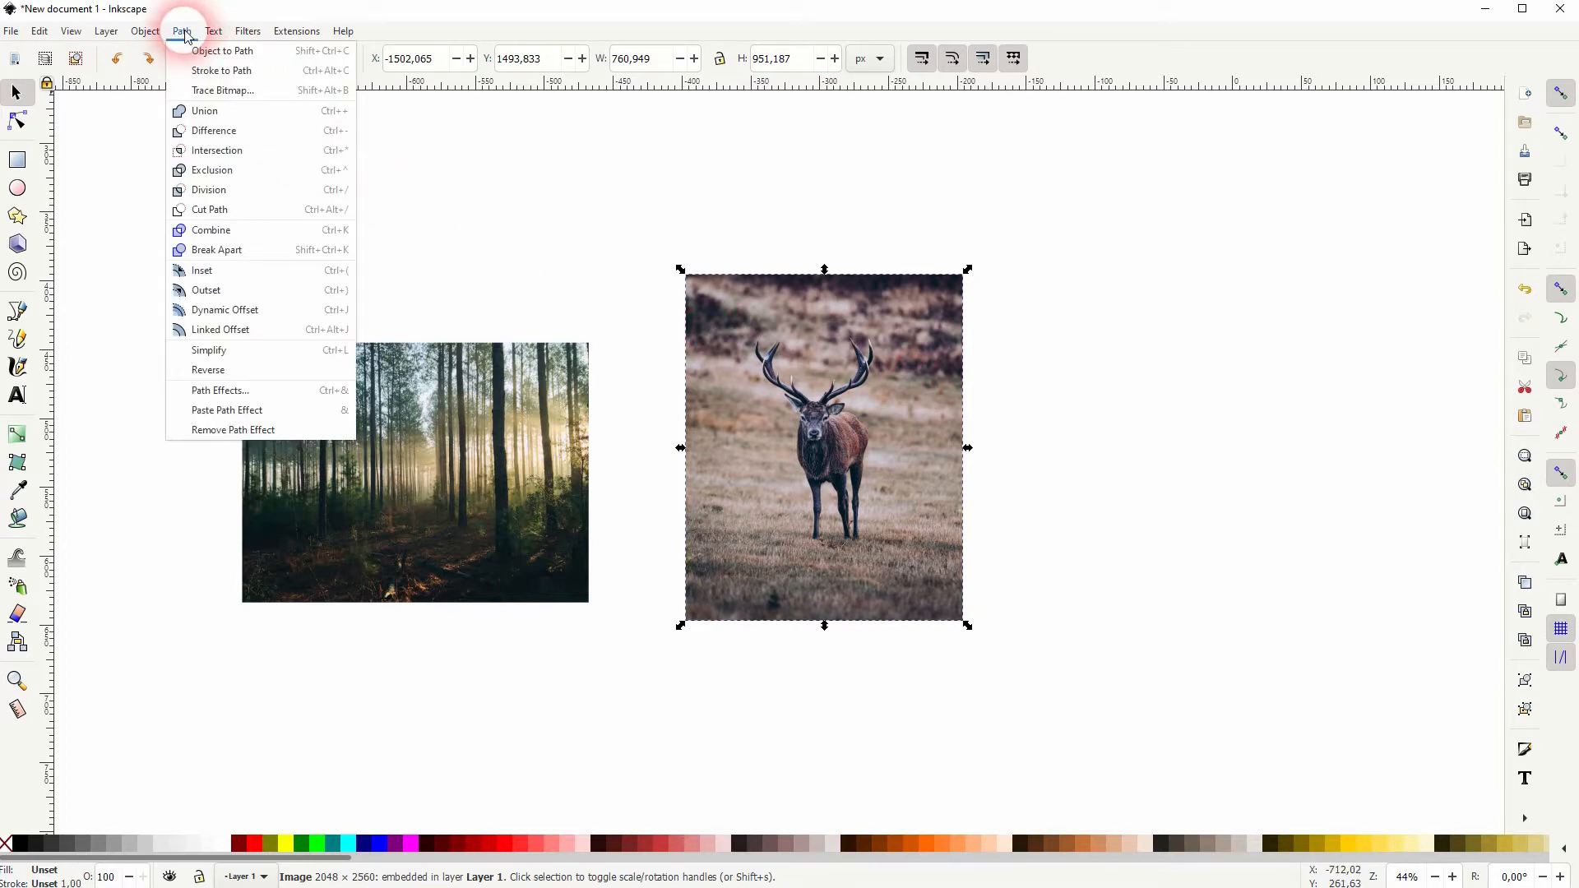
click(217, 88)
click(1302, 247)
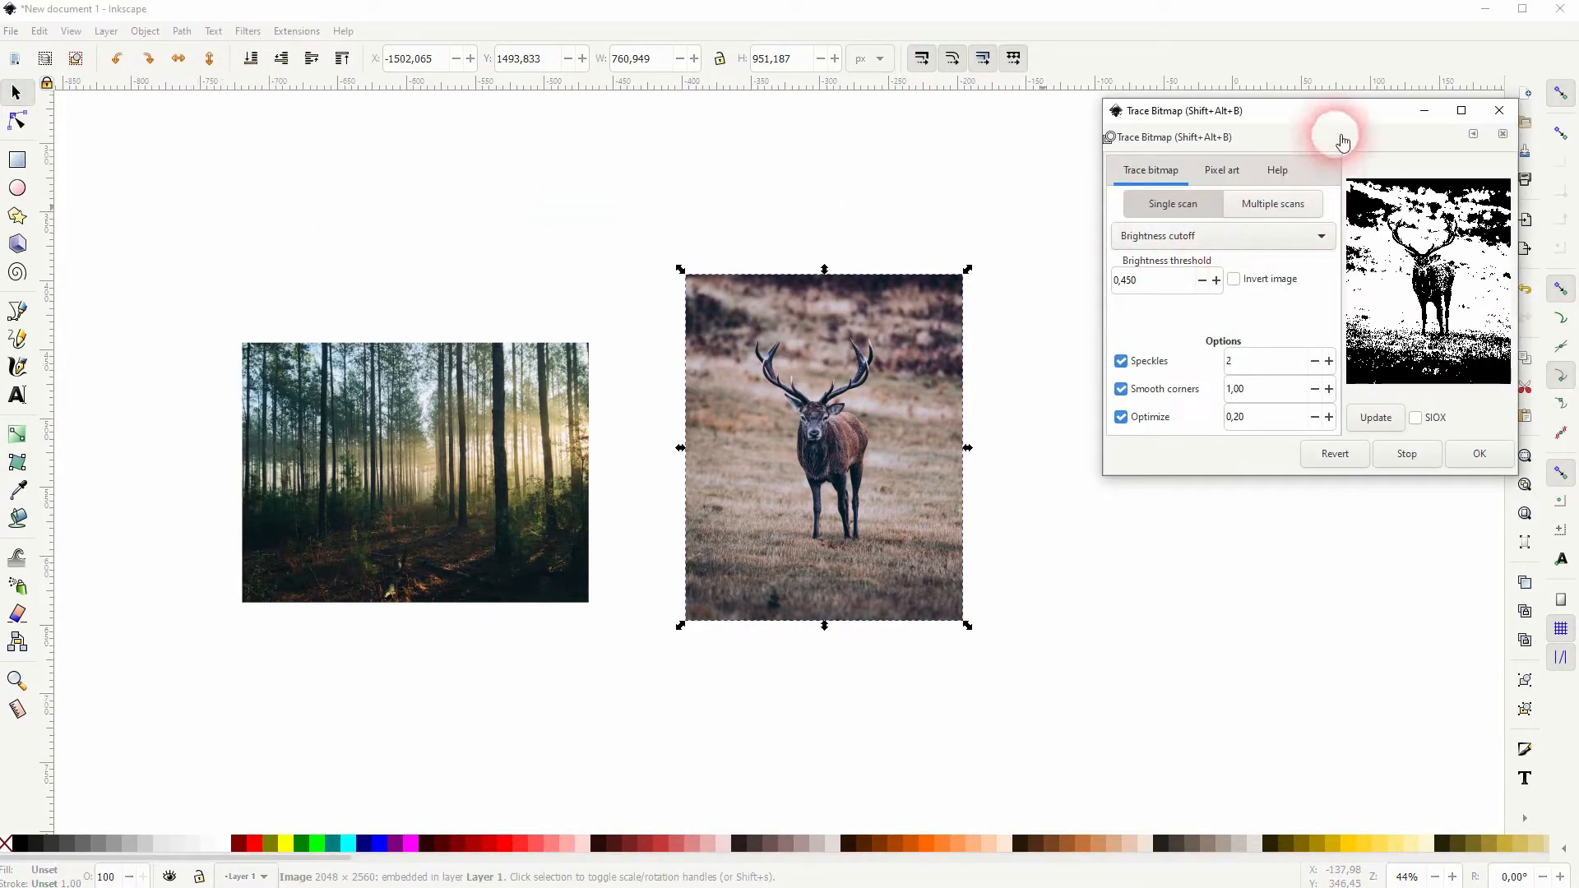
drag(1333, 113, 1294, 177)
click(1371, 483)
click(1330, 483)
click(1429, 305)
- Preview the single-scan trace with brightness thresholds of 0,750 and 0,700
drag(1139, 345, 1036, 367)
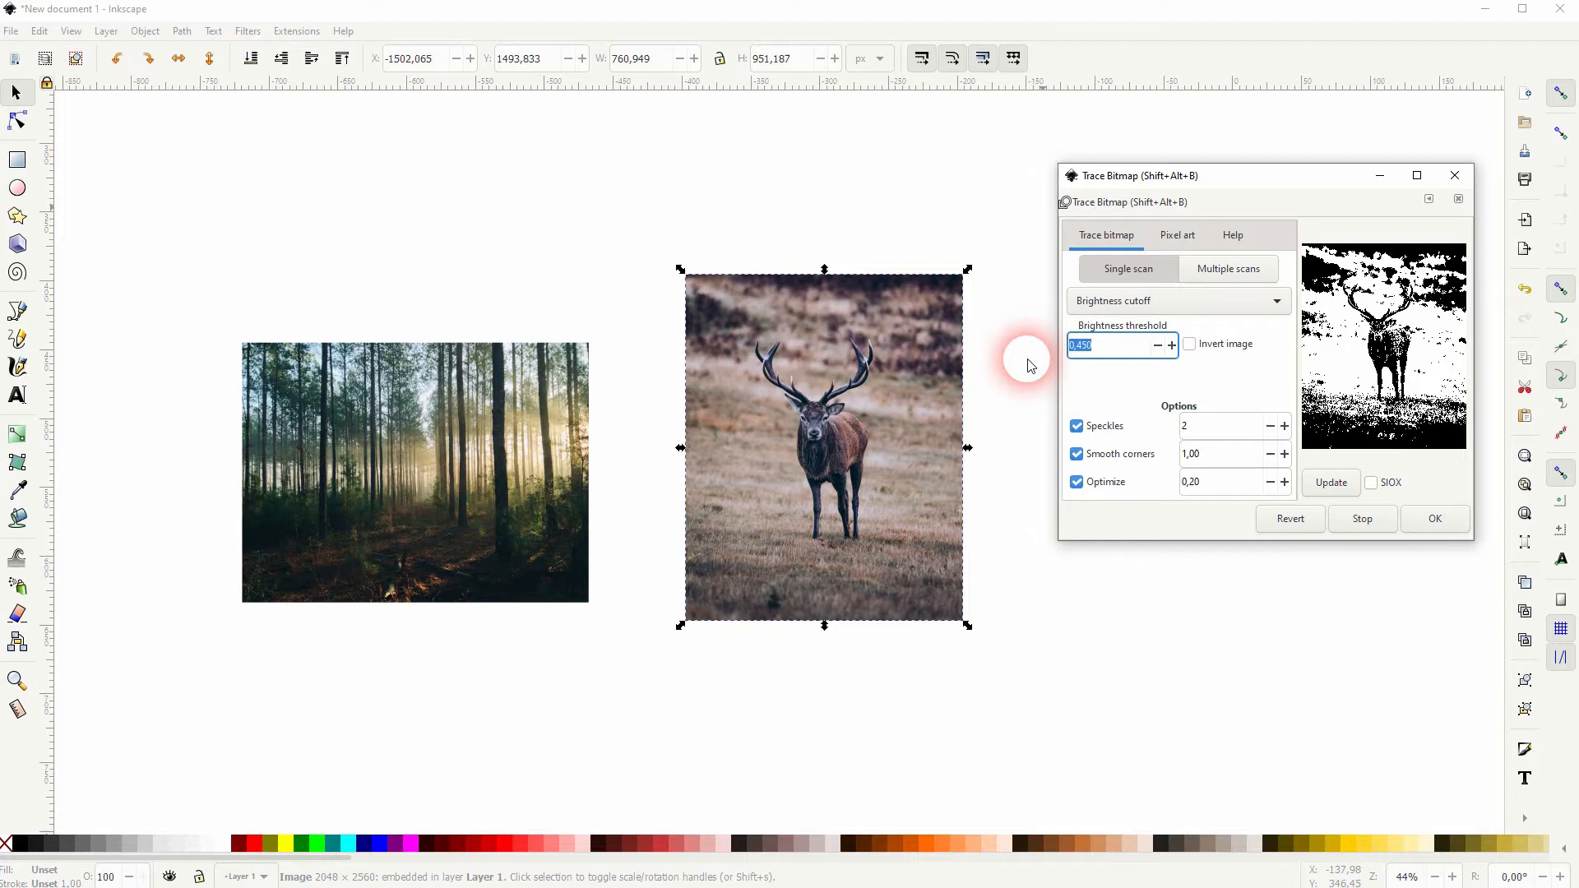
text(0,78)
key(BackSpace)
click(1425, 457)
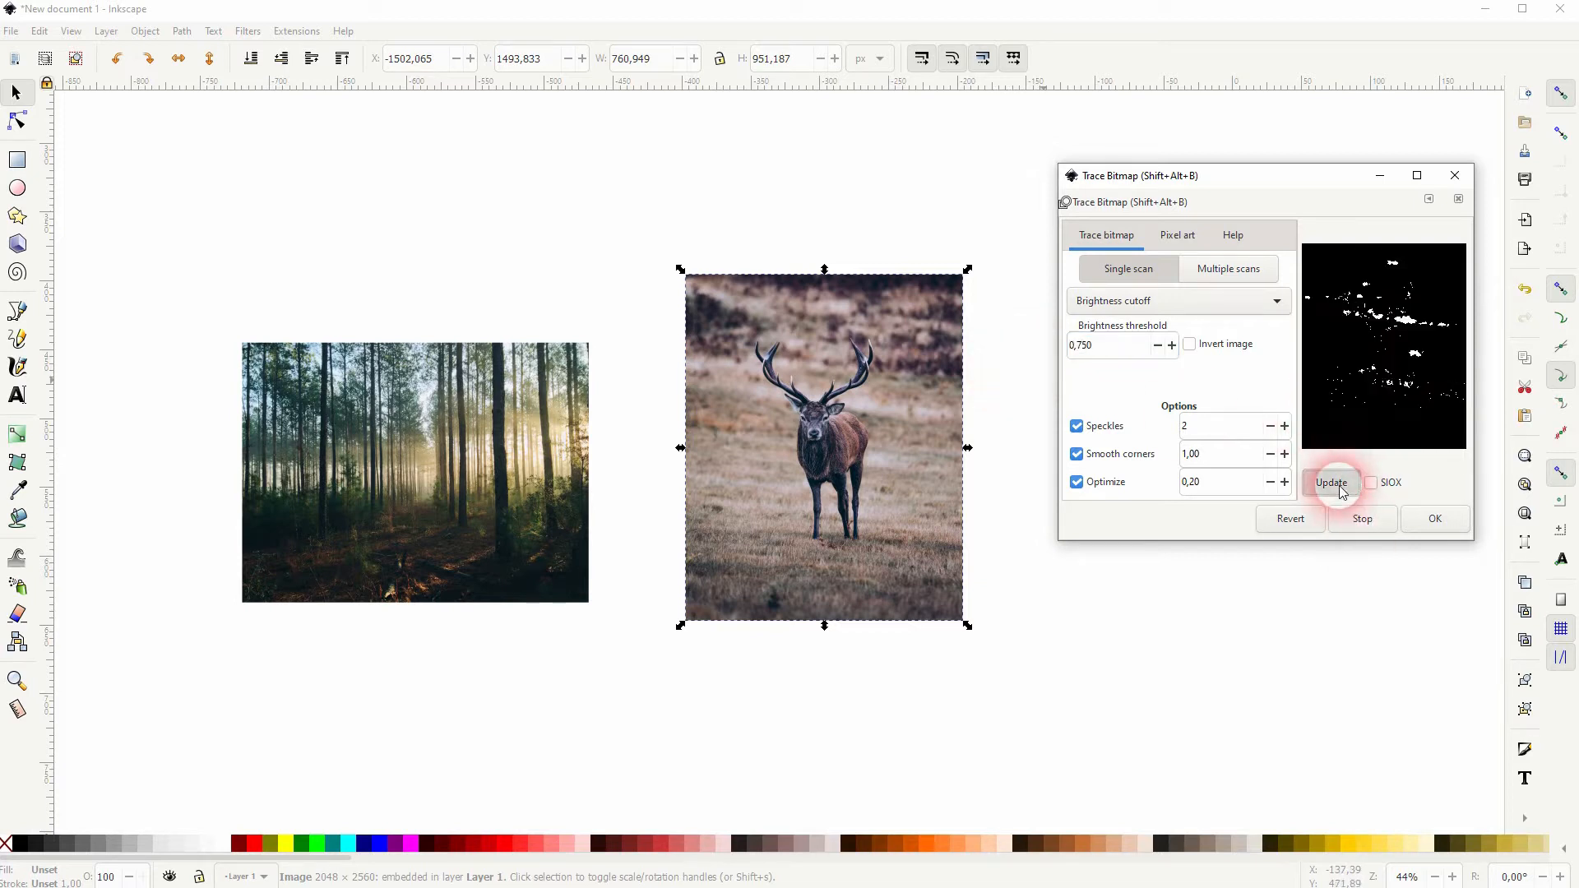
drag(1113, 345, 1084, 352)
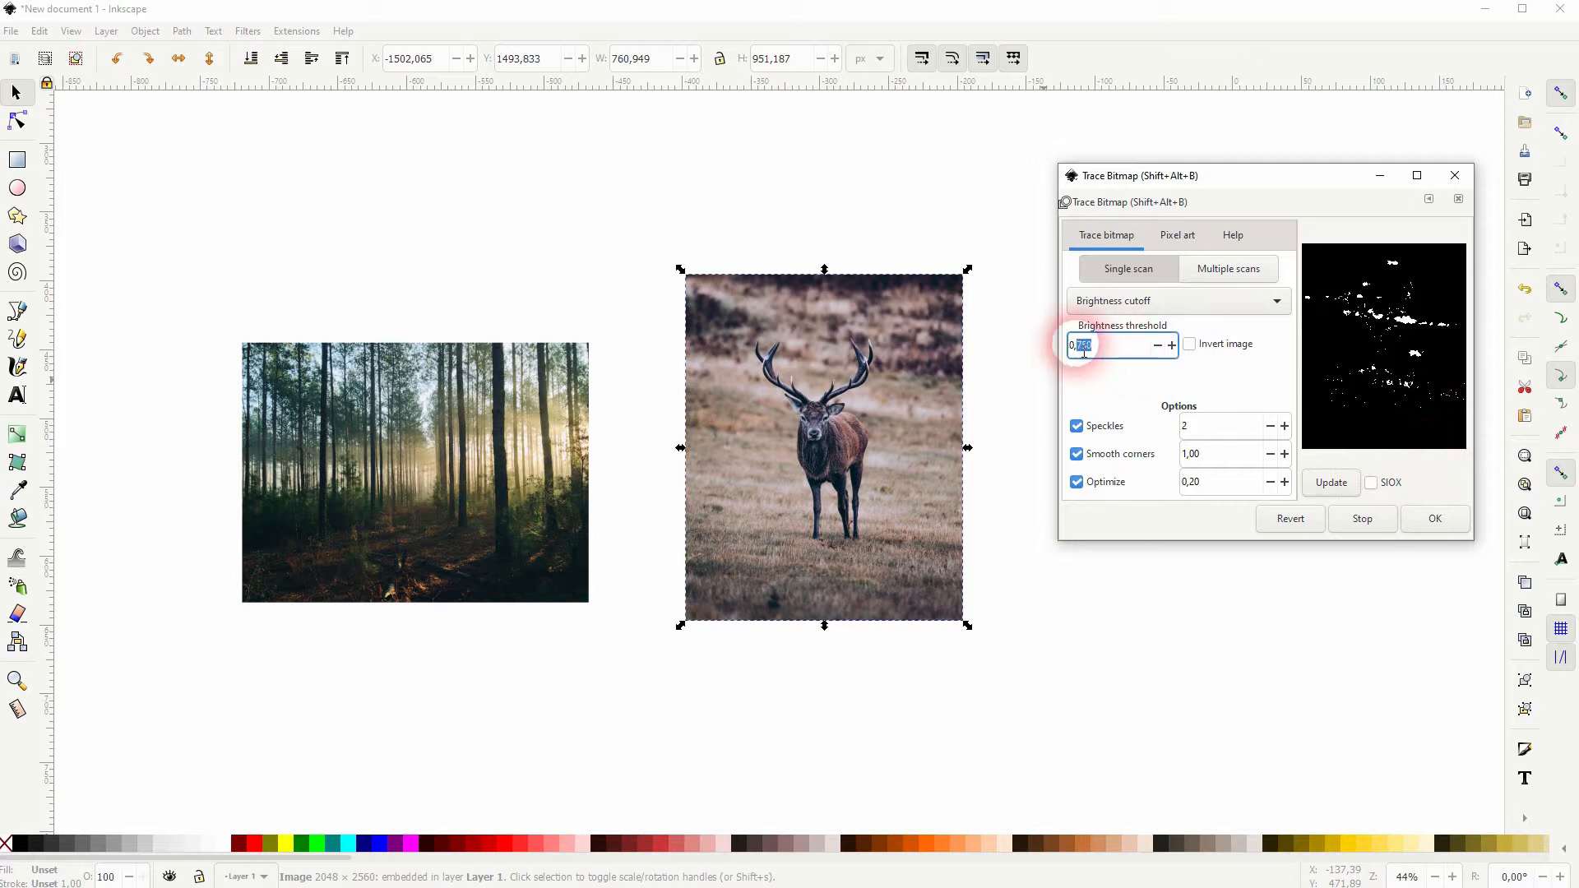
click(1327, 483)
- Trace the deer photo with a Brightness cutoff threshold of 0,500 and move the tracing to the right of the photo
drag(1125, 352, 1087, 359)
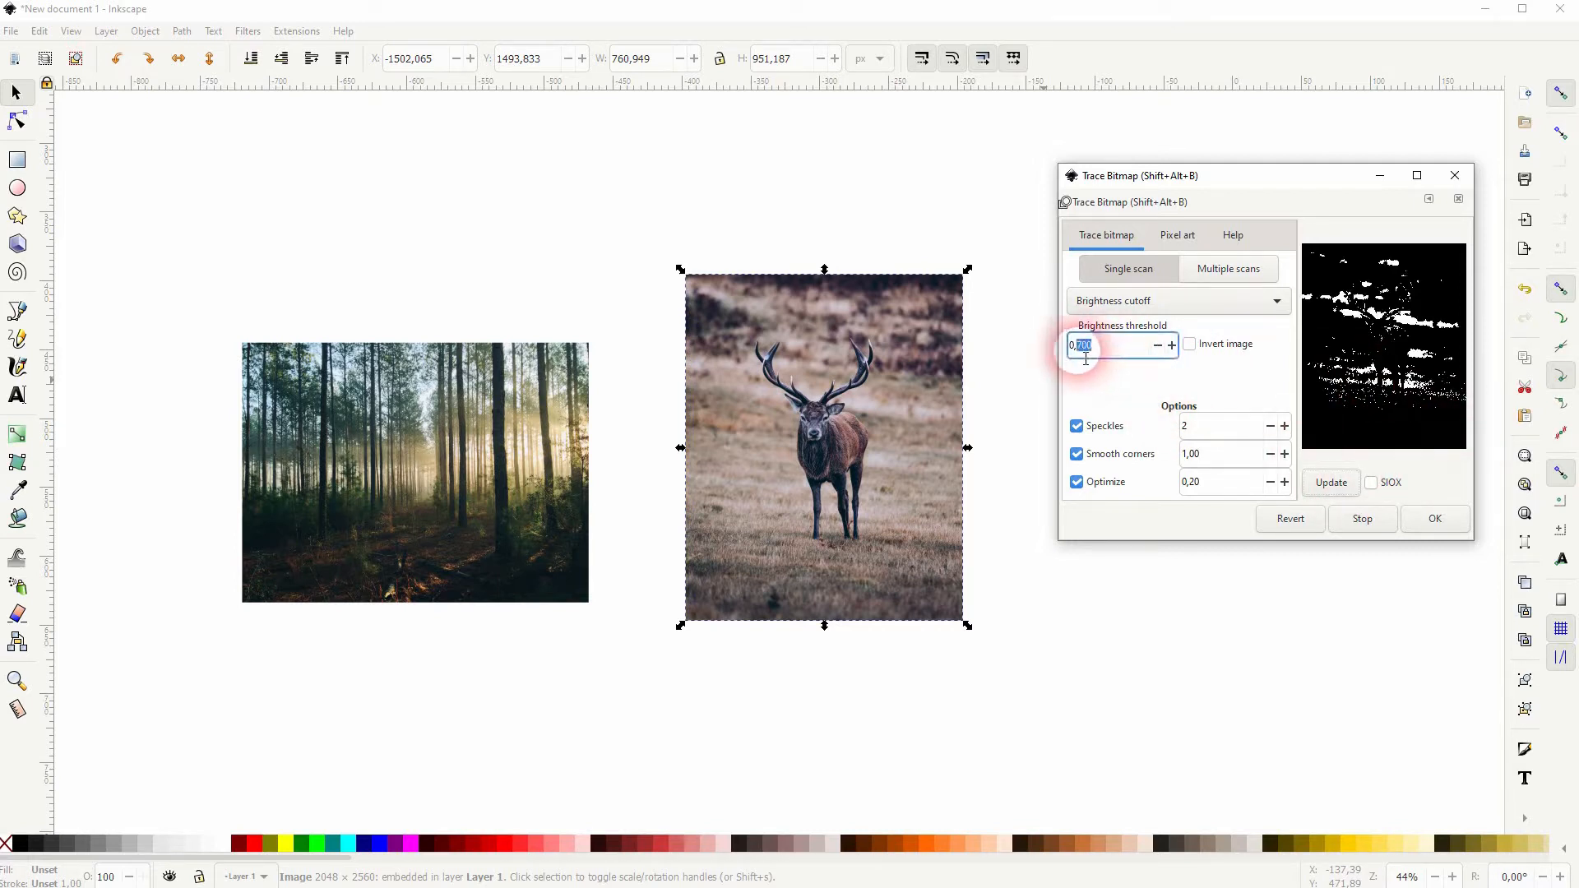
text(600)
click(1330, 483)
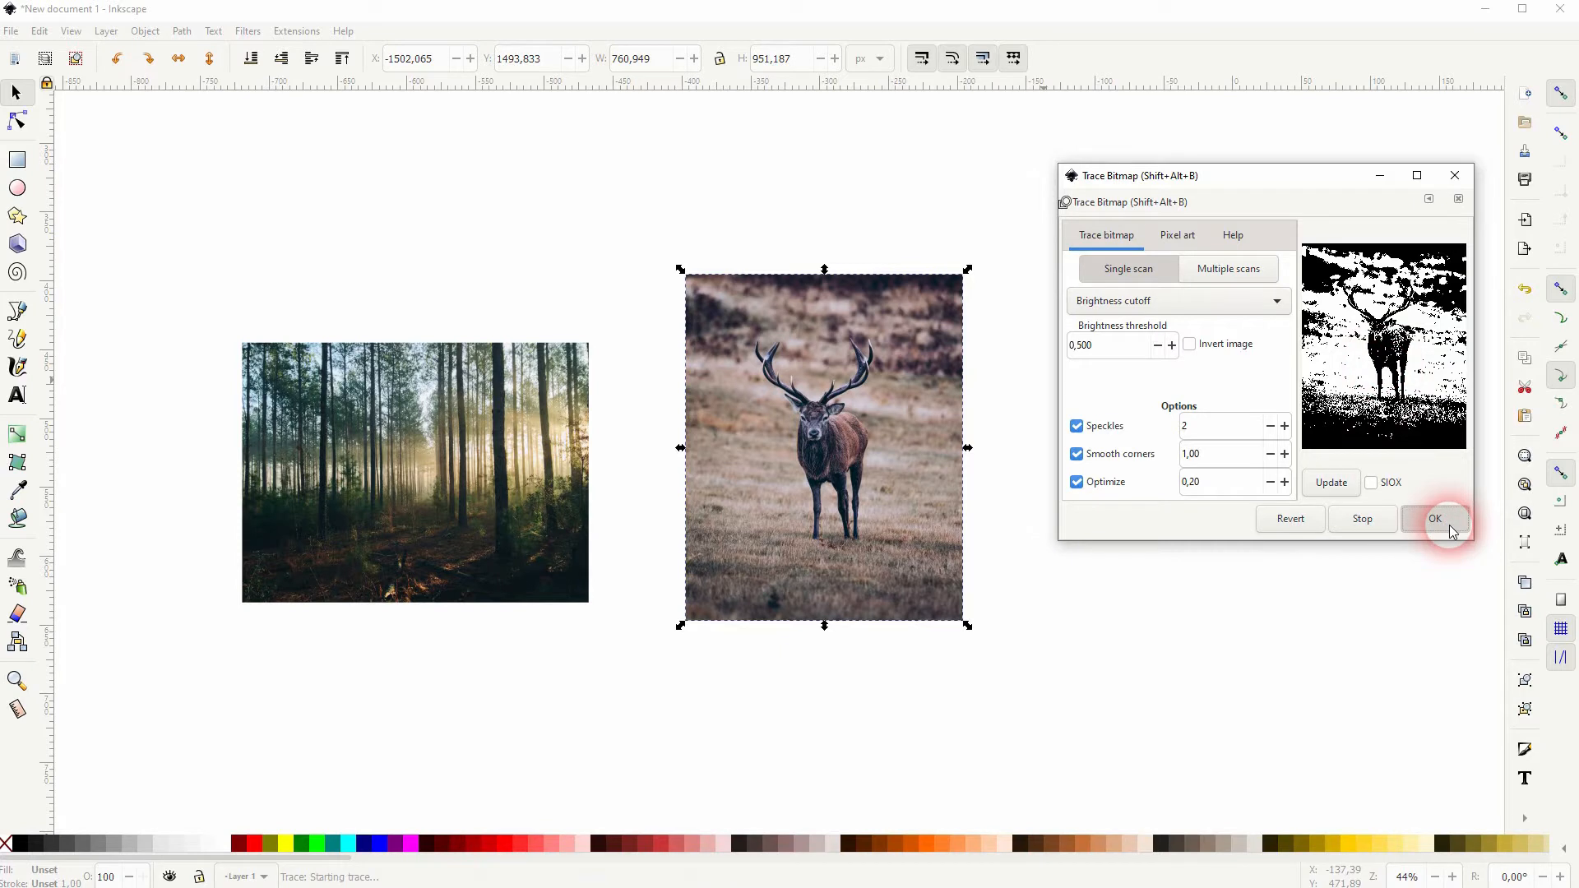
click(1454, 175)
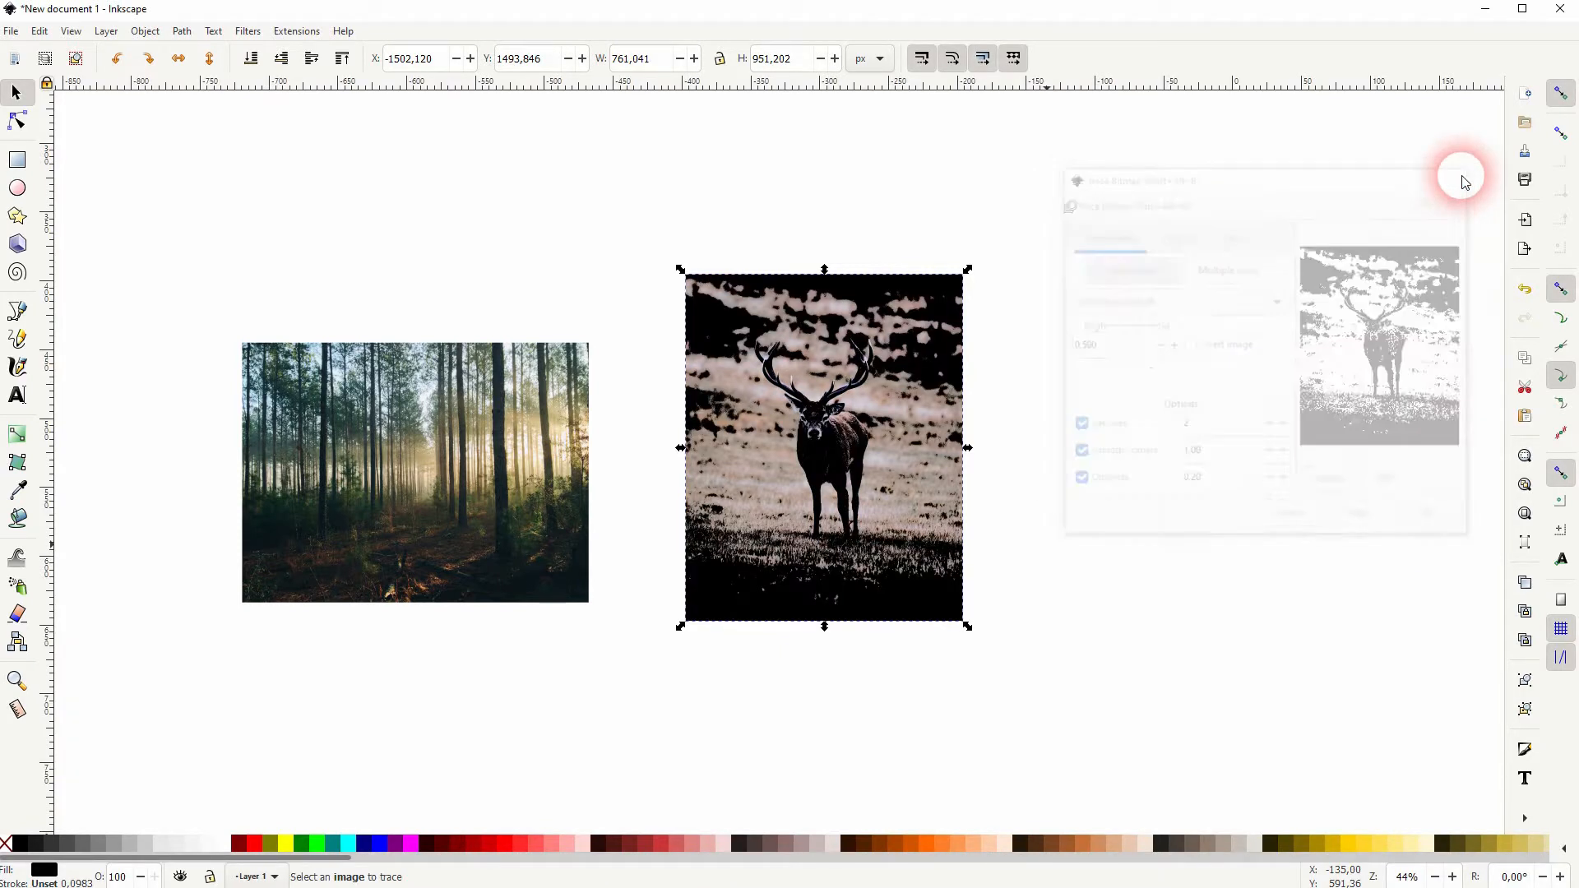
drag(877, 442, 1250, 429)
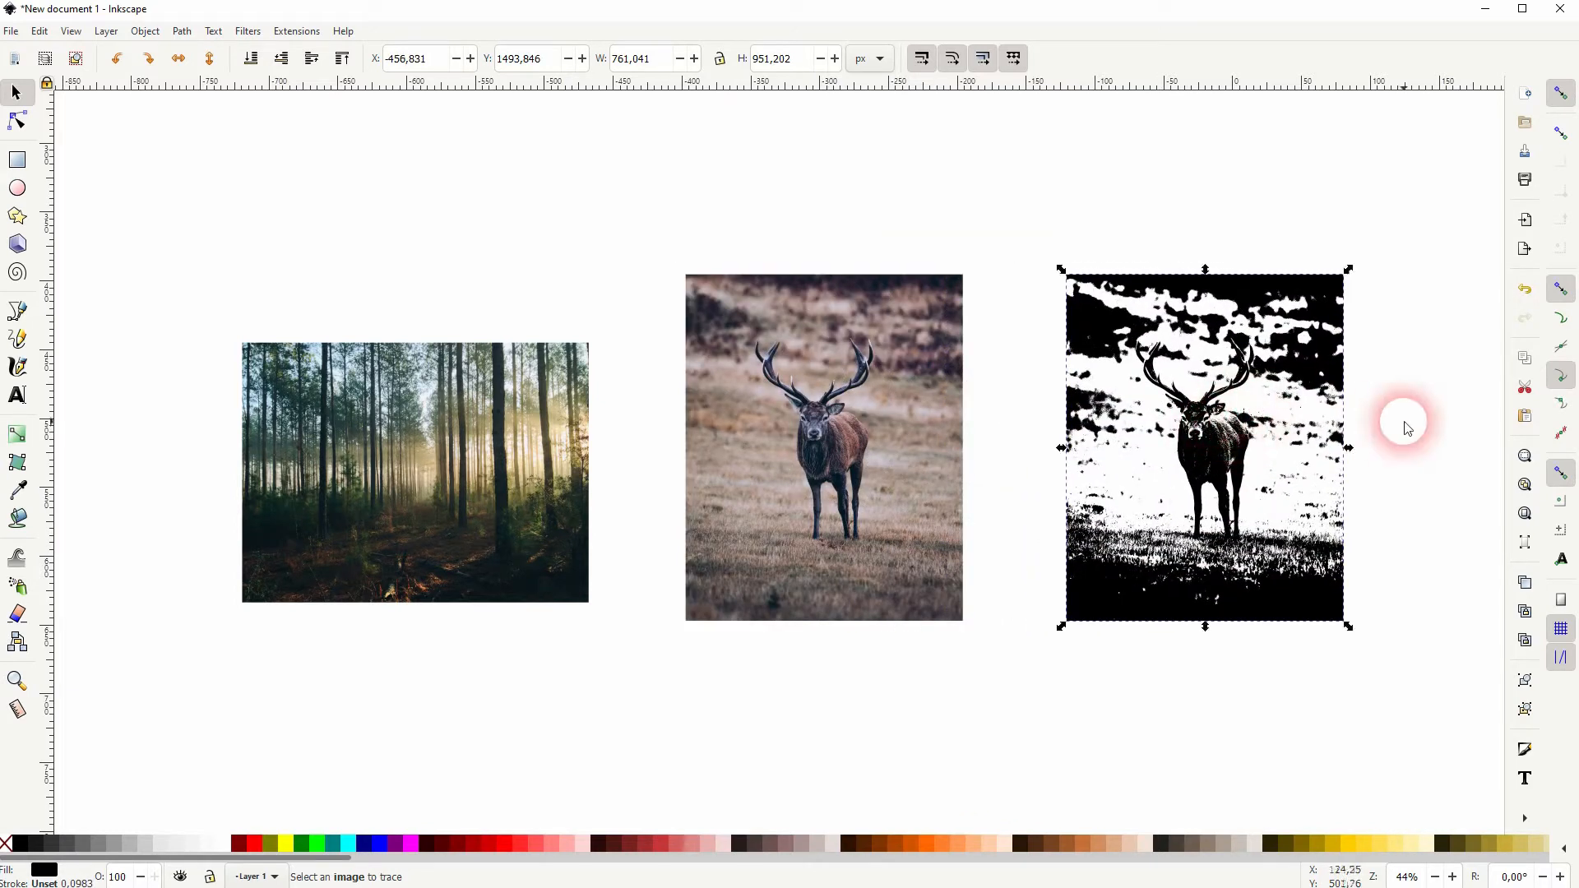
- Show the tracing's path nodes and delete those of the background to the upper right of the deer
click(19, 122)
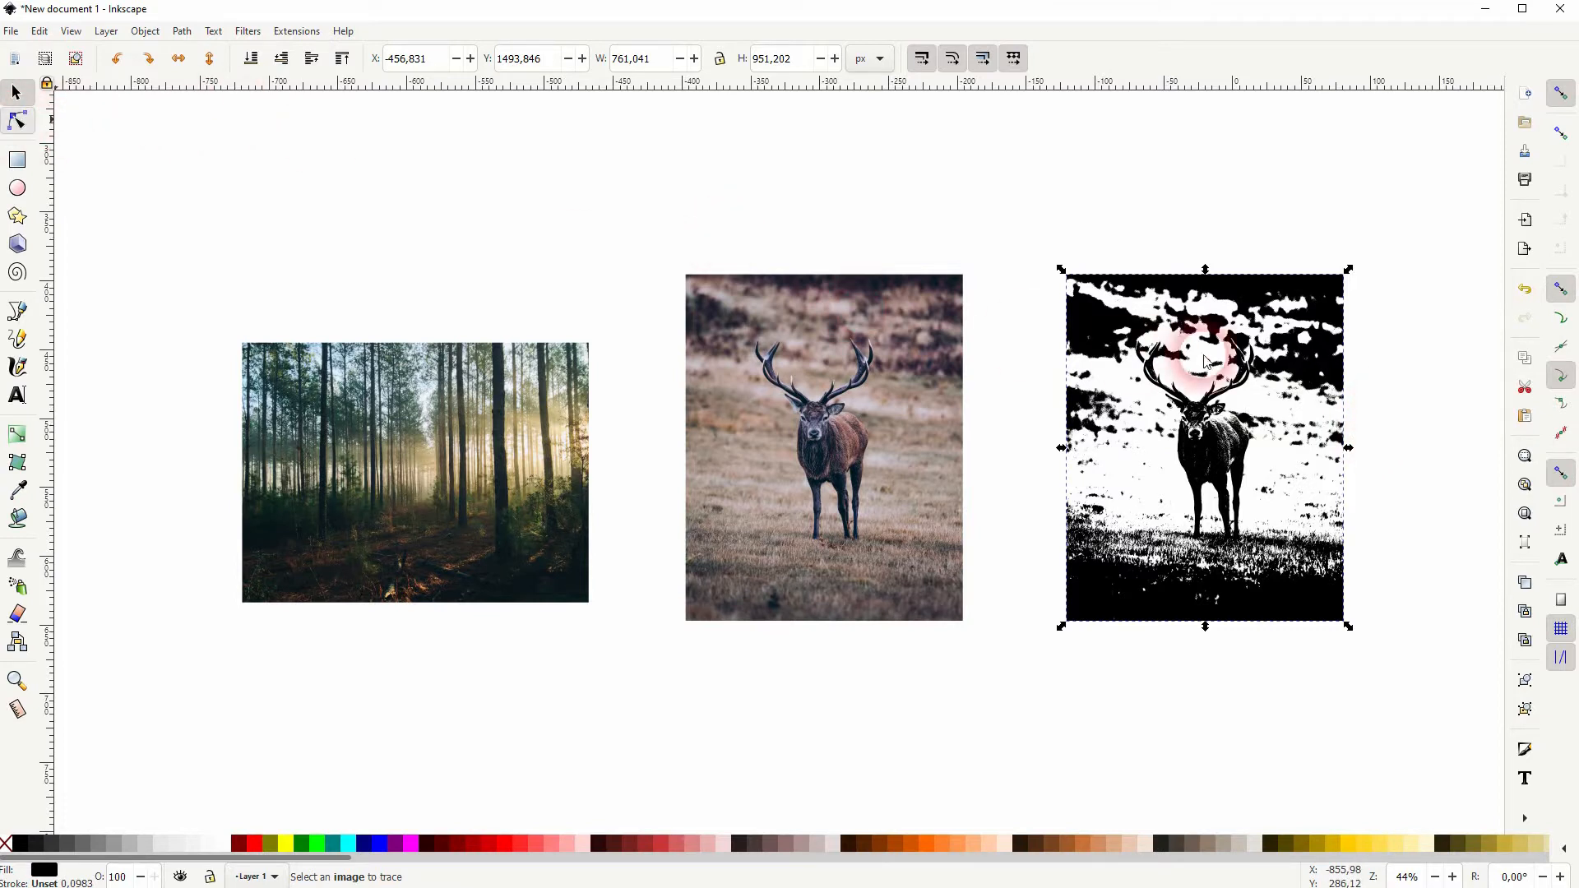
click(1243, 298)
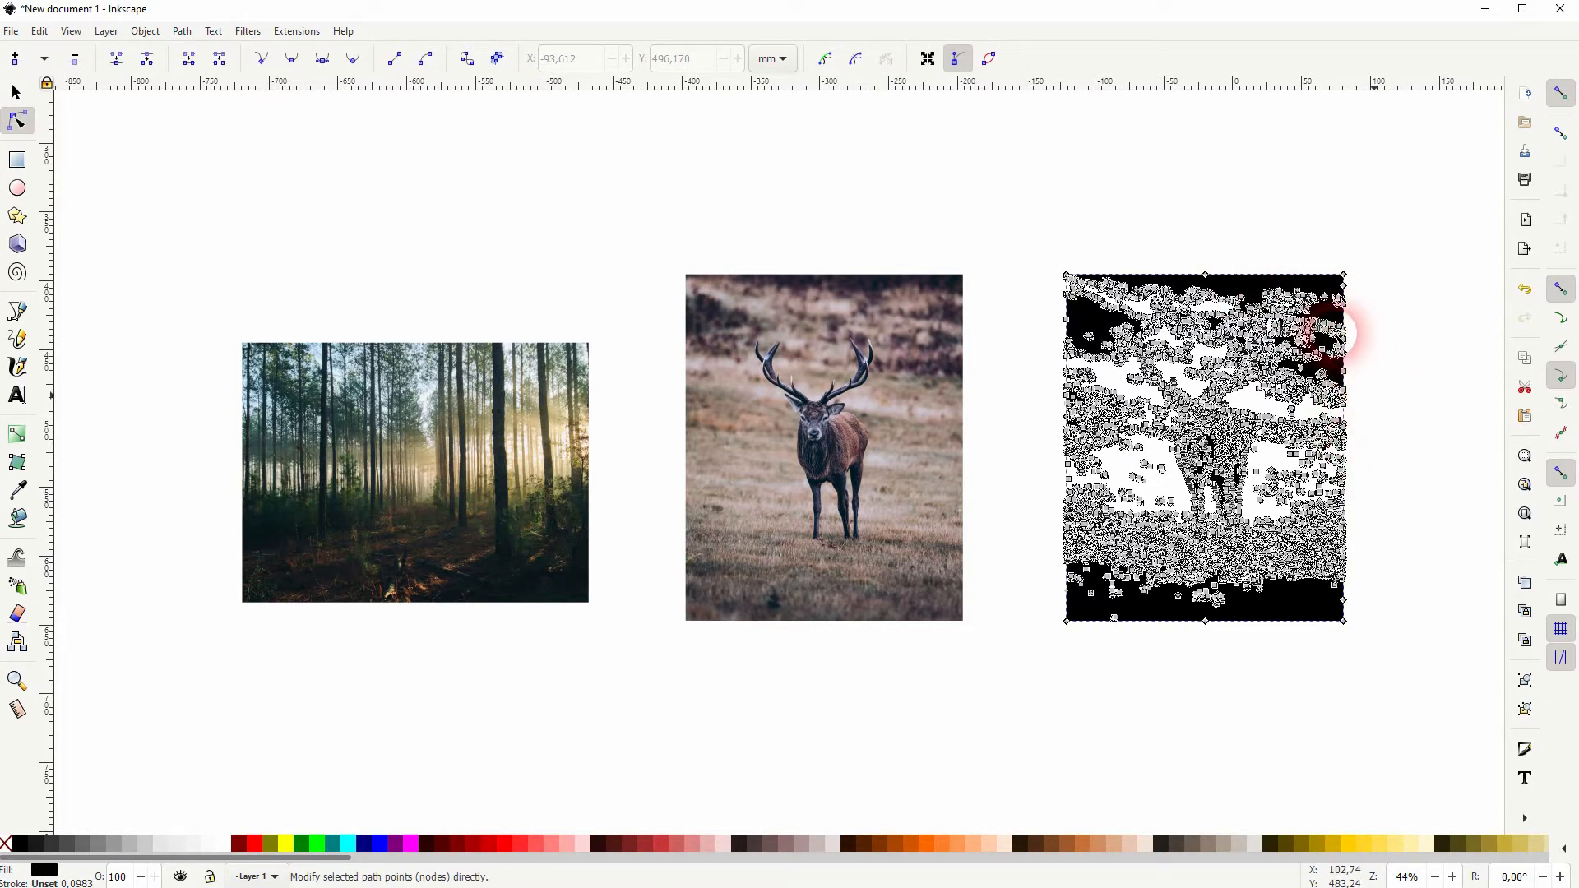
scroll(1336, 333, up, 1)
drag(1384, 162, 1282, 329)
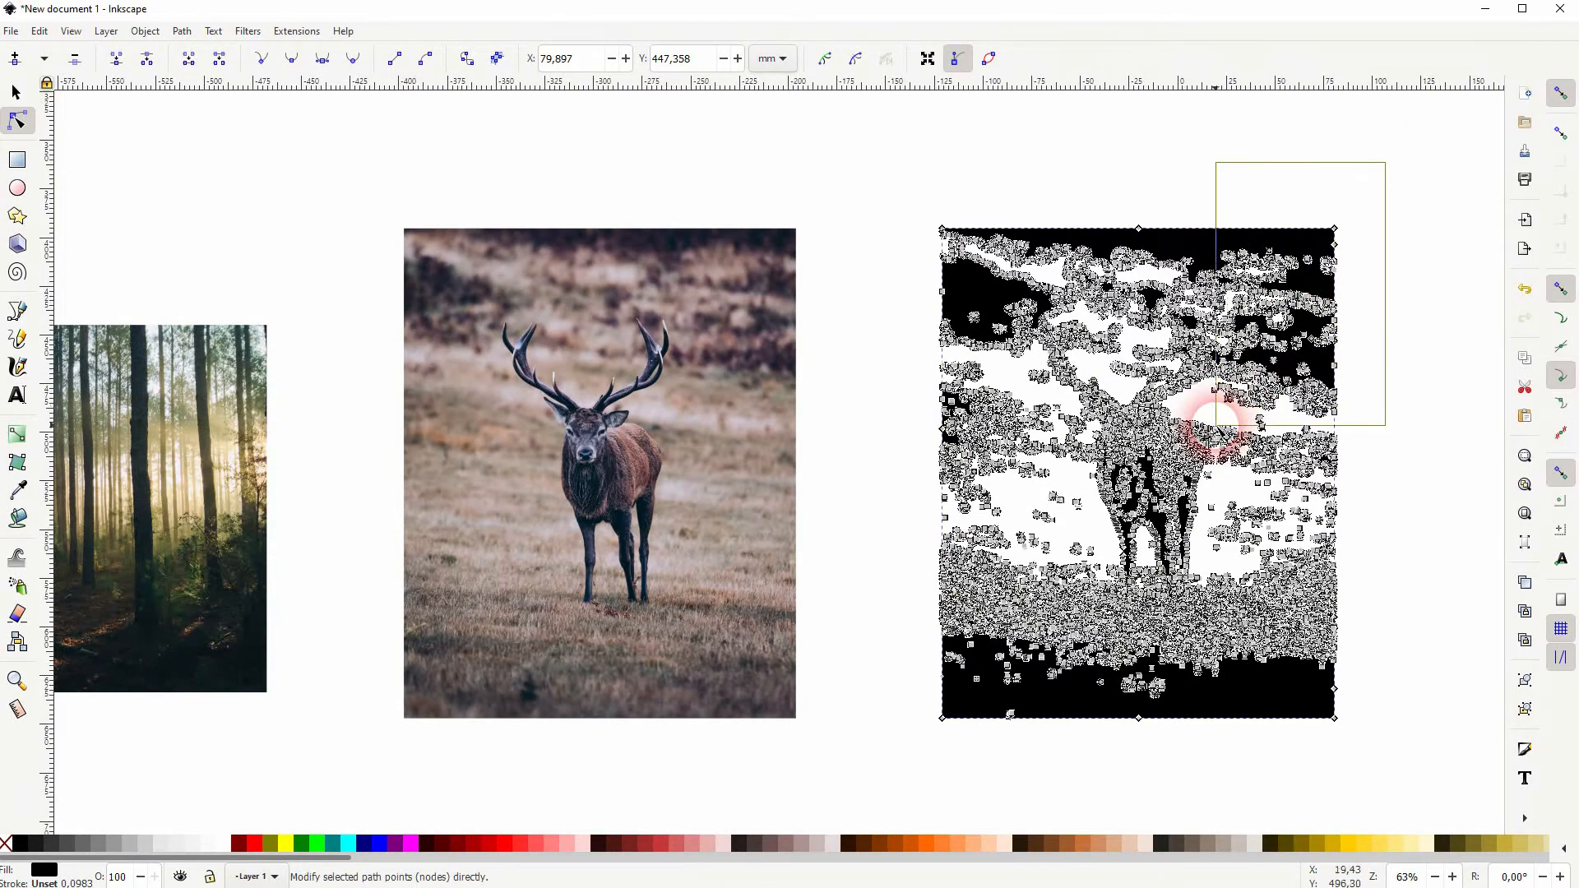
drag(1215, 425, 1215, 425)
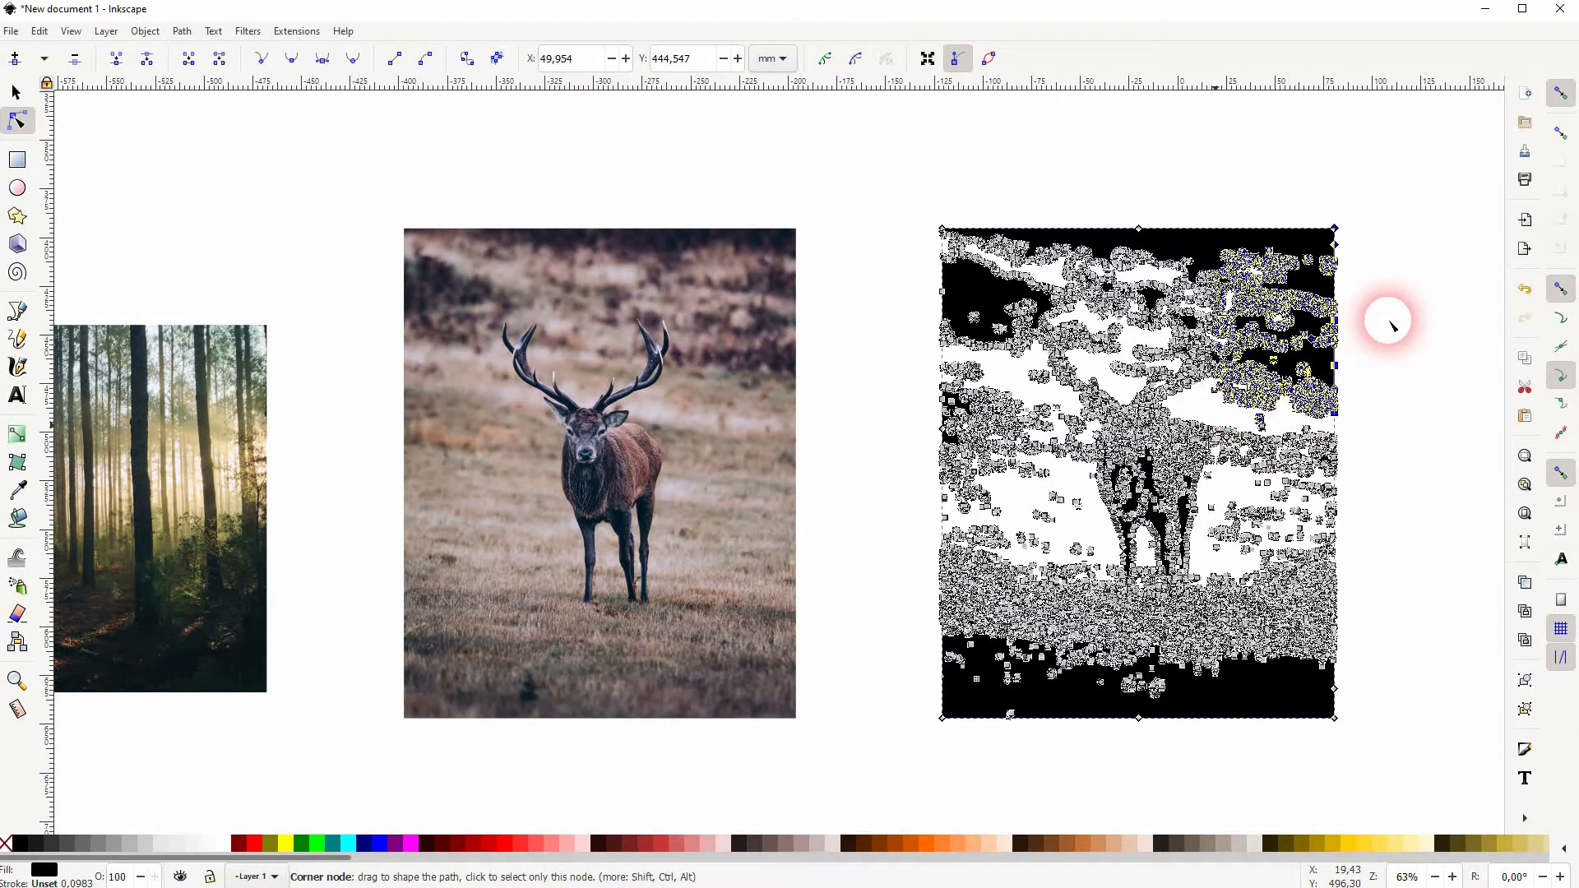
key(Delete)
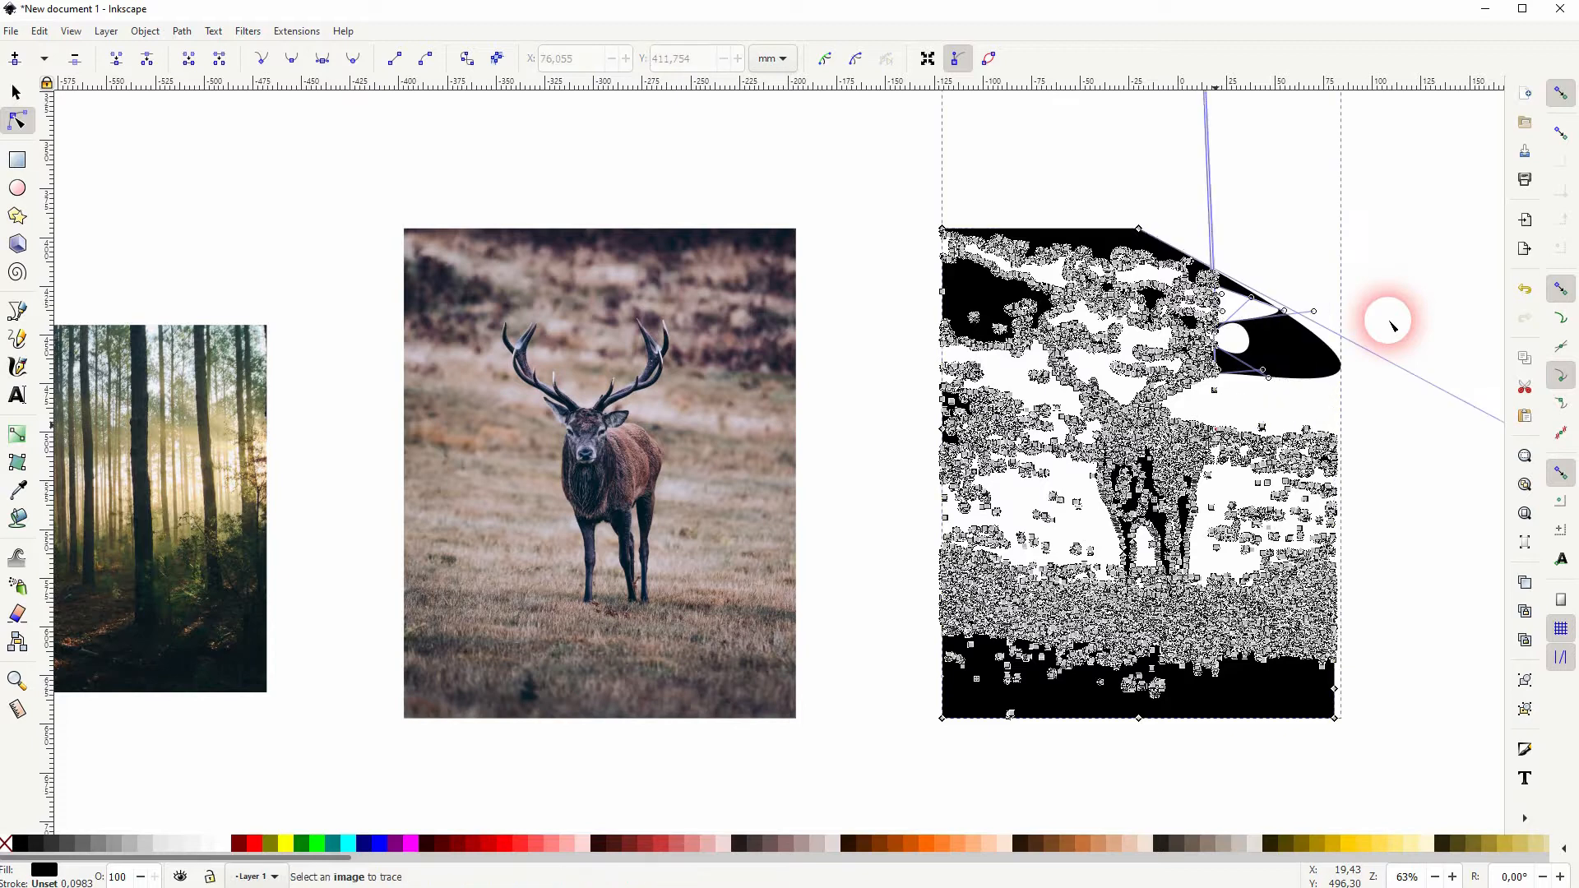
- Delete the background nodes along the left side of the tracing, from the upper-left area down to the lower-left ground
drag(904, 181, 1018, 440)
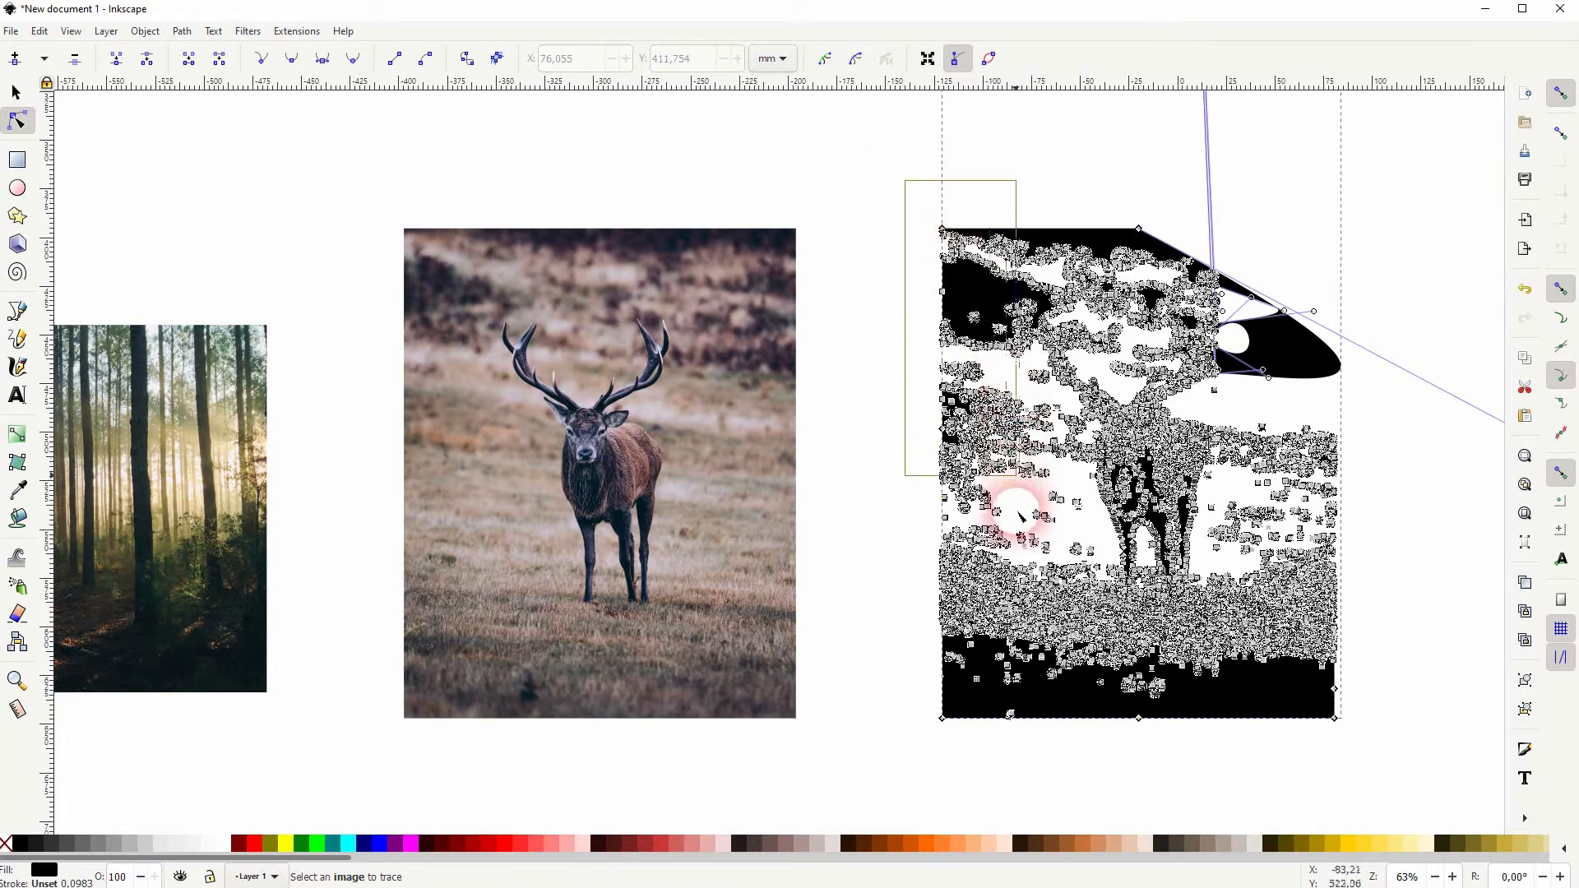
drag(1018, 523, 1018, 523)
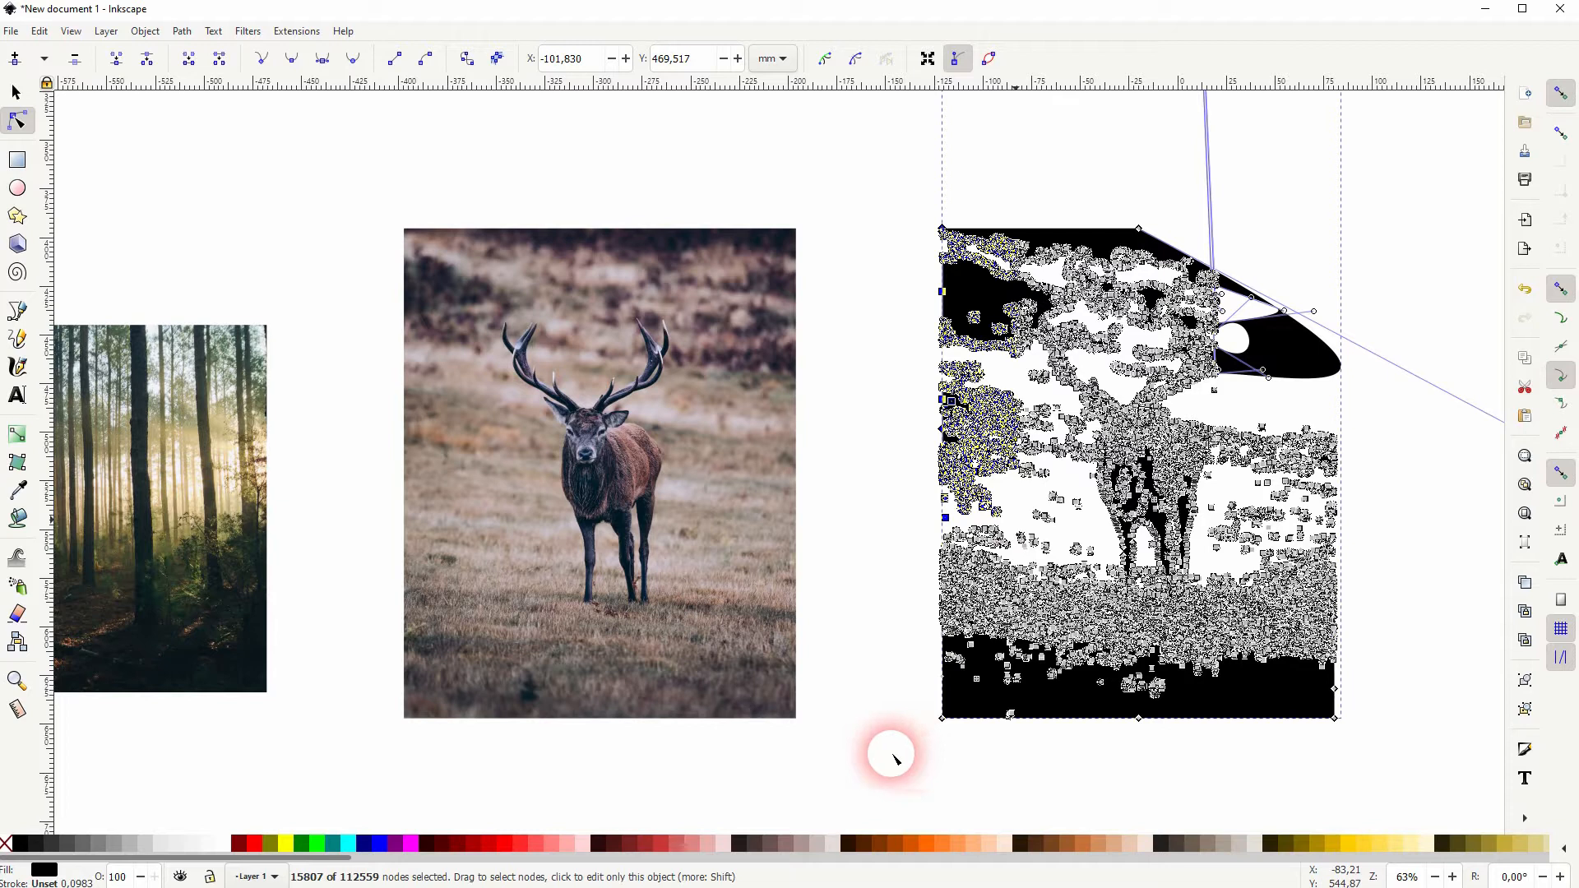
key(Delete)
drag(891, 754, 1083, 492)
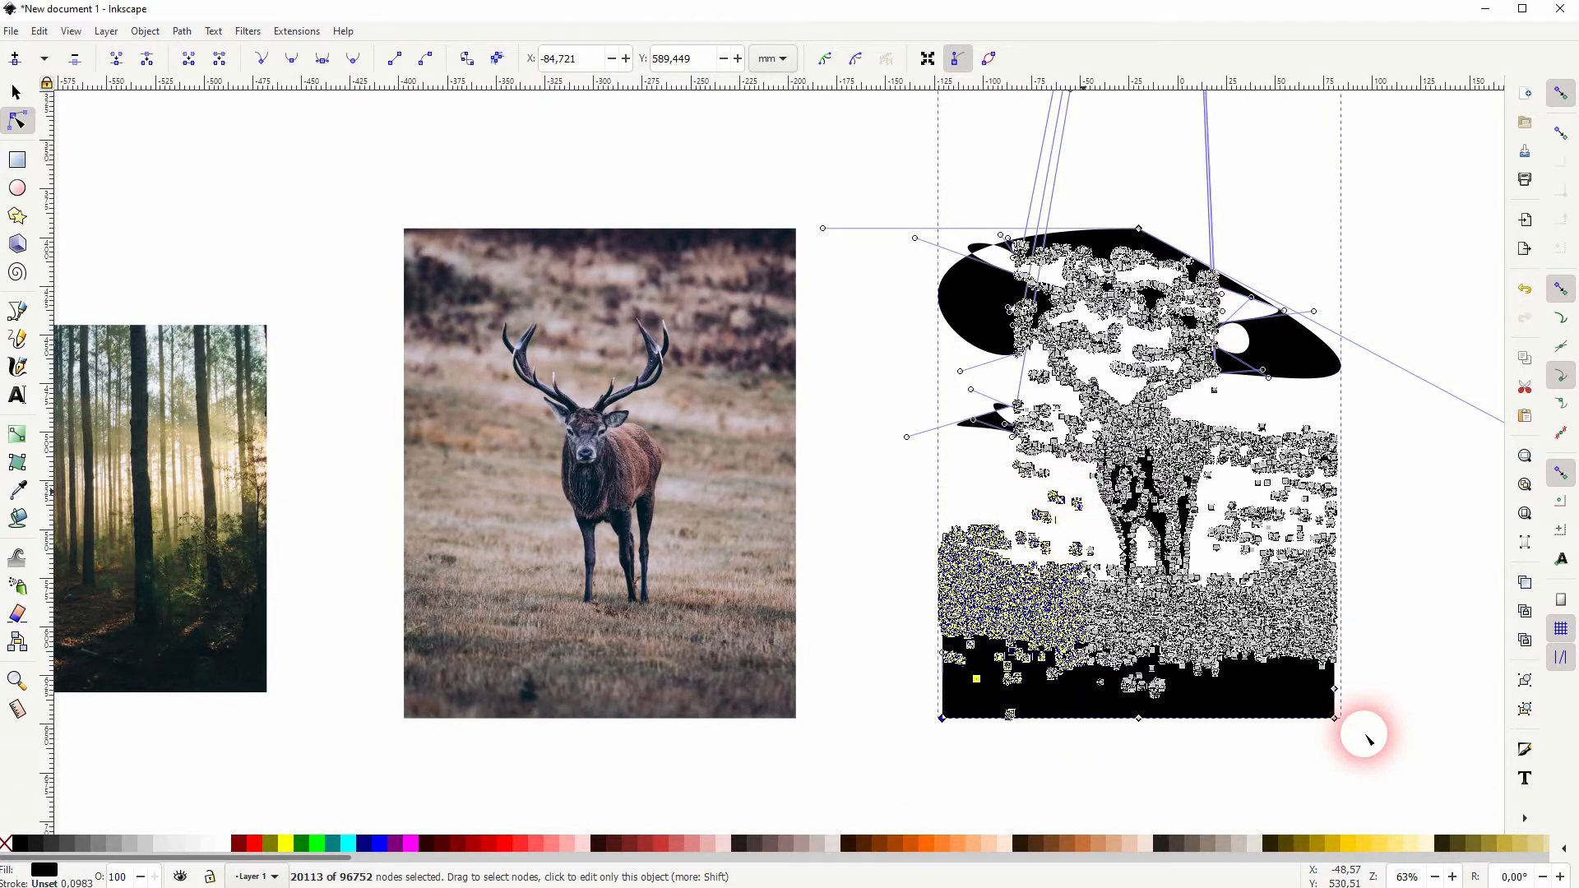
key(Delete)
- Delete the background nodes to the right of the deer and the ground nodes below its hooves
drag(1365, 734, 1228, 403)
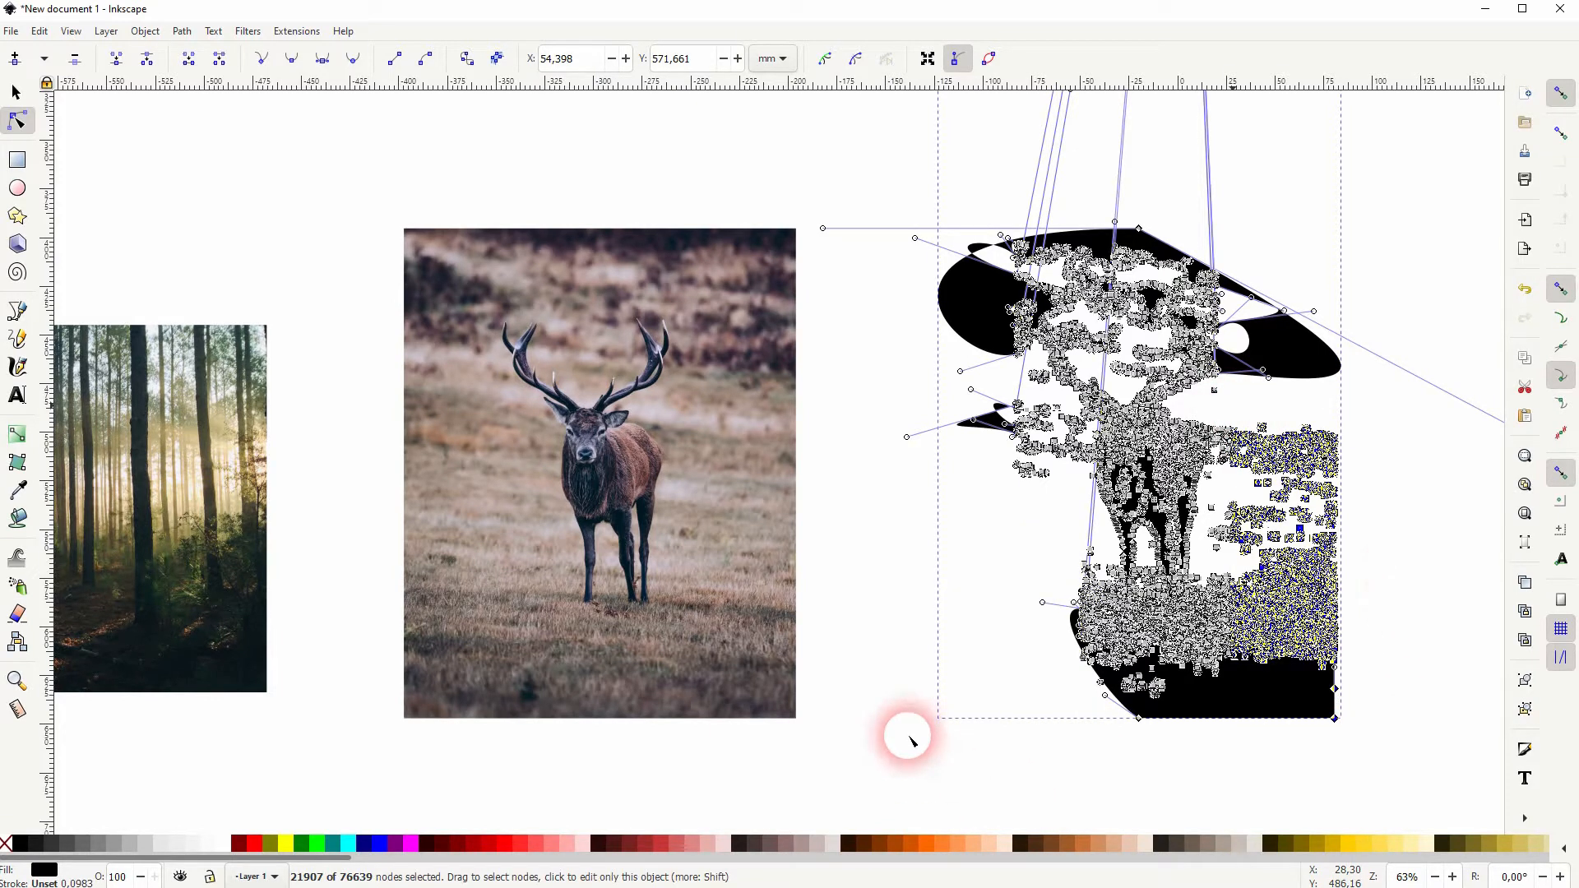
key(Delete)
drag(909, 740, 1354, 599)
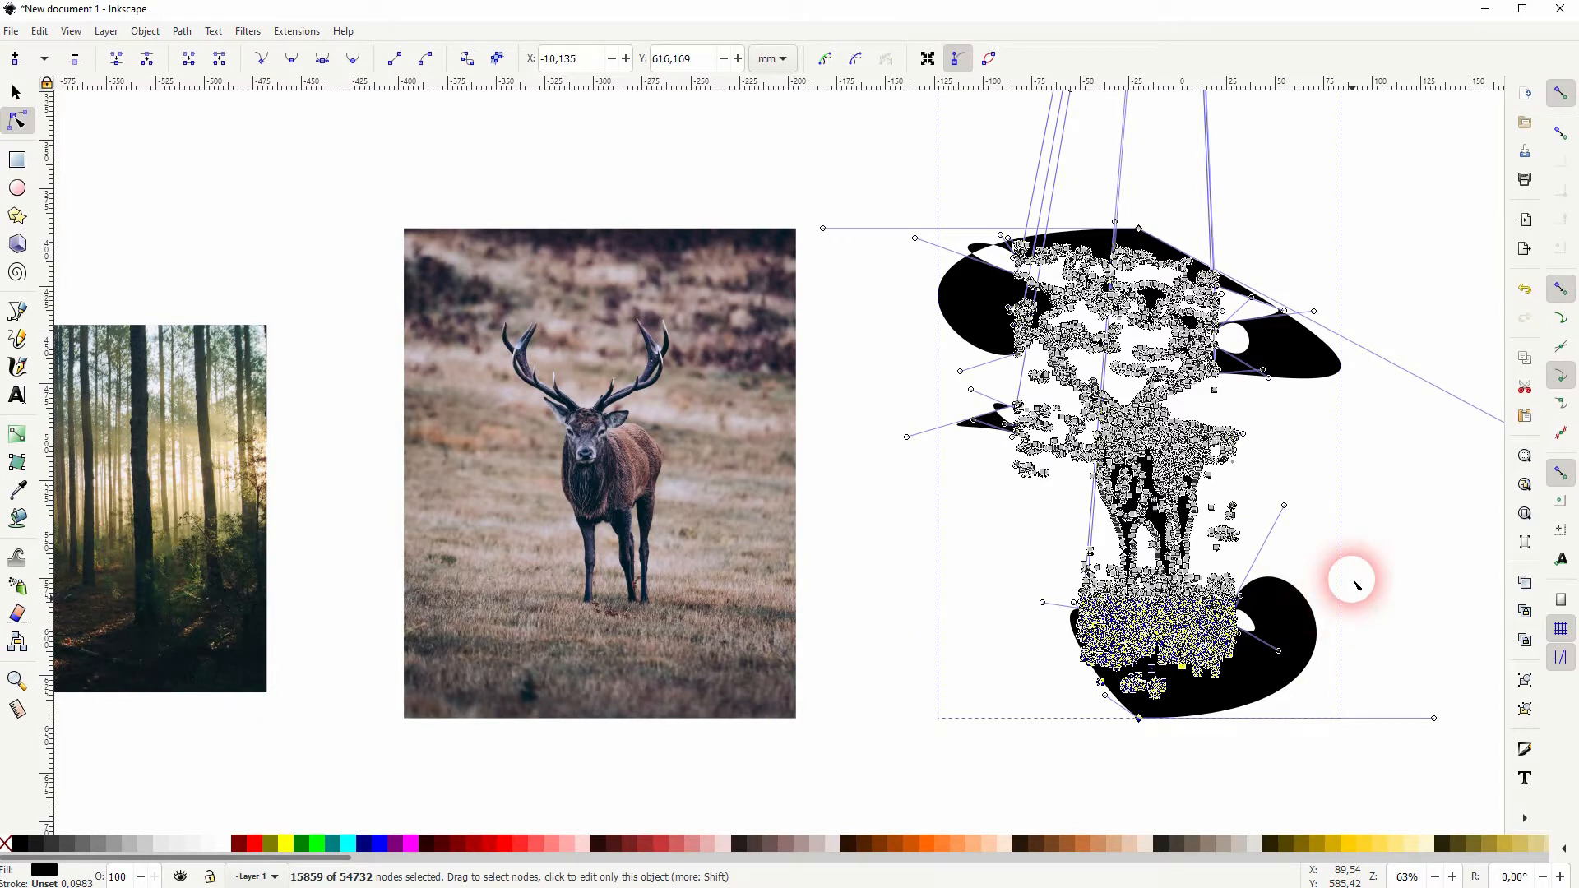
key(Delete)
- Delete the strip of background nodes across the top of the tracing and deselect the path
drag(888, 170, 1316, 300)
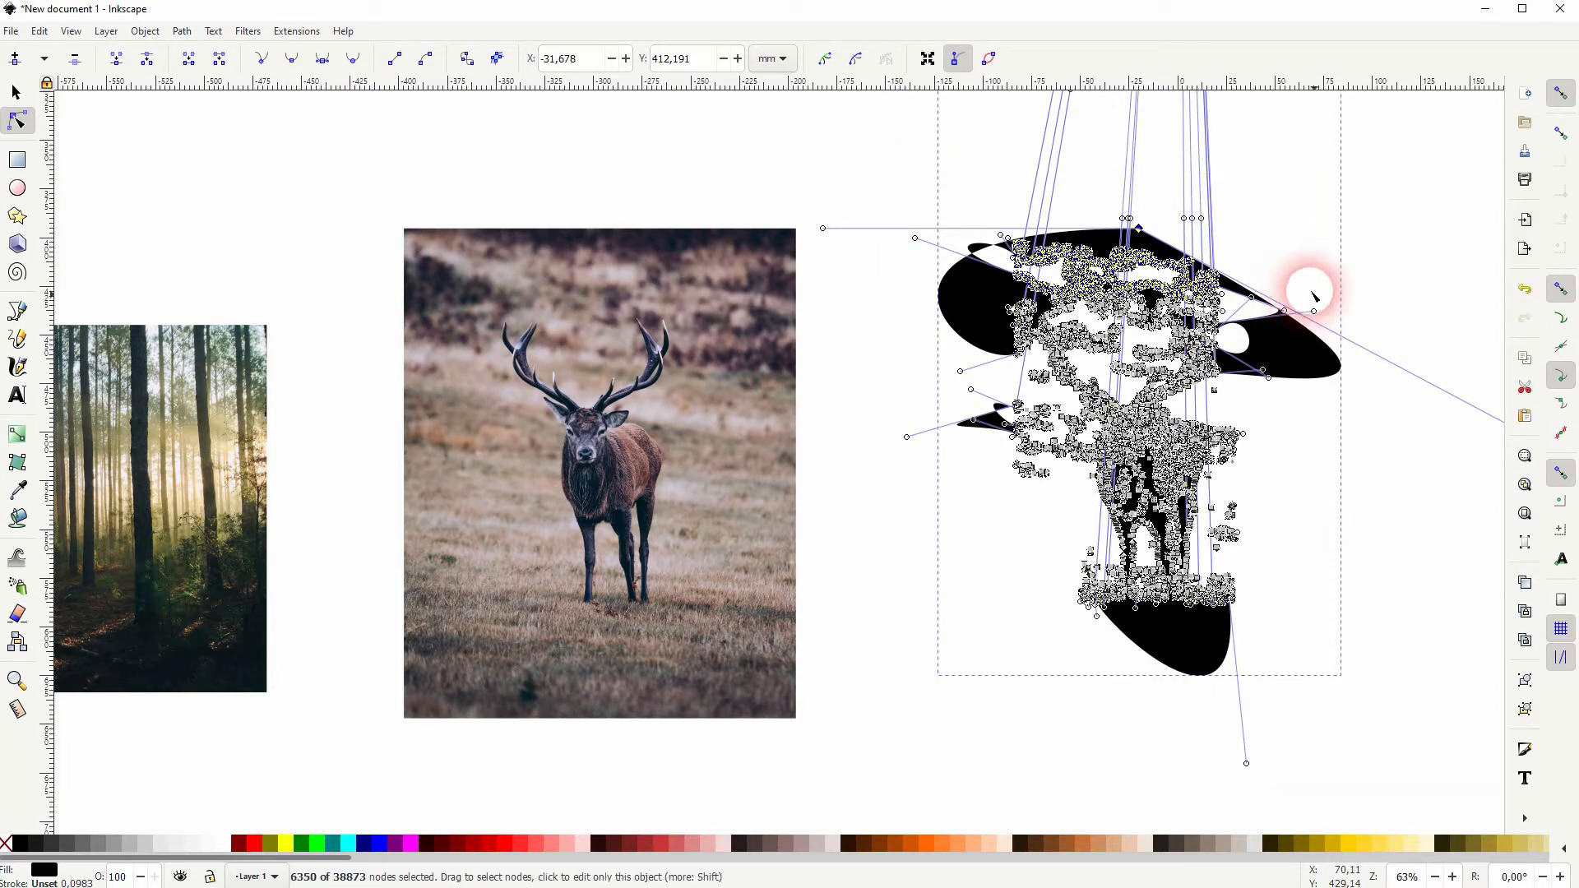
key(Delete)
click(1401, 574)
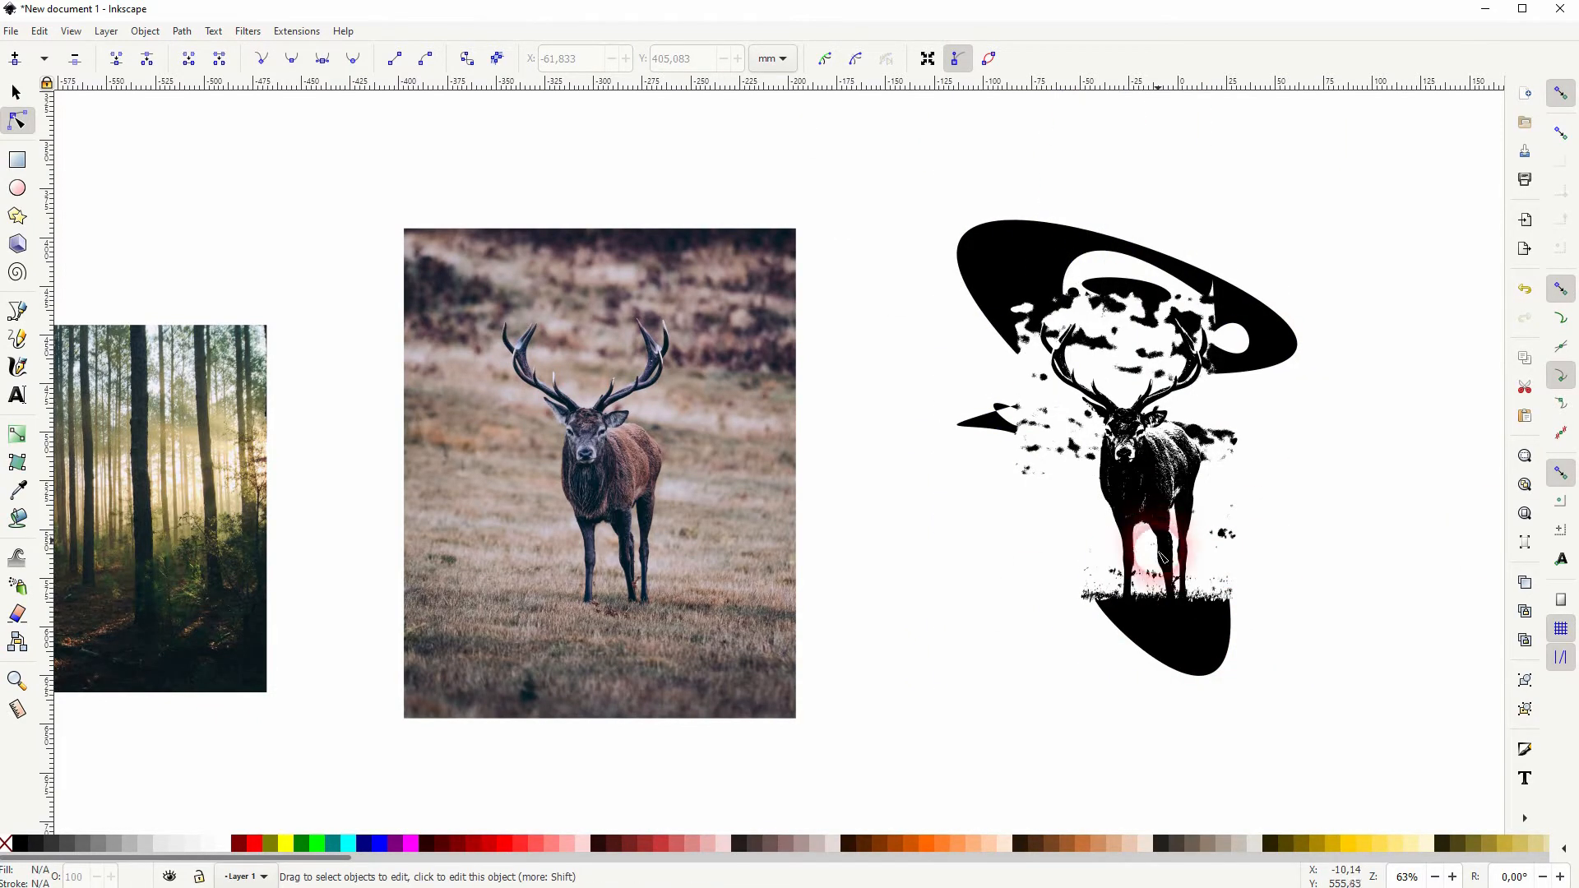
- Delete the grass nodes beneath the deer's hooves and on both outer sides of its legs
click(1163, 558)
scroll(1246, 621, up, 2)
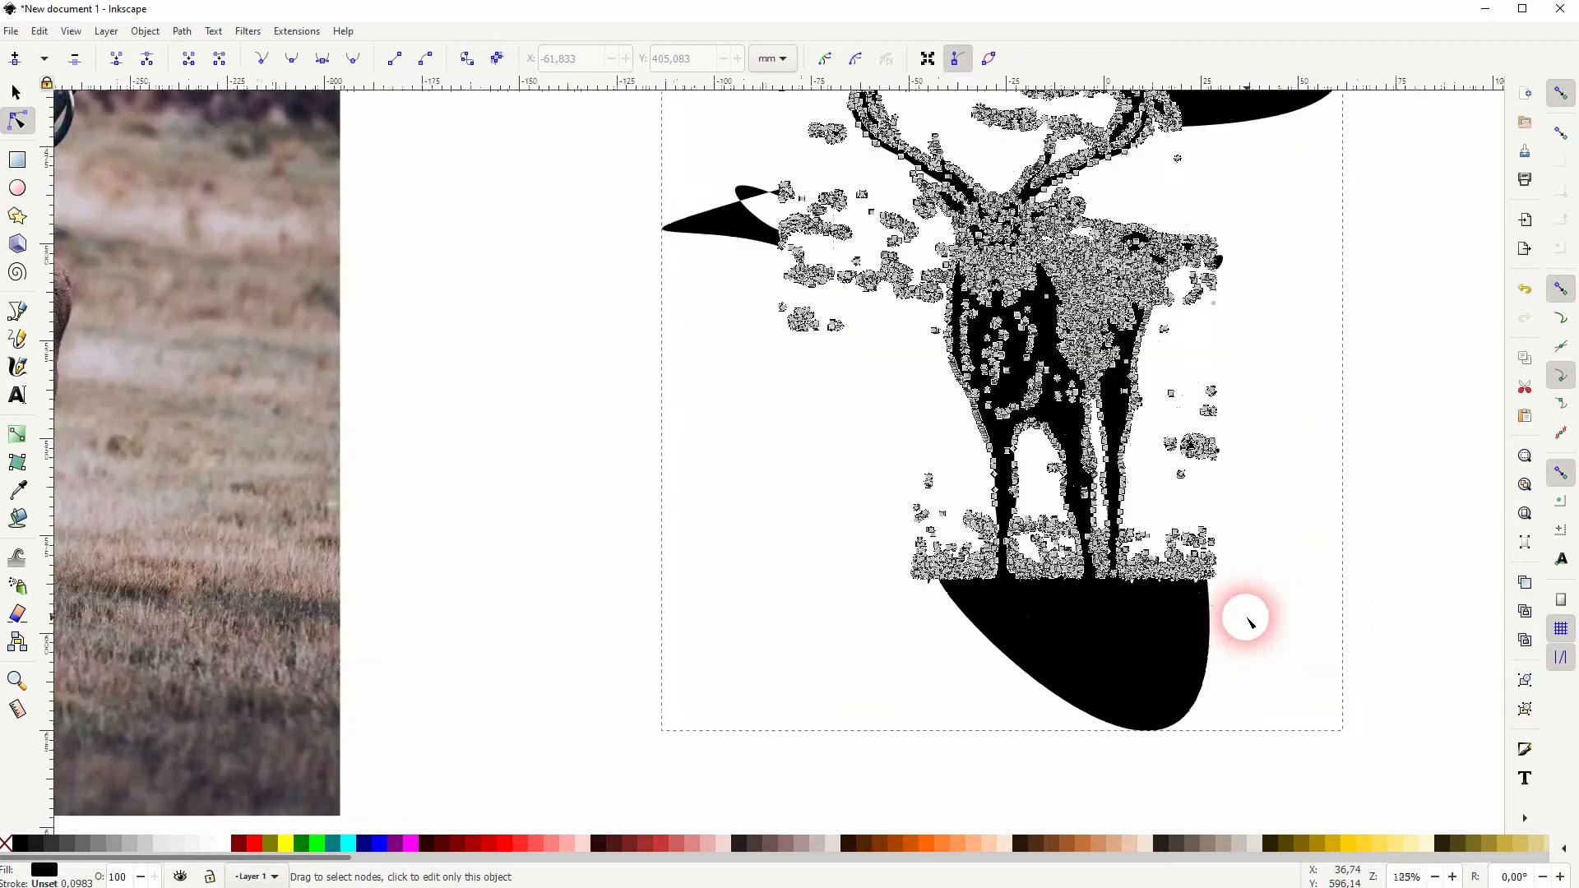
drag(807, 757, 1264, 568)
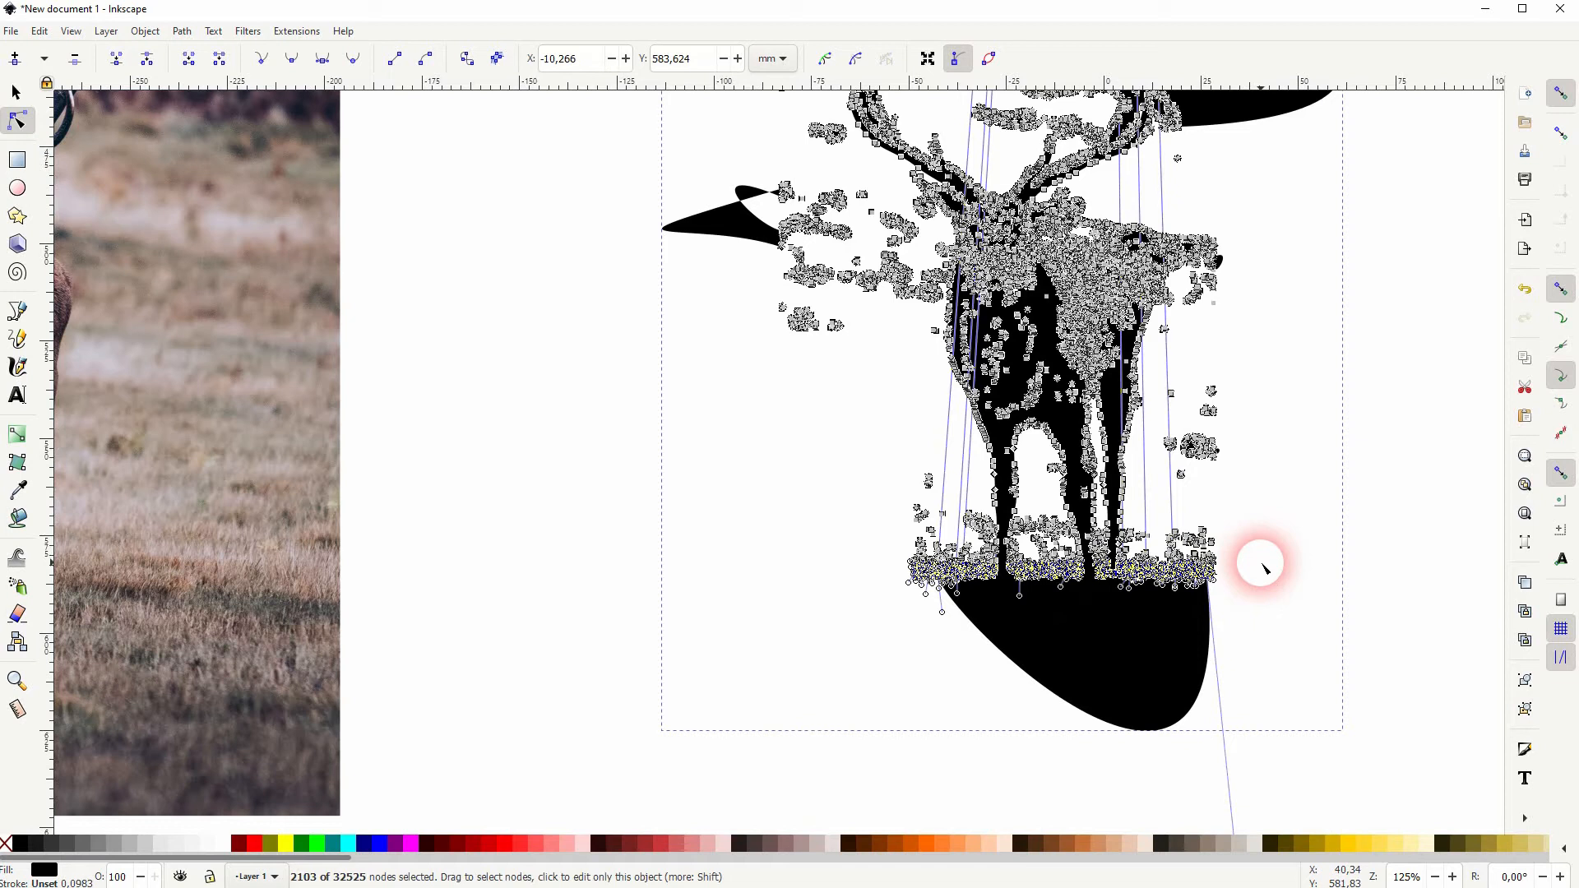
key(Delete)
drag(1275, 344, 1150, 615)
key(Delete)
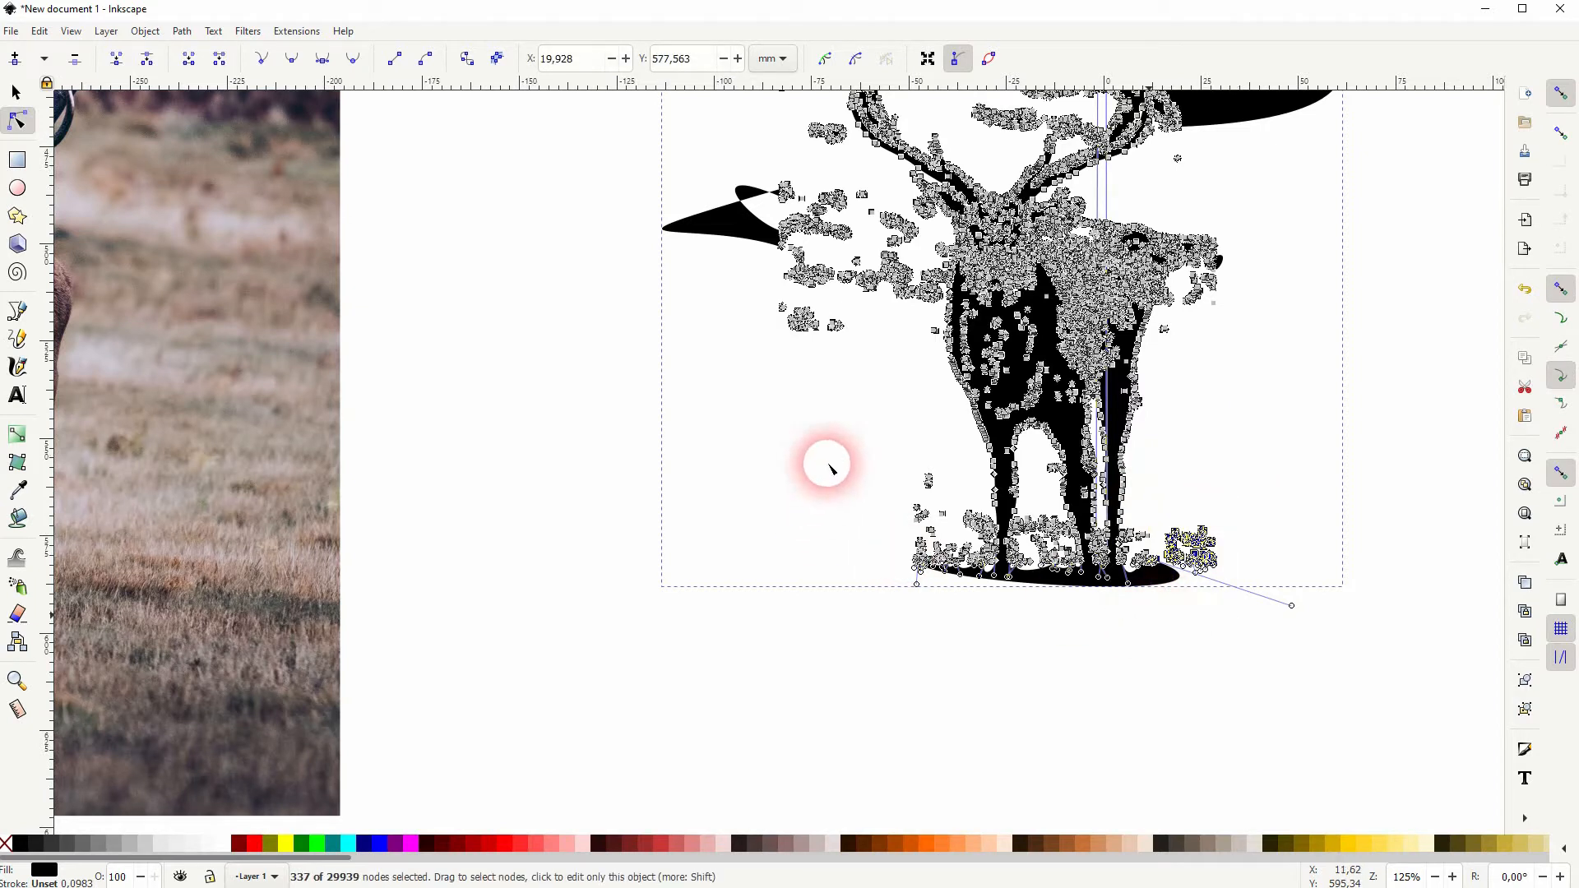
key(Delete)
drag(857, 410, 981, 614)
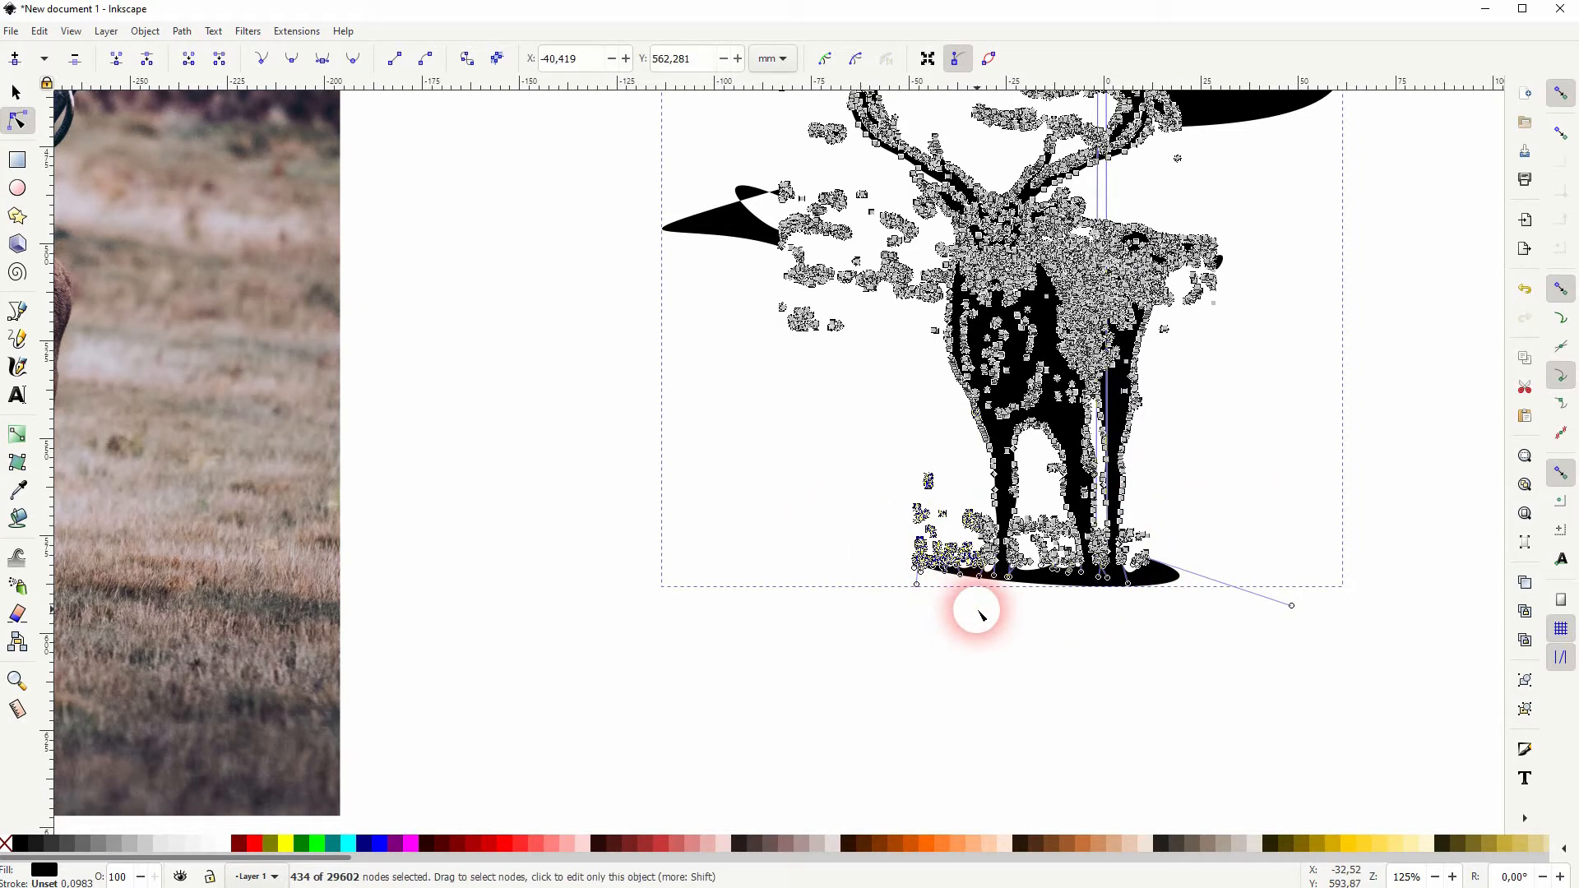
key(Delete)
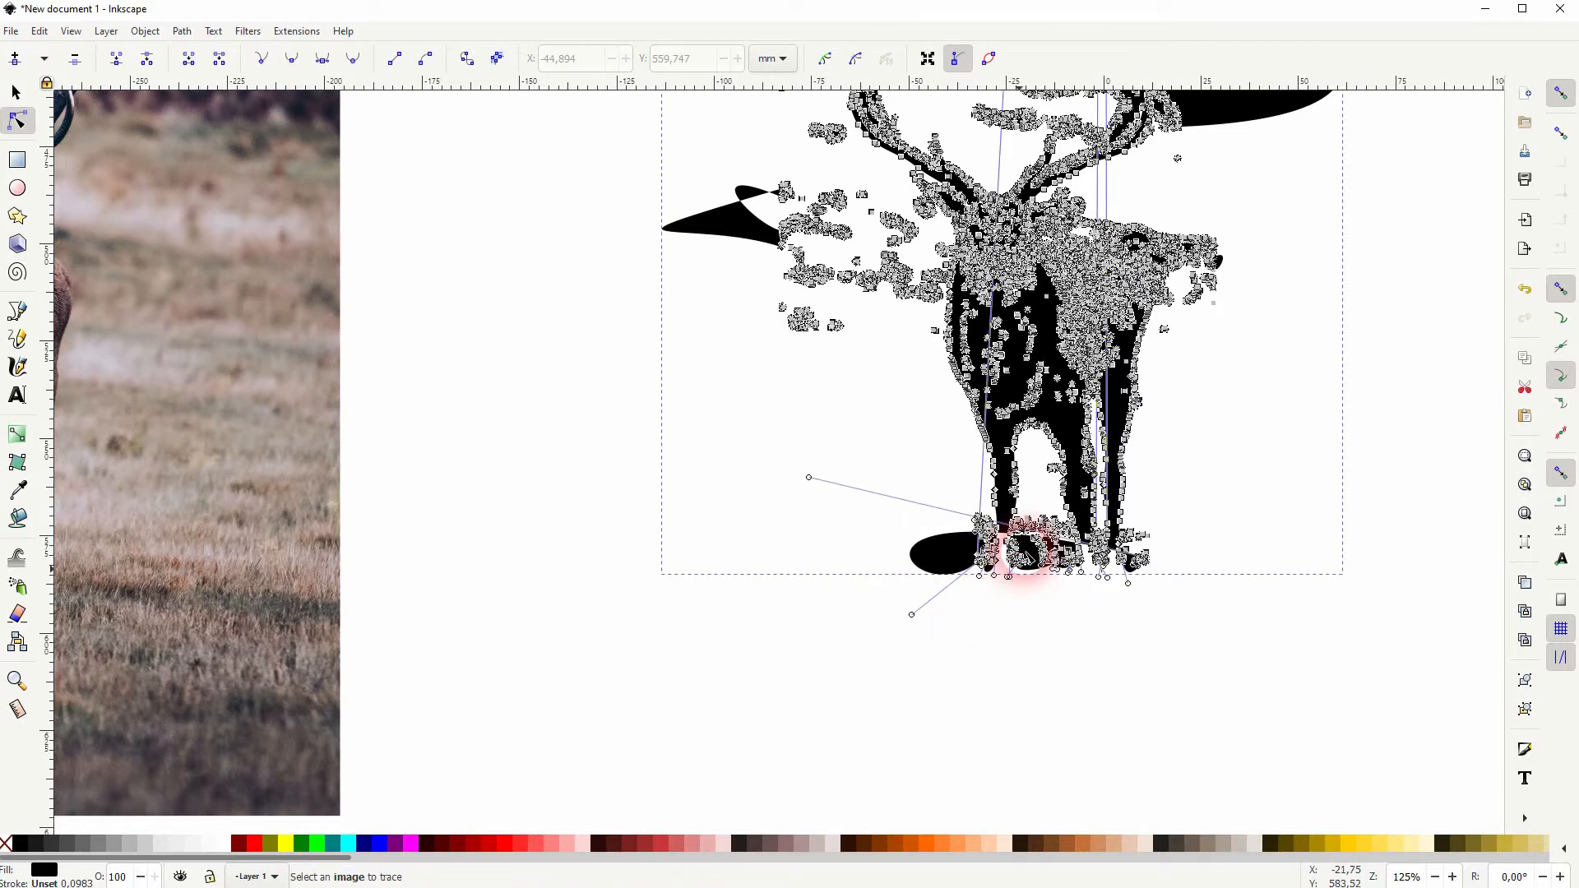
- Delete the grass nodes between the traced deer's legs
scroll(1028, 558, up, 2)
drag(593, 403, 1235, 591)
drag(799, 678, 946, 636)
drag(1231, 615, 1253, 564)
drag(1038, 349, 1090, 418)
key(Delete)
drag(1022, 460, 1105, 561)
key(Delete)
drag(899, 444, 962, 582)
key(Delete)
- Delete the leftover grass nodes close around the hooves of the traced deer
scroll(964, 559, up, 2)
drag(1057, 493, 1312, 585)
key(Delete)
drag(1431, 593, 1026, 539)
drag(1241, 452, 1079, 401)
key(Delete)
drag(1131, 461, 1217, 567)
key(Delete)
drag(1118, 531, 1129, 565)
drag(579, 691, 701, 555)
drag(455, 610, 567, 479)
key(Delete)
- Adjust the curve handles at both ends of the black base shape beneath the hooves
drag(312, 154, 1185, 578)
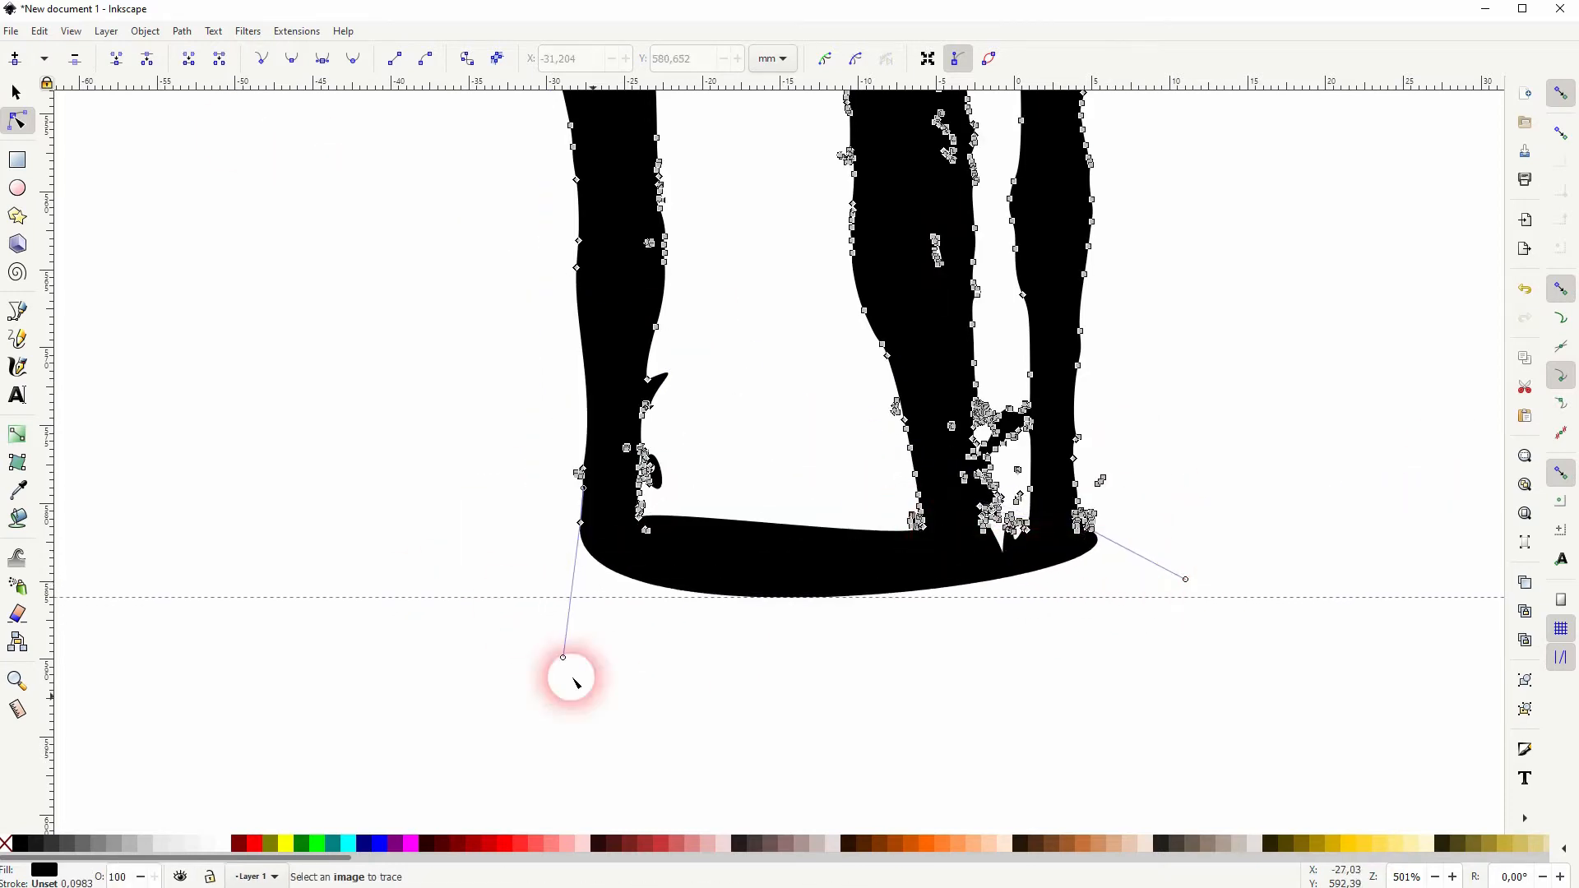
drag(563, 657, 578, 549)
drag(1185, 579, 1004, 645)
click(1152, 705)
- Delete the background nodes to the left of the deer's body
scroll(1075, 707, down, 5)
scroll(1075, 707, up, 6)
click(784, 609)
drag(618, 757, 917, 608)
key(Delete)
- Delete the background nodes above and between the antlers of the traced deer
drag(1154, 590, 1030, 492)
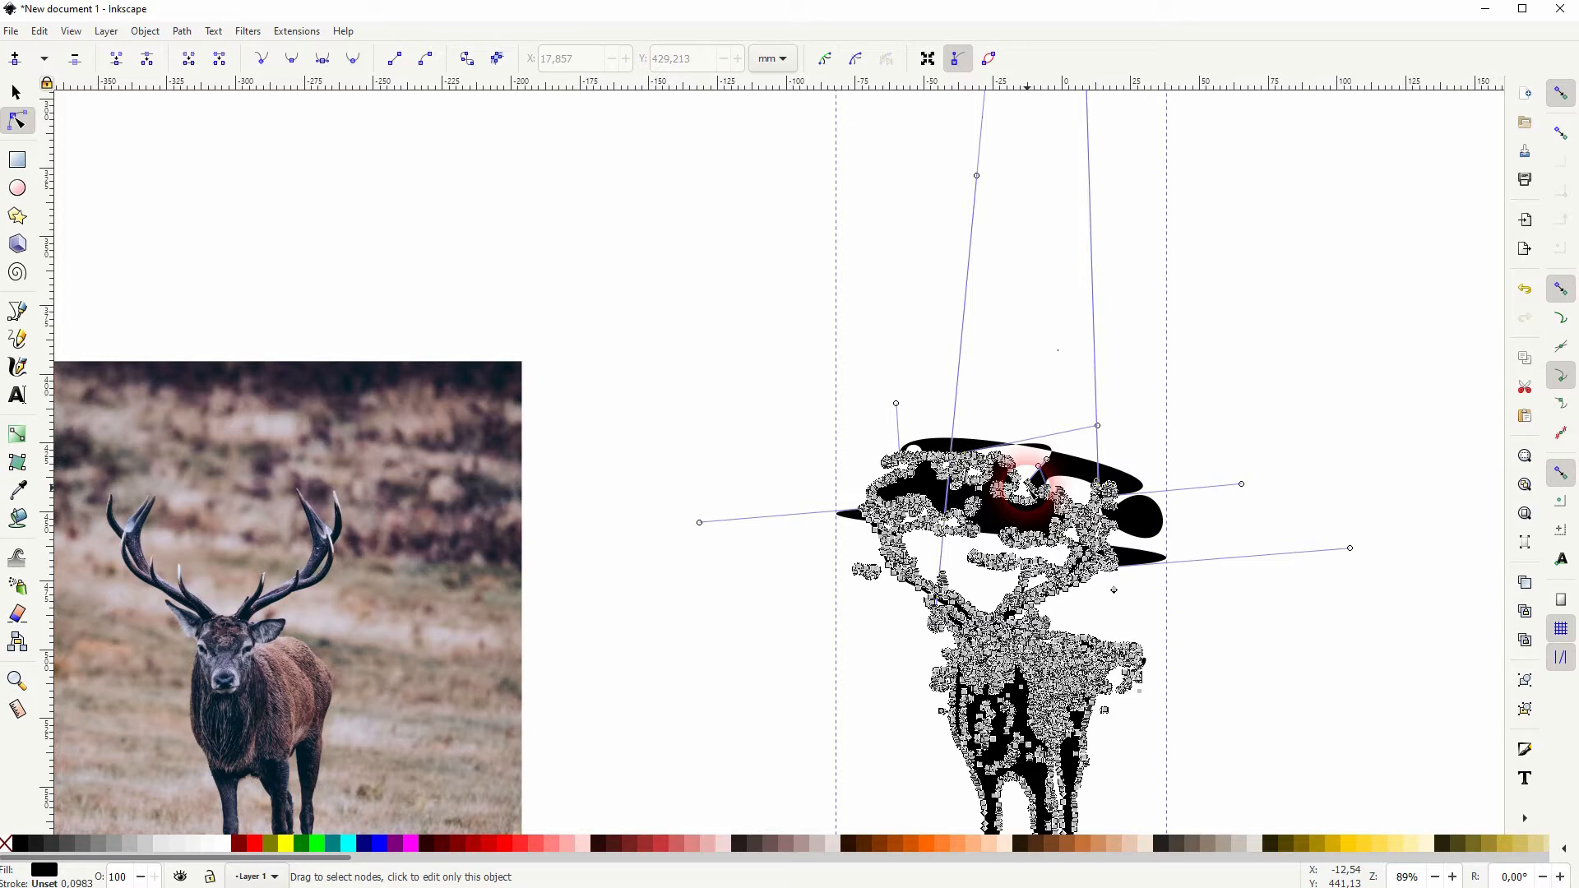
drag(884, 471, 1068, 445)
key(Delete)
drag(1018, 573, 942, 473)
key(Delete)
drag(993, 552, 1075, 429)
key(Delete)
click(715, 447)
click(1011, 696)
drag(935, 483, 1031, 512)
key(Delete)
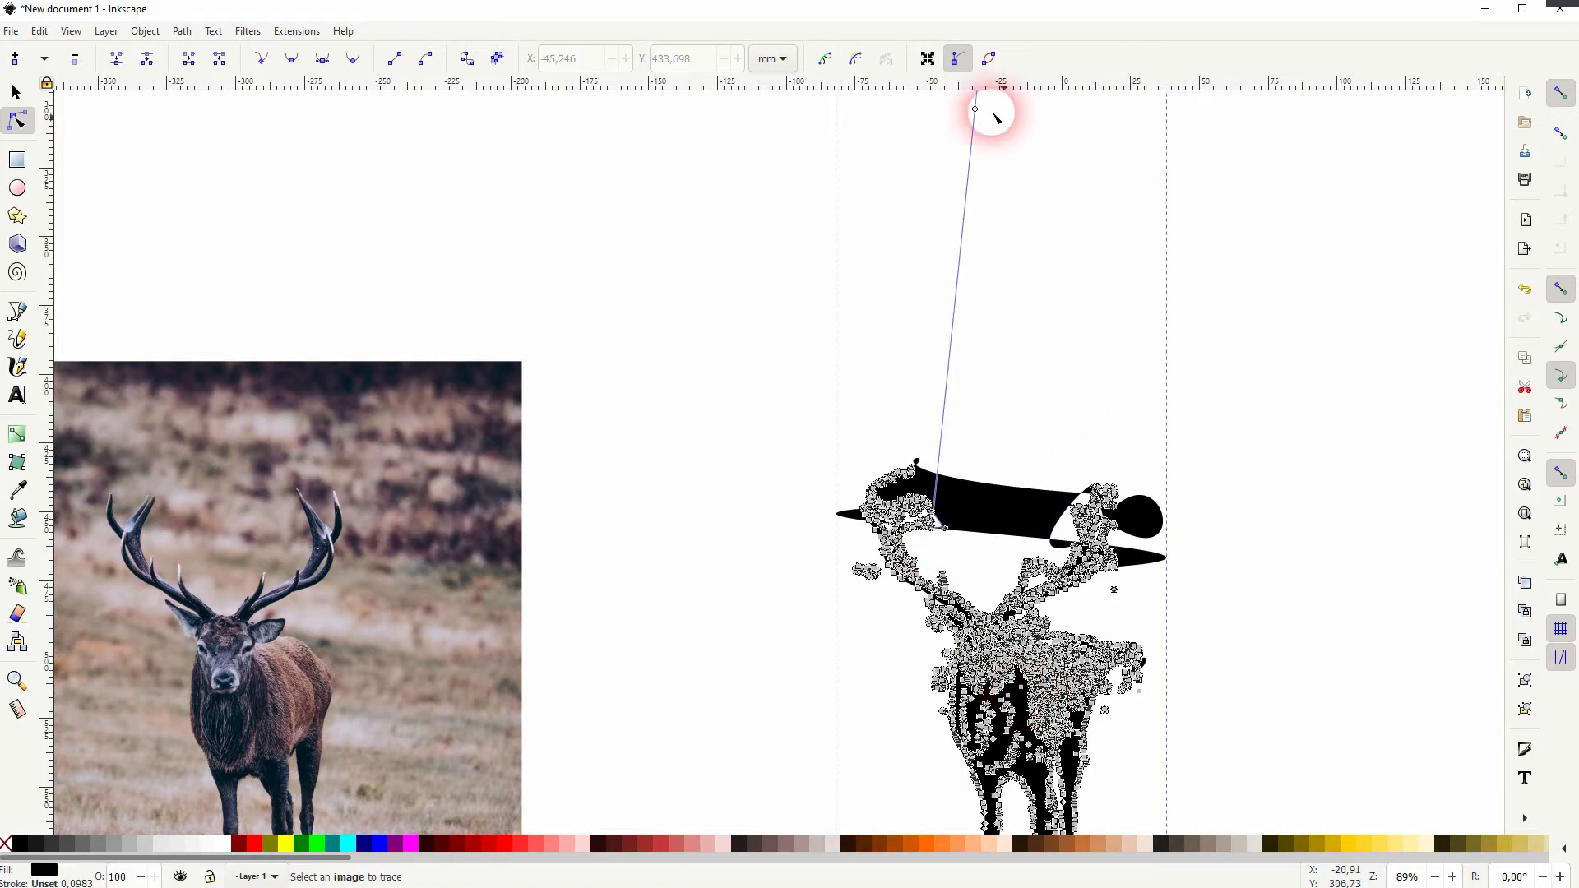
- Shorten the long curve handles extending far above the antlers
drag(976, 106, 954, 477)
scroll(1049, 255, down, 2)
scroll(1048, 255, down, 2)
drag(1048, 255, 1027, 467)
drag(1019, 329, 1001, 528)
scroll(1002, 531, up, 6)
- Adjust the curve of the black shape between the antlers and delete the background nodes around the right antler's tip
click(1320, 470)
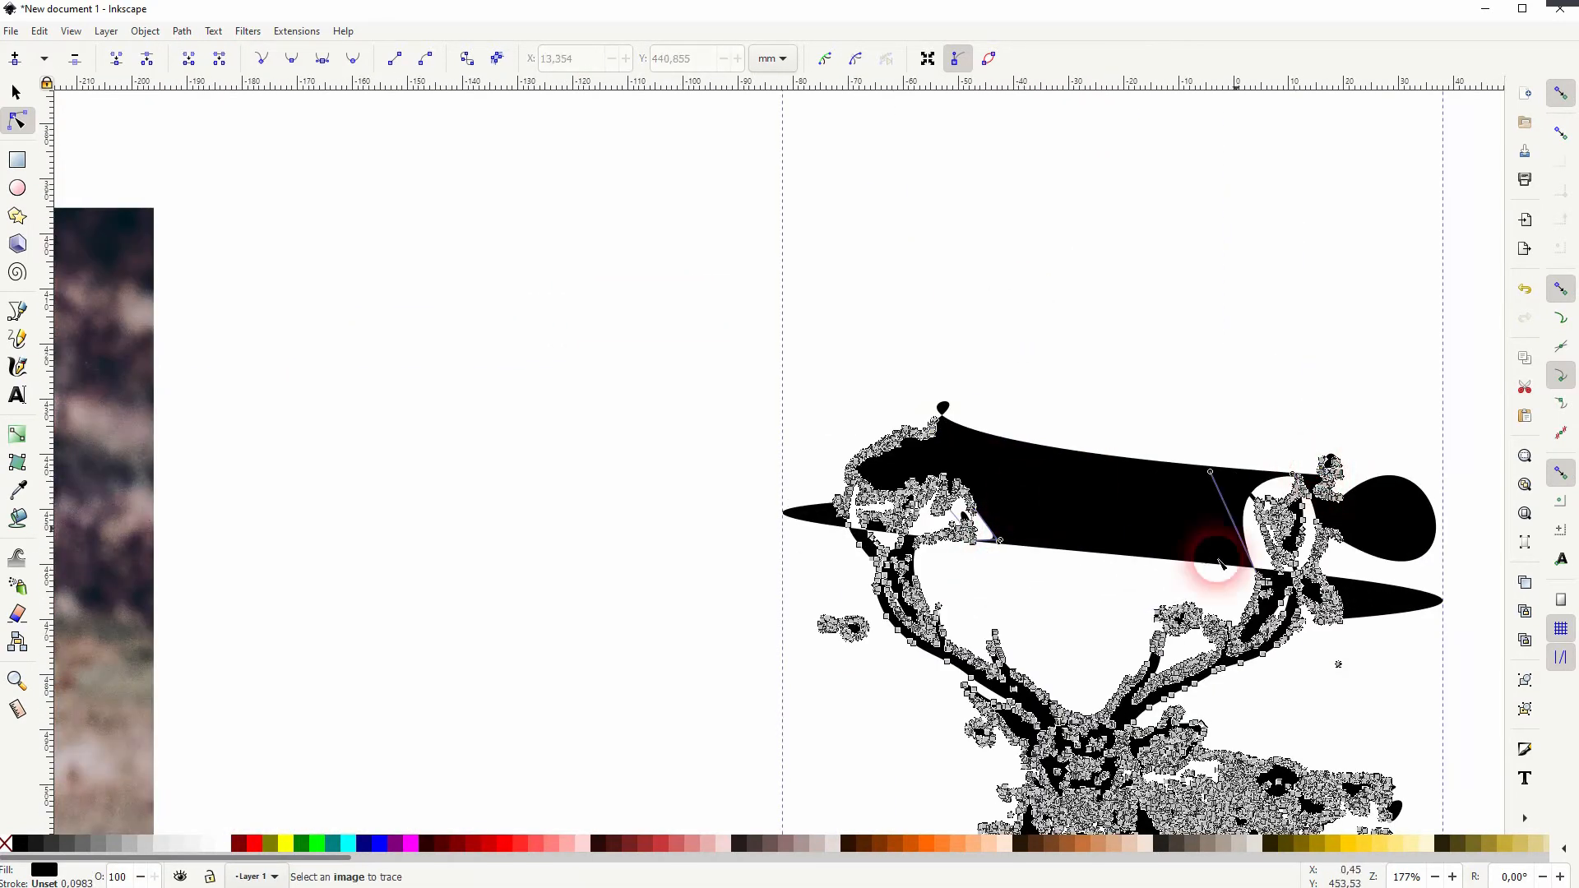
click(932, 425)
drag(958, 430, 1007, 367)
drag(1258, 476, 1221, 493)
drag(1309, 429, 1399, 546)
key(Delete)
drag(1371, 427, 1315, 500)
key(Delete)
key(Delete)
- Delete the background nodes around the tip of the left antler
drag(950, 403, 901, 494)
key(Delete)
key(Delete)
click(676, 377)
key(Delete)
- Delete the nodes of the black background shapes projecting outward from the right and left antlers
drag(1463, 518, 826, 430)
drag(899, 283, 842, 508)
drag(1381, 741, 1300, 587)
drag(1415, 688, 1302, 487)
click(1299, 483)
key(Delete)
drag(771, 470, 867, 569)
key(Delete)
- Delete the small isolated background specks beside the left and right antlers
drag(155, 412, 1311, 539)
drag(805, 589, 879, 662)
key(Delete)
drag(1408, 622, 1307, 694)
key(Delete)
- Pull down the stray curve handle above the antlers and switch from node editing to the Selector tool
click(1476, 514)
click(1258, 622)
click(1214, 619)
scroll(1250, 427, down, 5)
drag(1112, 226, 1111, 527)
click(1218, 535)
click(17, 92)
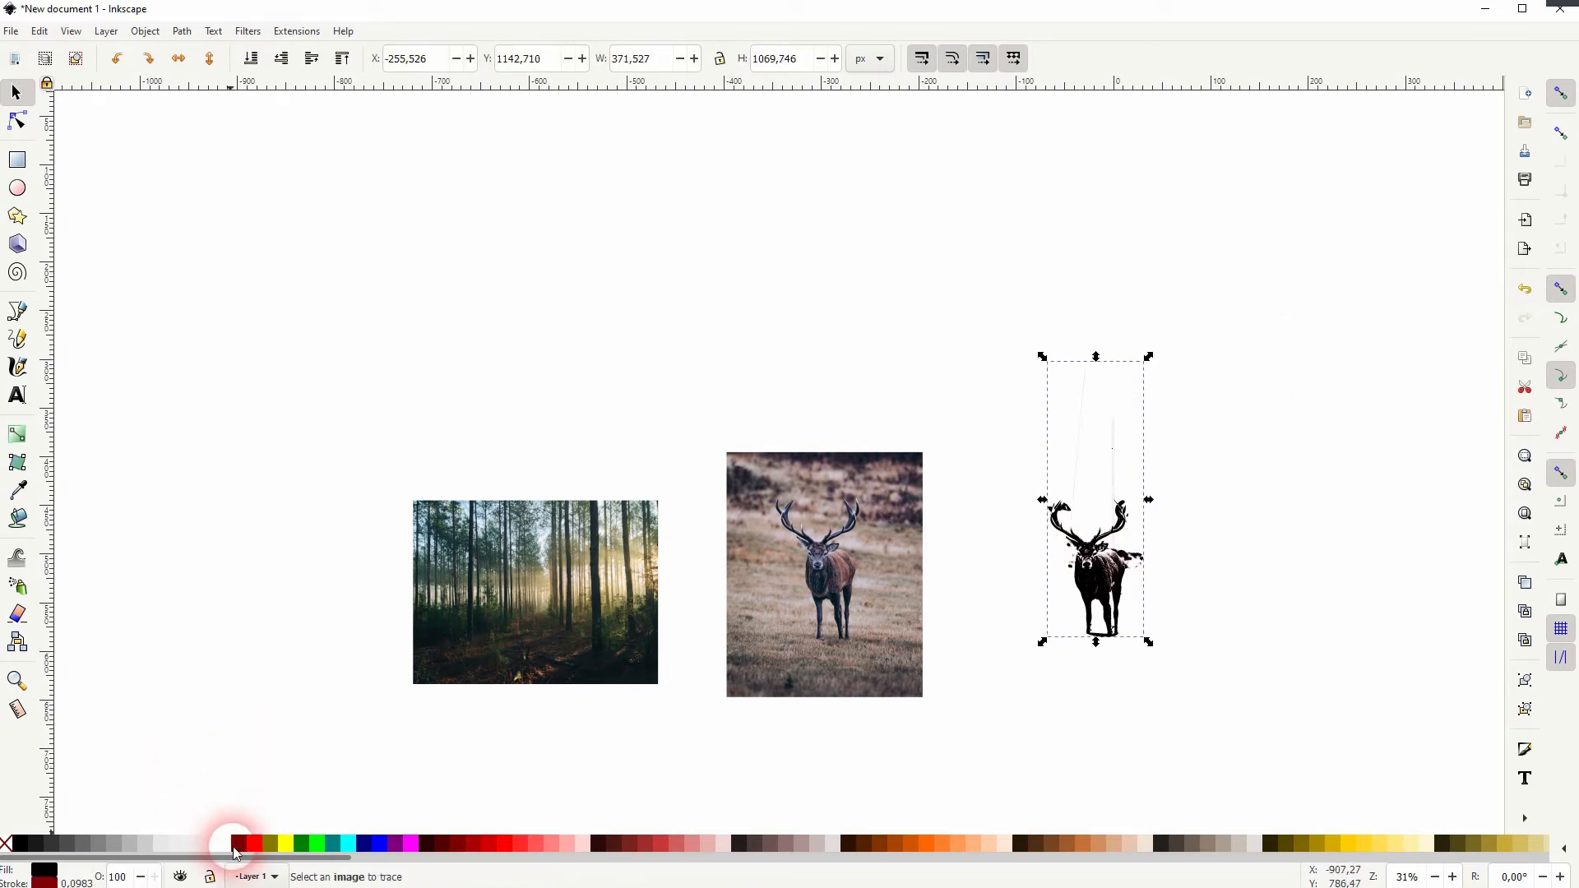
- Delete the nodes that form the thin stray lines rising above the deer's antlers
click(23, 127)
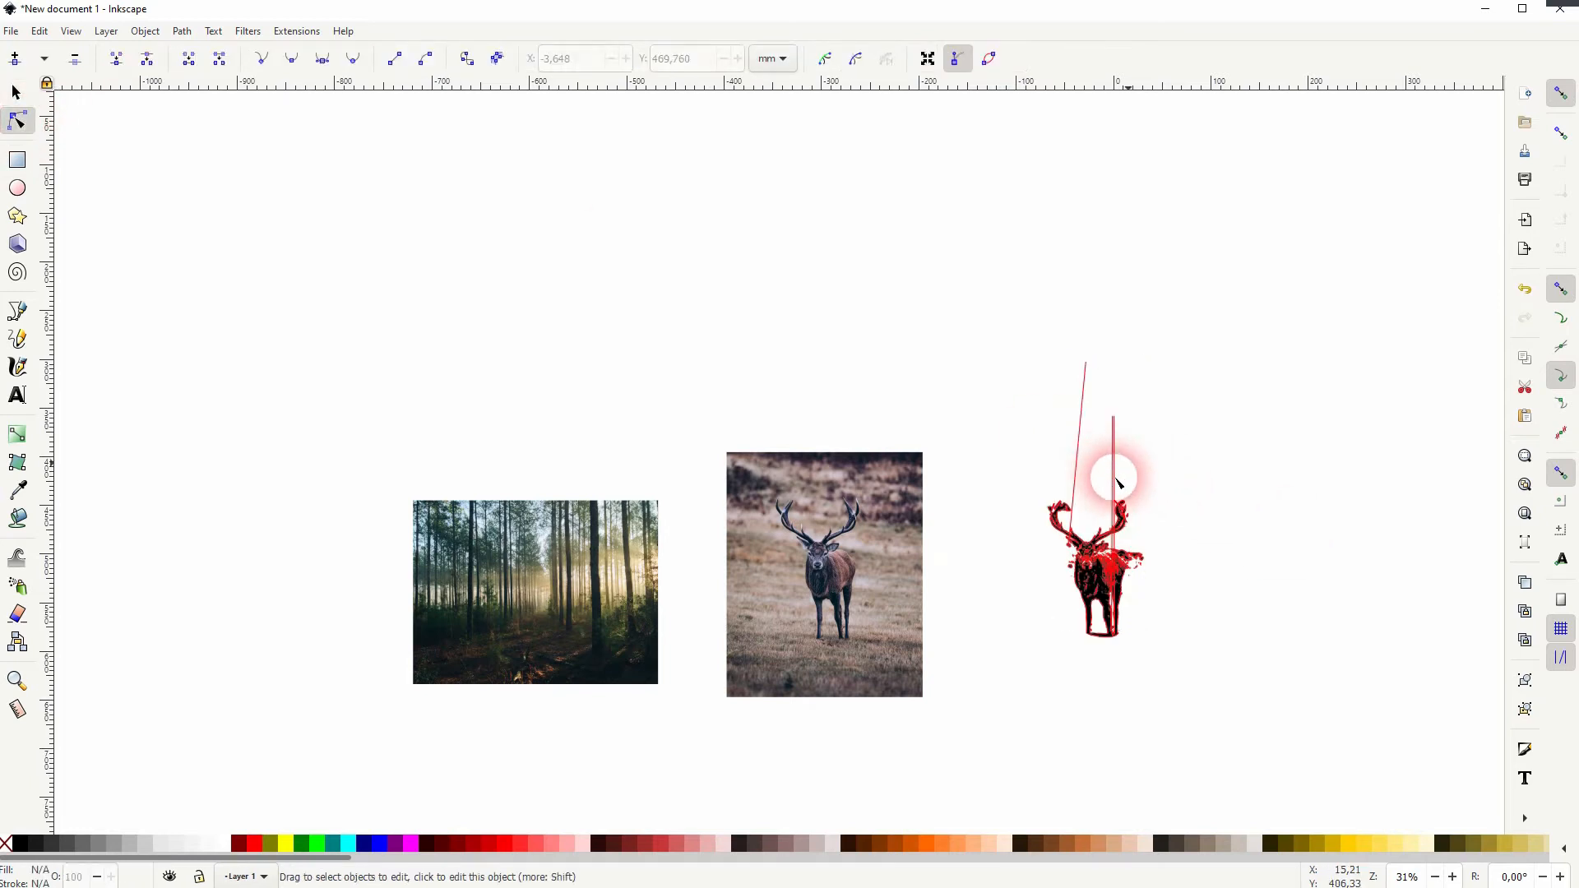
scroll(1116, 482, up, 3)
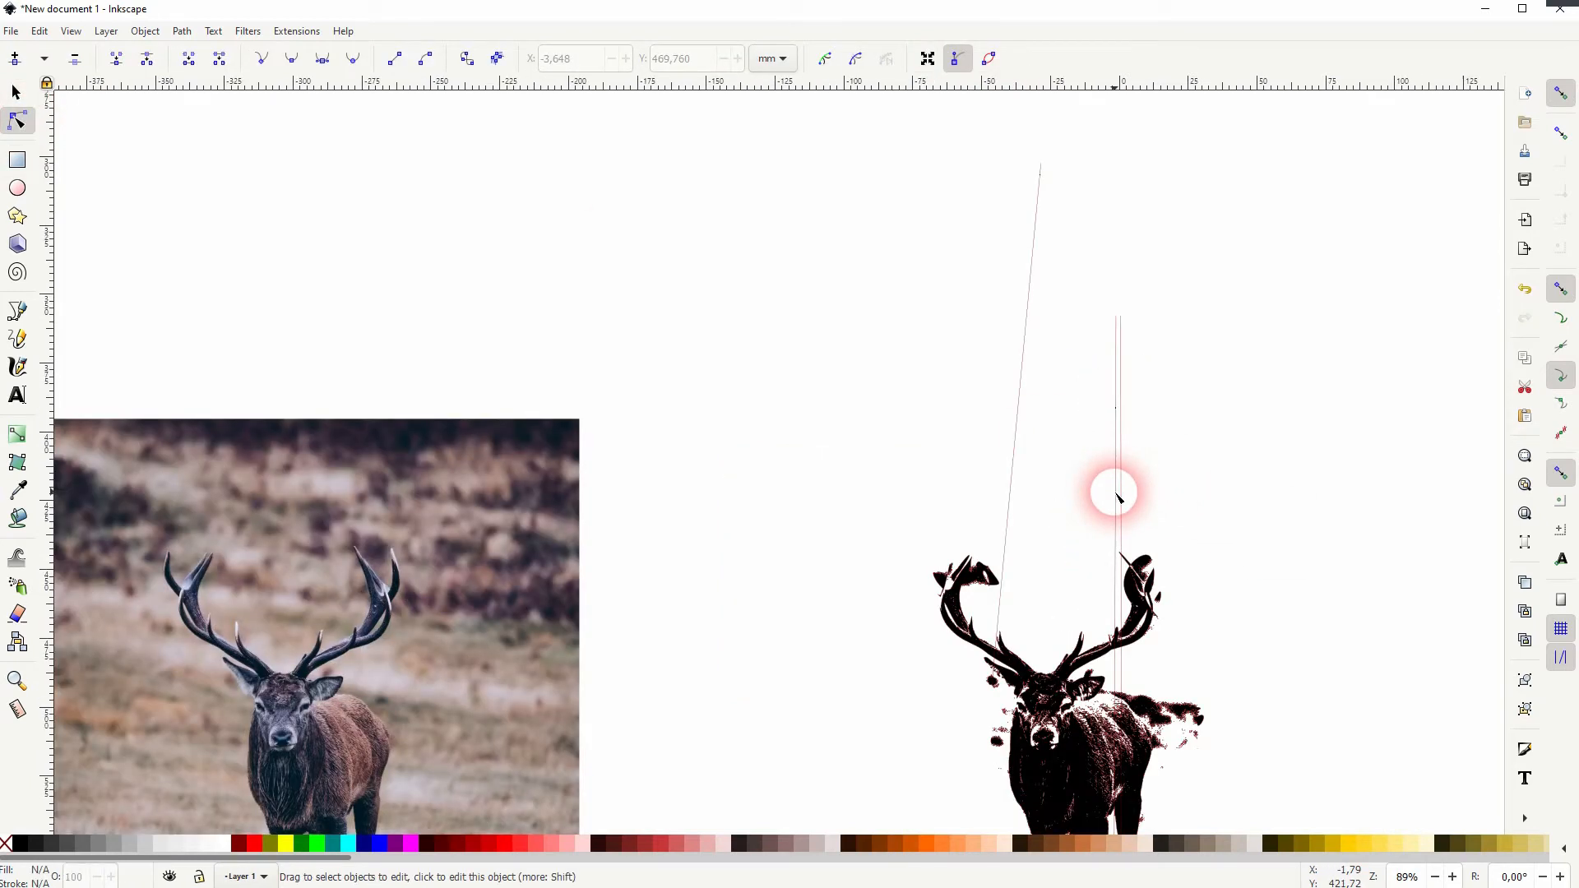
click(1013, 484)
click(1016, 483)
key(Delete)
click(1122, 491)
key(Delete)
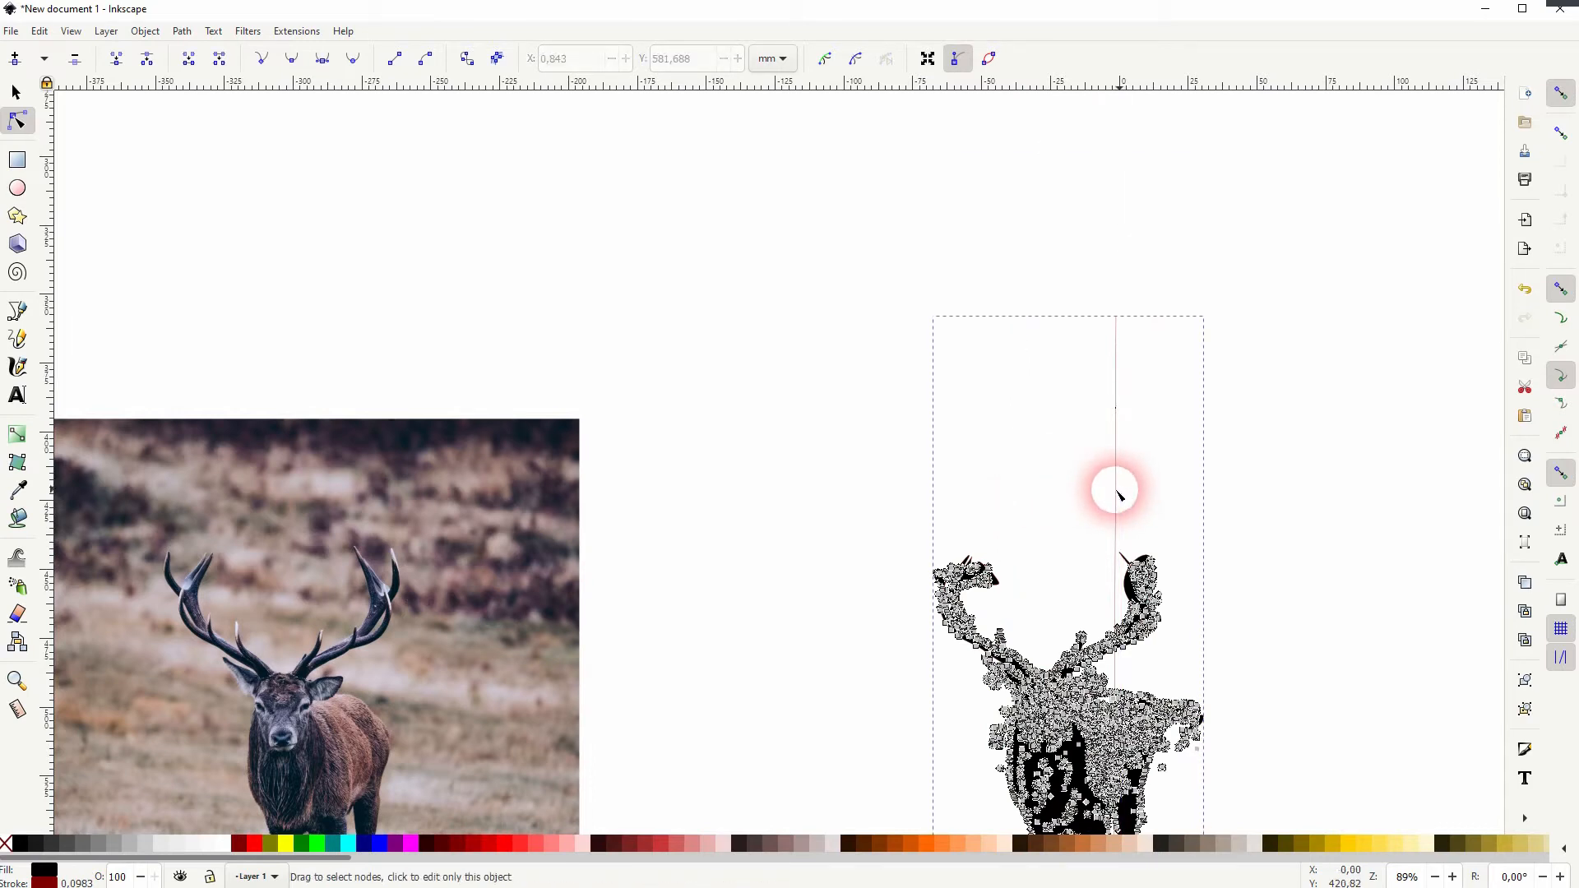
click(1120, 494)
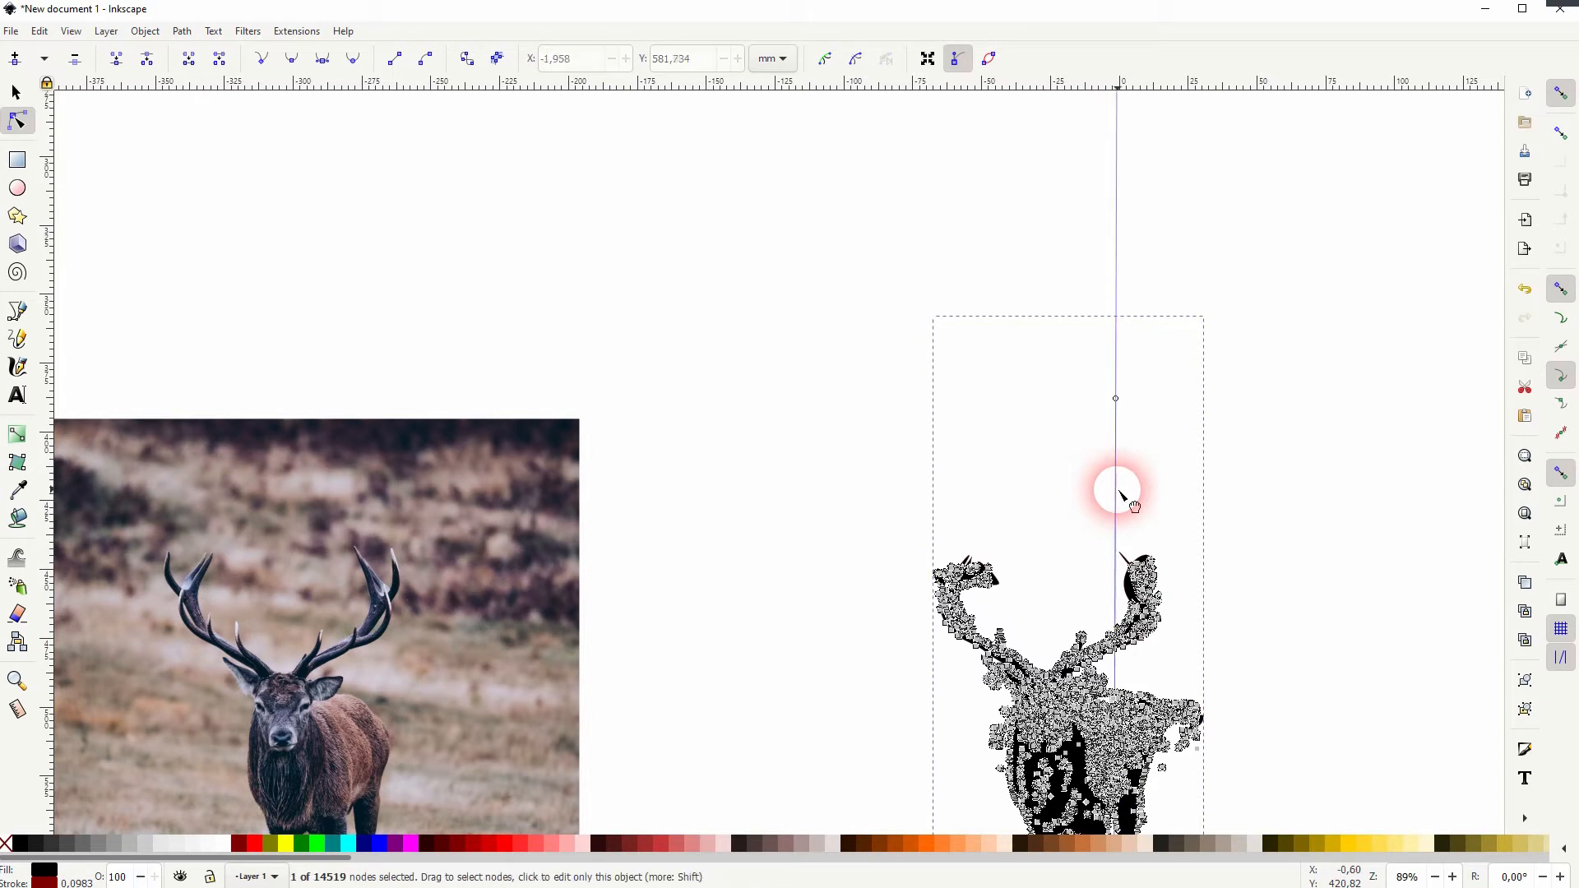
key(Delete)
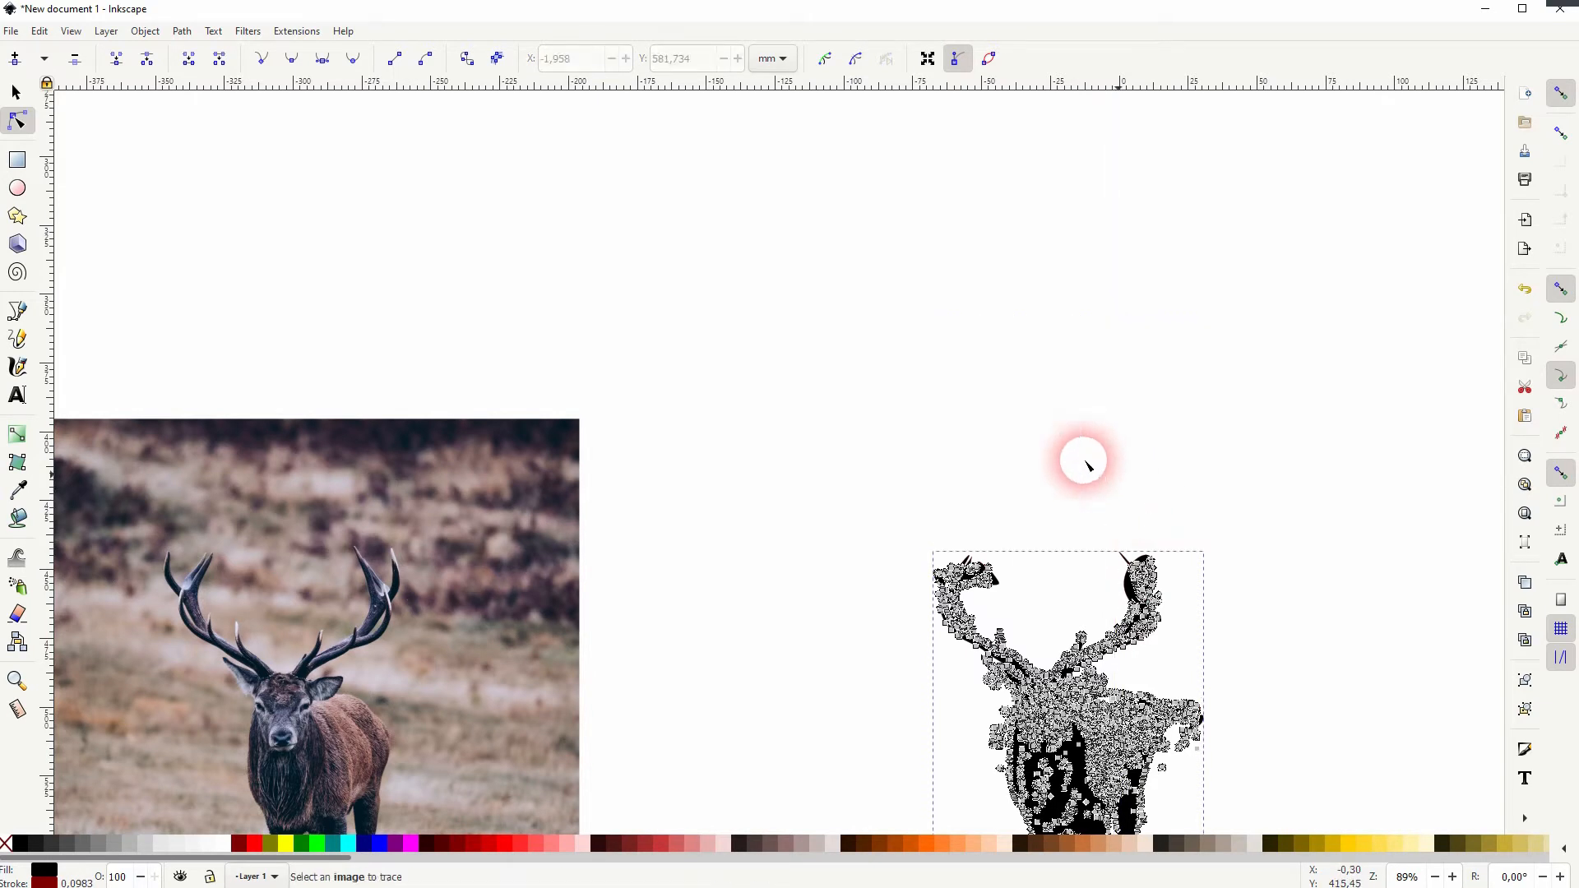
- Remove the stroke from the traced deer silhouette
click(18, 93)
click(1316, 666)
drag(1332, 687, 1033, 360)
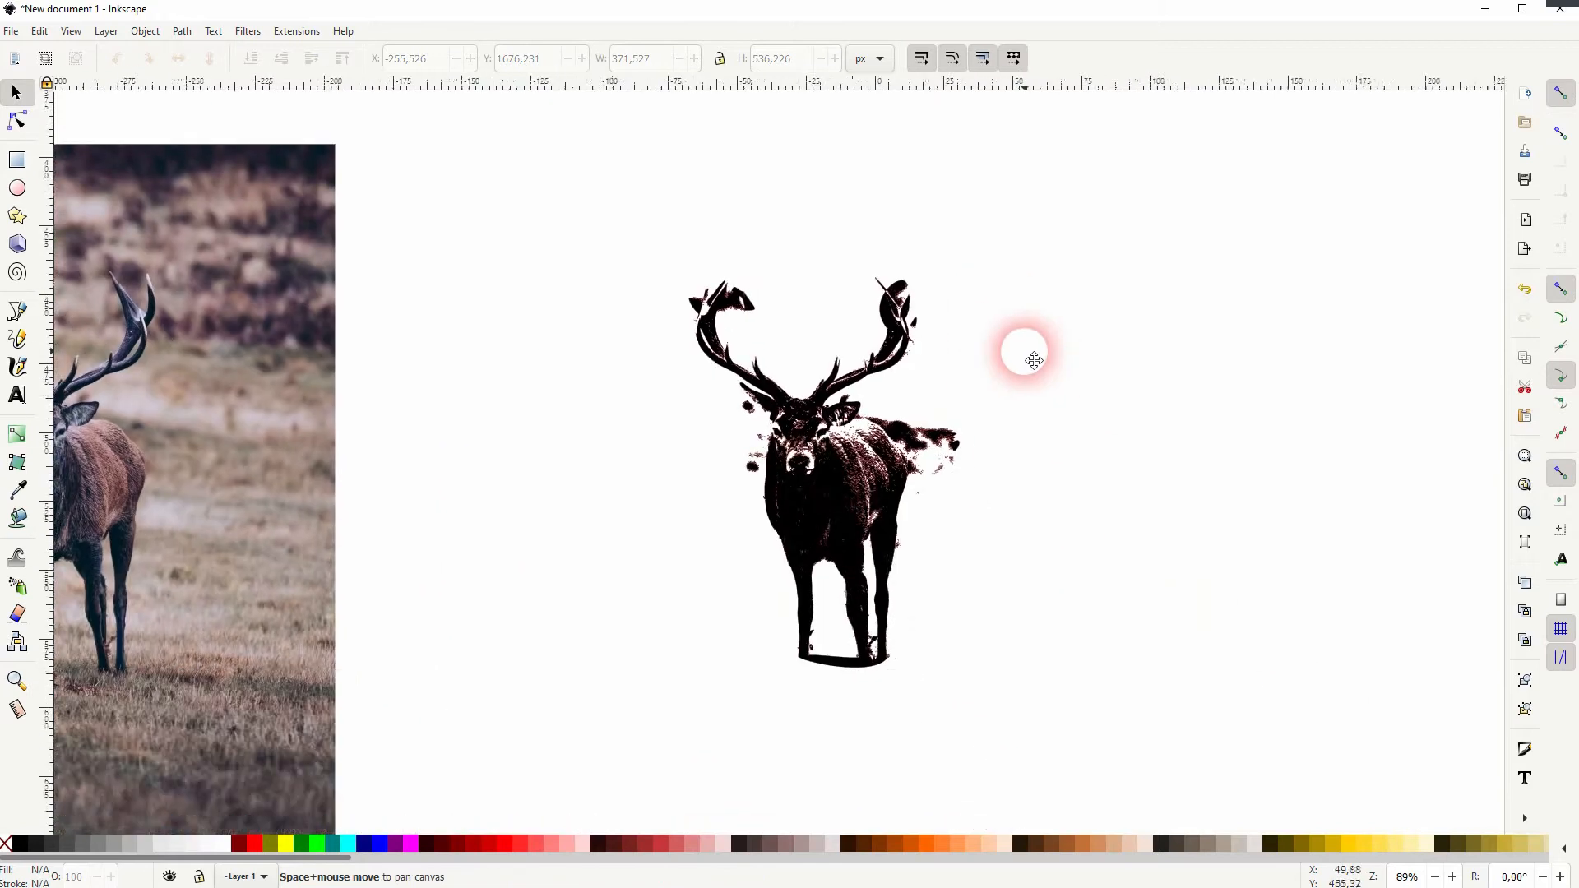
scroll(715, 343, down, 2)
click(788, 440)
click(651, 362)
- Delete the nodes of the background specks beside the deer's head and behind its back
scroll(699, 335, up, 3)
click(17, 121)
click(978, 518)
drag(1142, 448, 1049, 530)
key(Delete)
drag(752, 472, 813, 549)
key(Delete)
drag(1111, 432, 1037, 499)
key(Delete)
scroll(994, 281, up, 1)
- Pull in the stray curve handle at the tip of the left antler and leave node editing
drag(950, 241, 964, 436)
click(685, 290)
scroll(956, 522, down, 6)
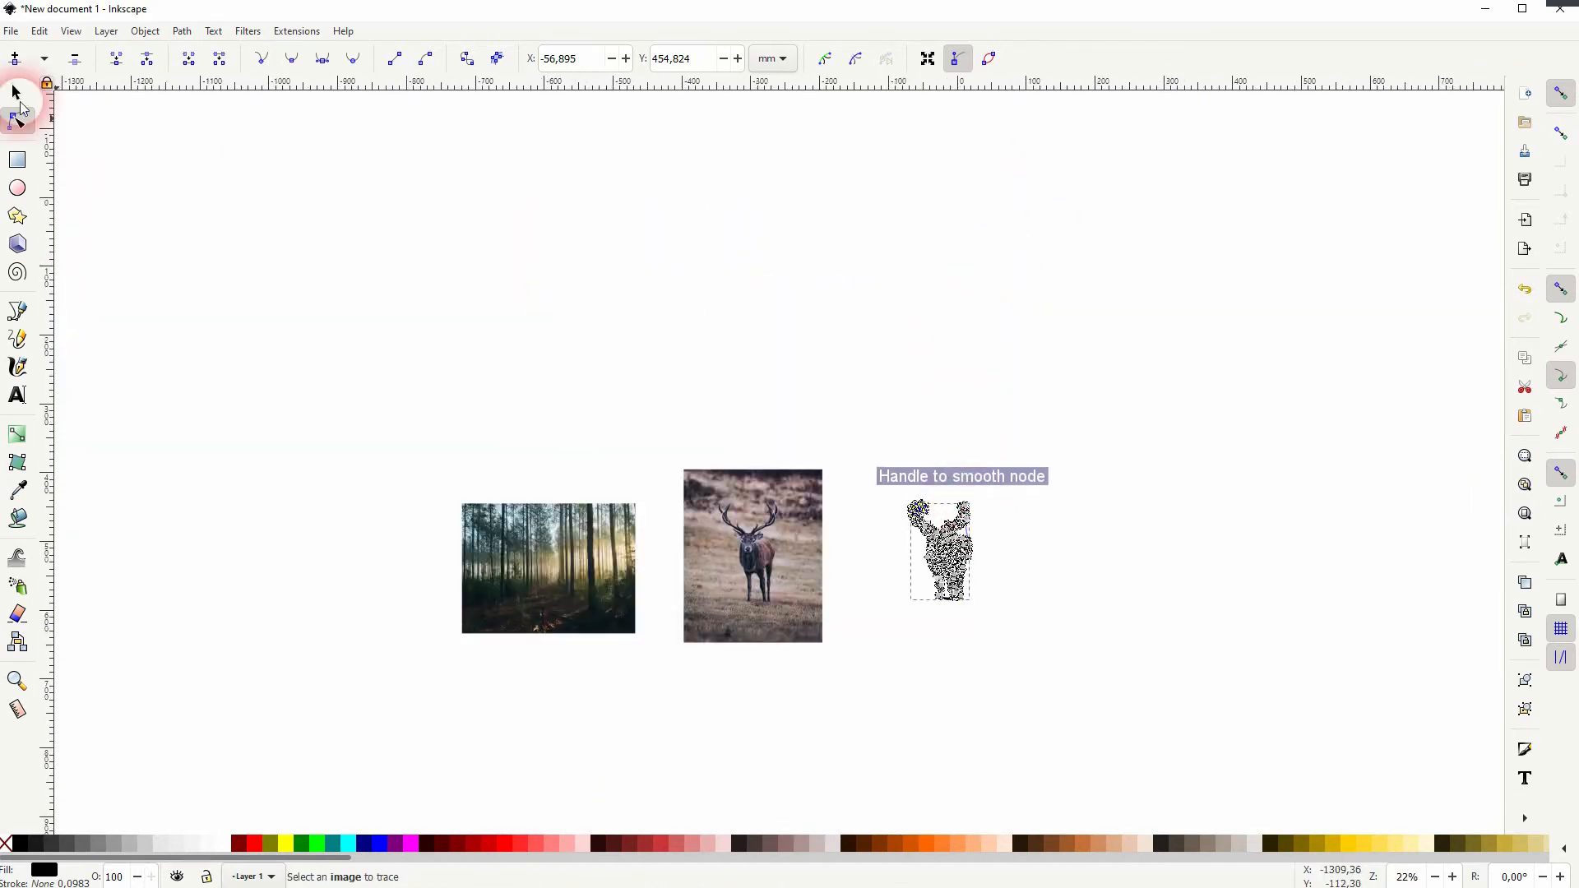
click(16, 93)
click(657, 354)
- Trim the remaining stray nodes around the tip of the left antler and deselect the silhouette
scroll(961, 525, up, 6)
click(18, 120)
click(979, 407)
click(16, 92)
scroll(1234, 485, down, 2)
scroll(991, 406, up, 3)
click(1007, 436)
click(17, 121)
drag(1004, 313, 1061, 383)
drag(948, 366, 1005, 429)
drag(1104, 290, 956, 471)
drag(1071, 317, 994, 411)
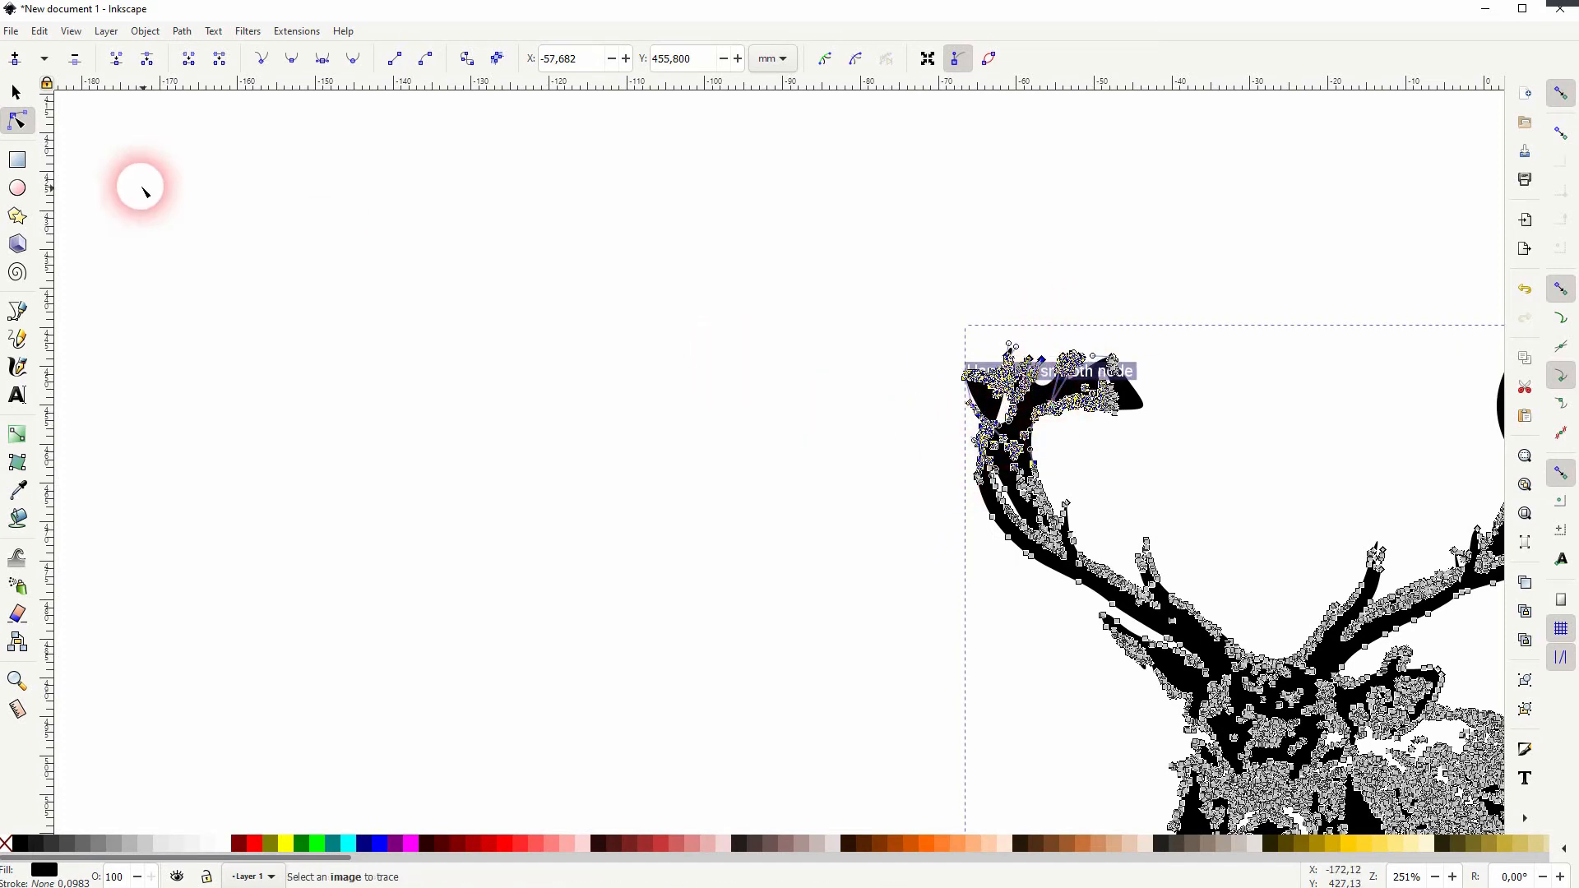
click(867, 480)
scroll(868, 478, down, 4)
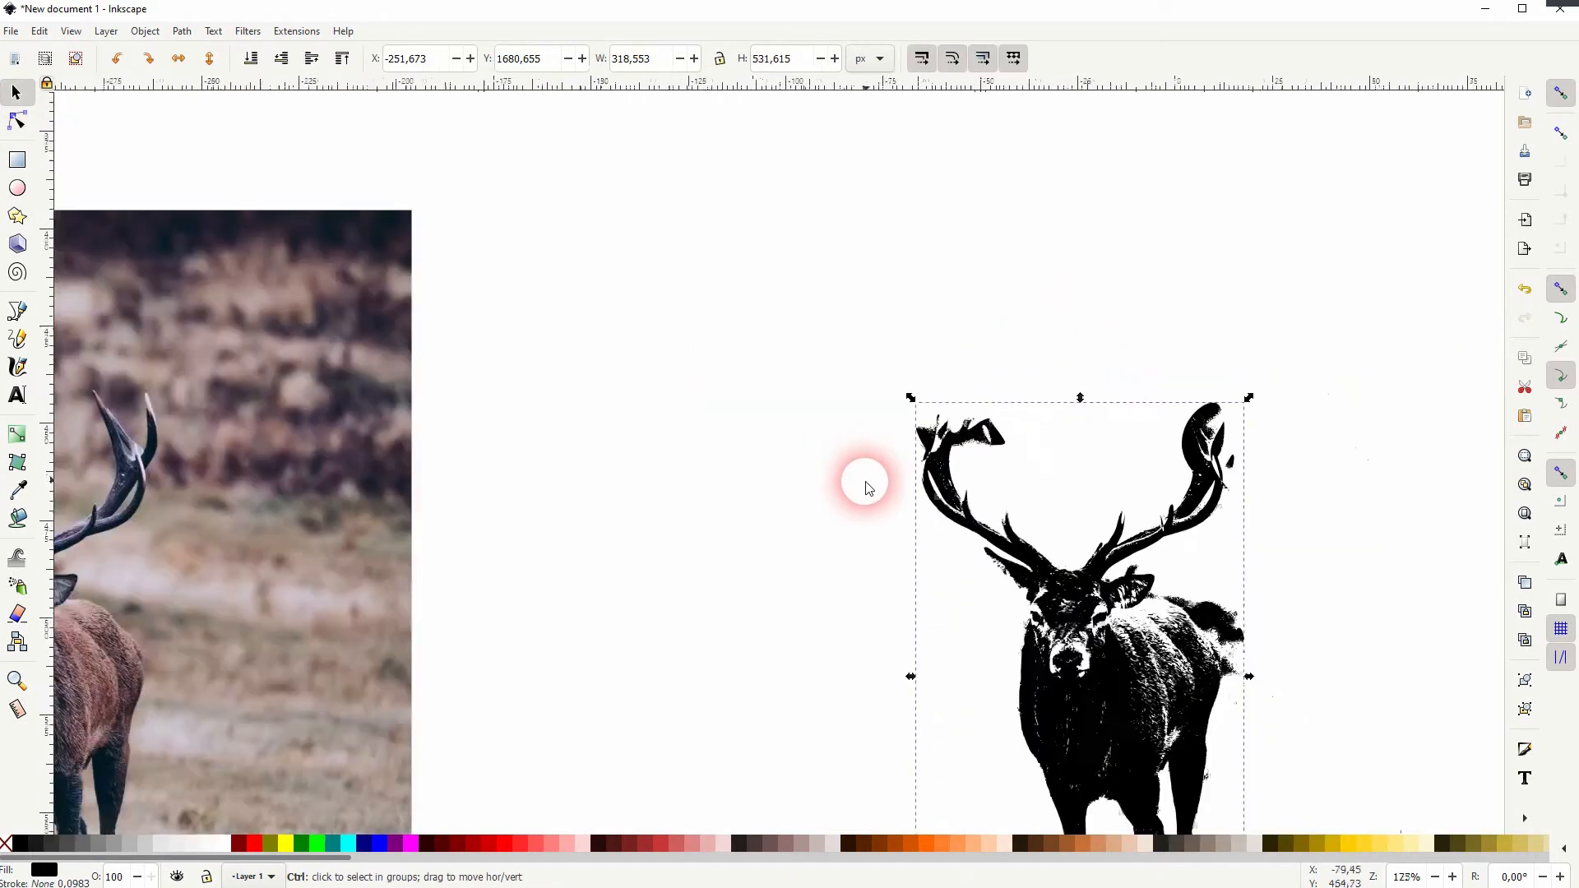
click(756, 596)
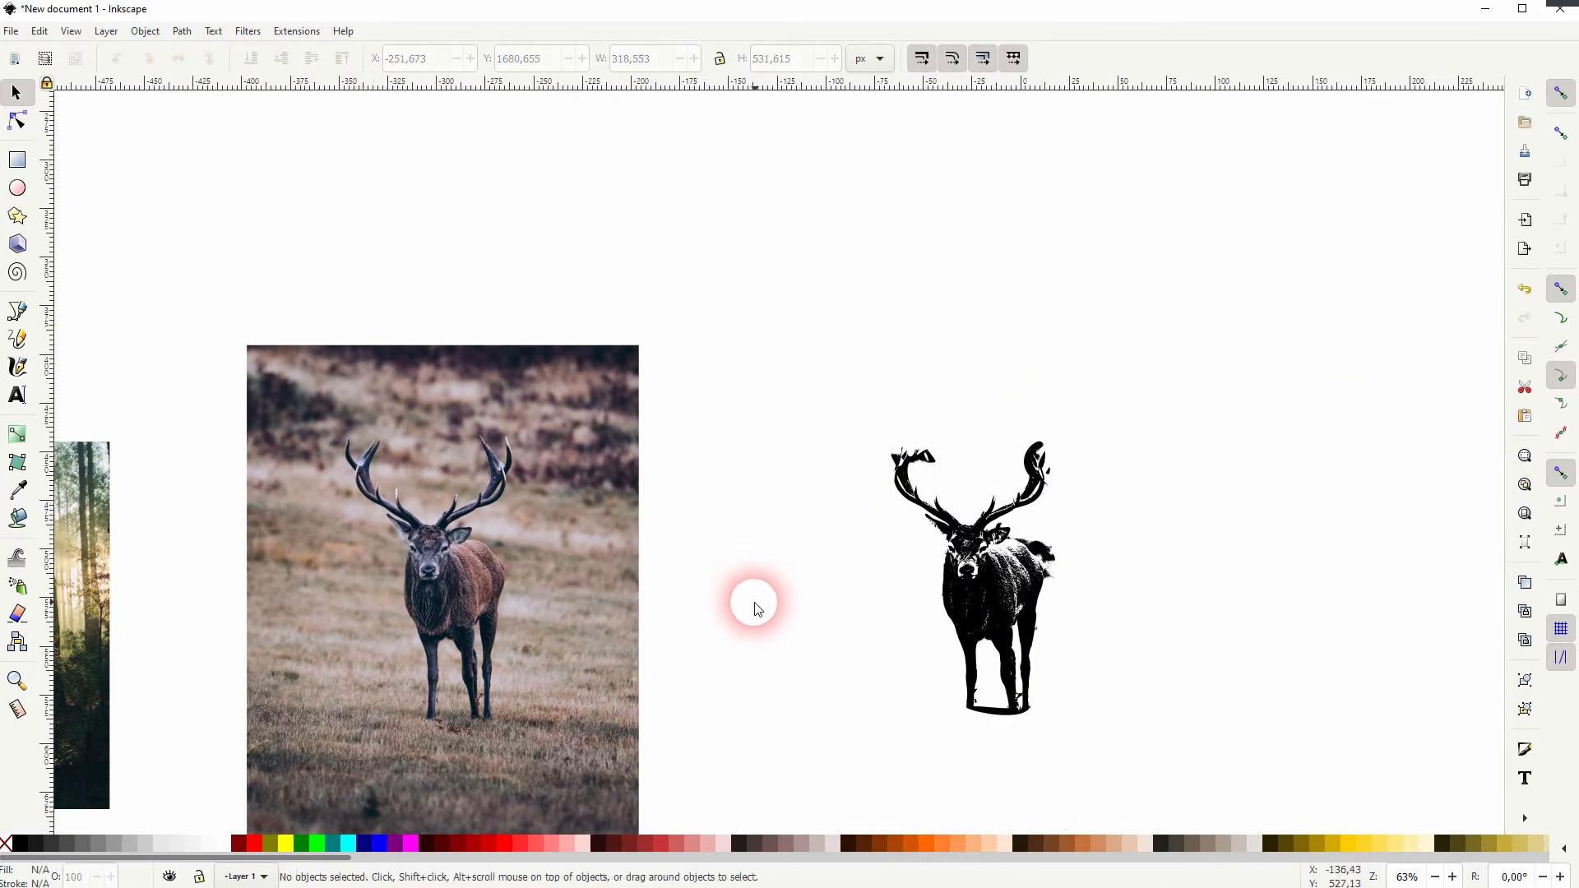
- Move the forest photo over the deer silhouette and lower it to the bottom of the stacking order
scroll(751, 610, down, 1)
click(144, 616)
mouse_move(144, 616)
mouse_down()
mouse_move(881, 627)
mouse_move(1055, 588)
mouse_move(965, 569)
mouse_up()
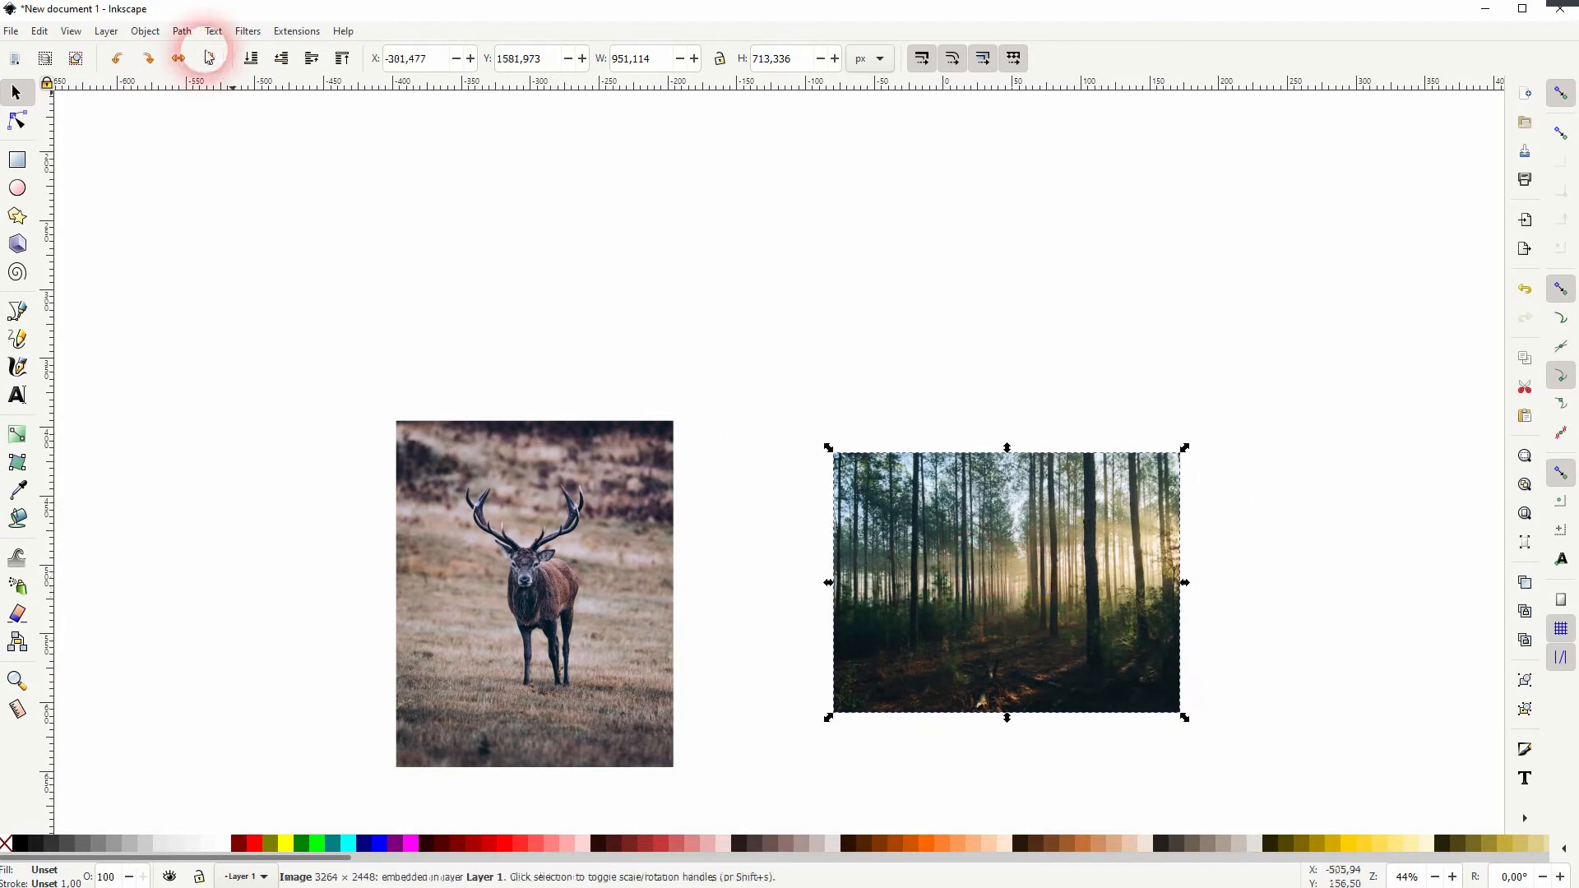
click(253, 59)
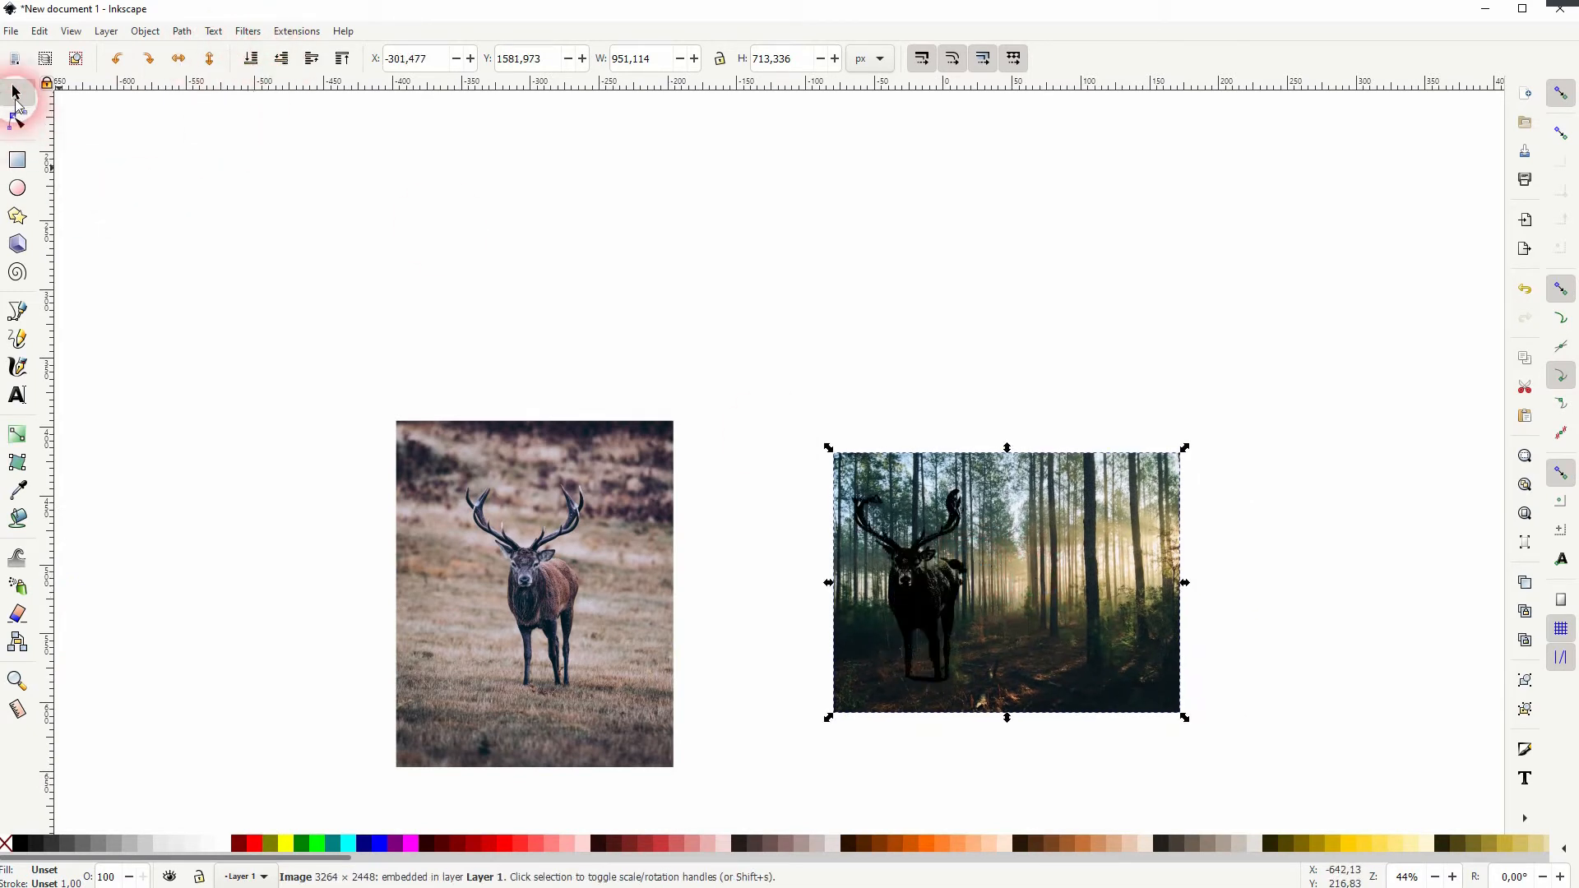
- Position the deer silhouette over the sunlit part of the forest photo and enlarge it to about 402 × 671 px
drag(975, 584, 1091, 585)
click(953, 598)
- Clip the forest photo to the deer silhouette and enlarge the clipped deer to about 673 × 1123 px
drag(796, 730, 1287, 382)
right_click(902, 509)
click(1295, 598)
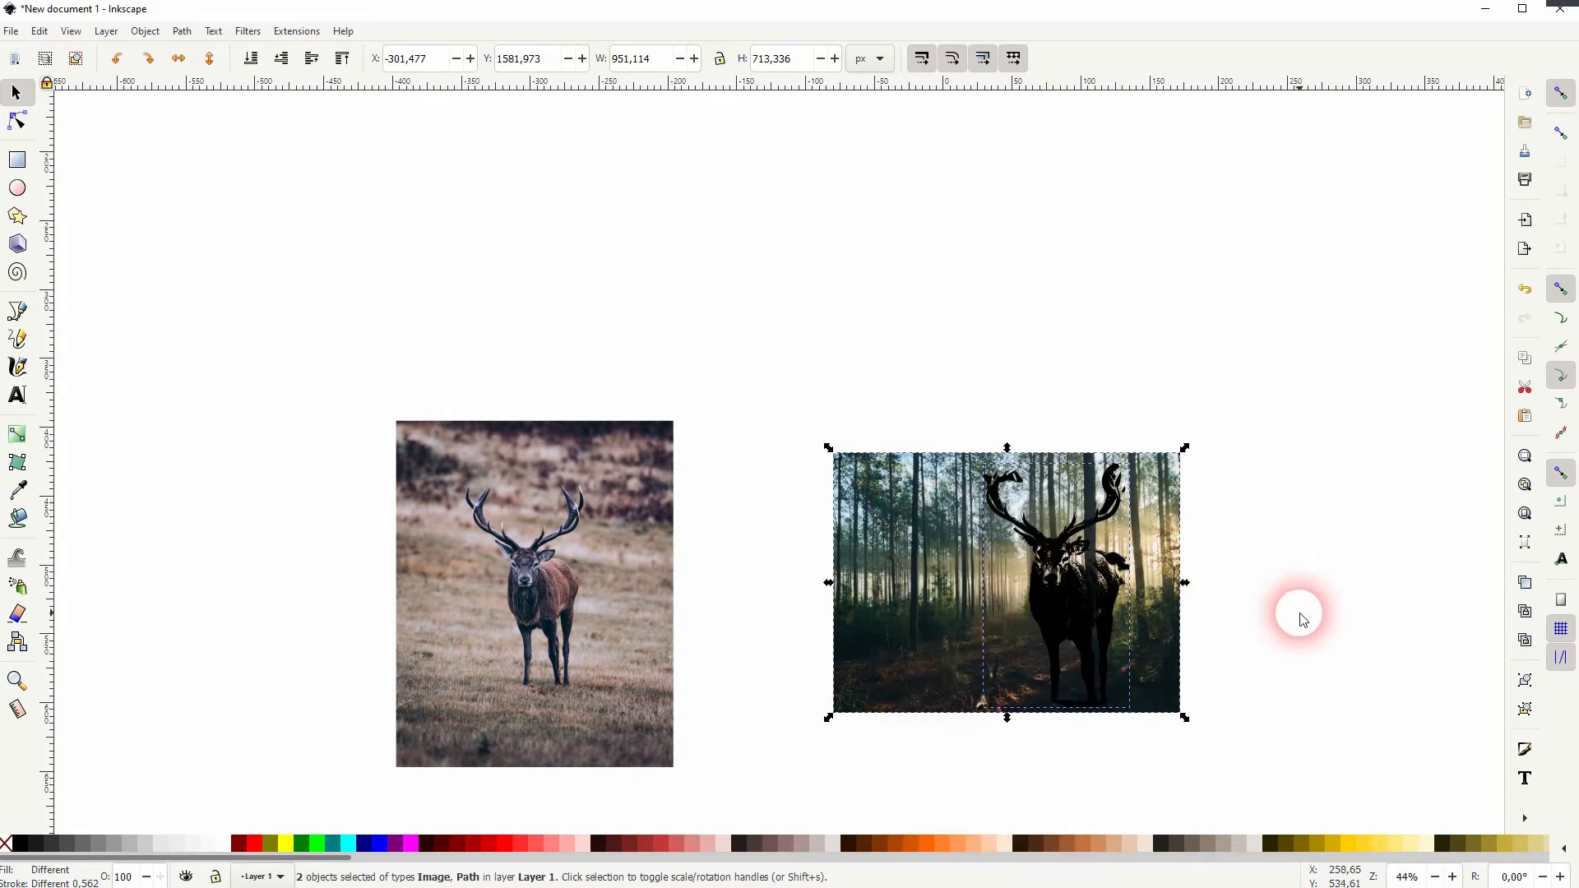
key(space)
right_click(820, 172)
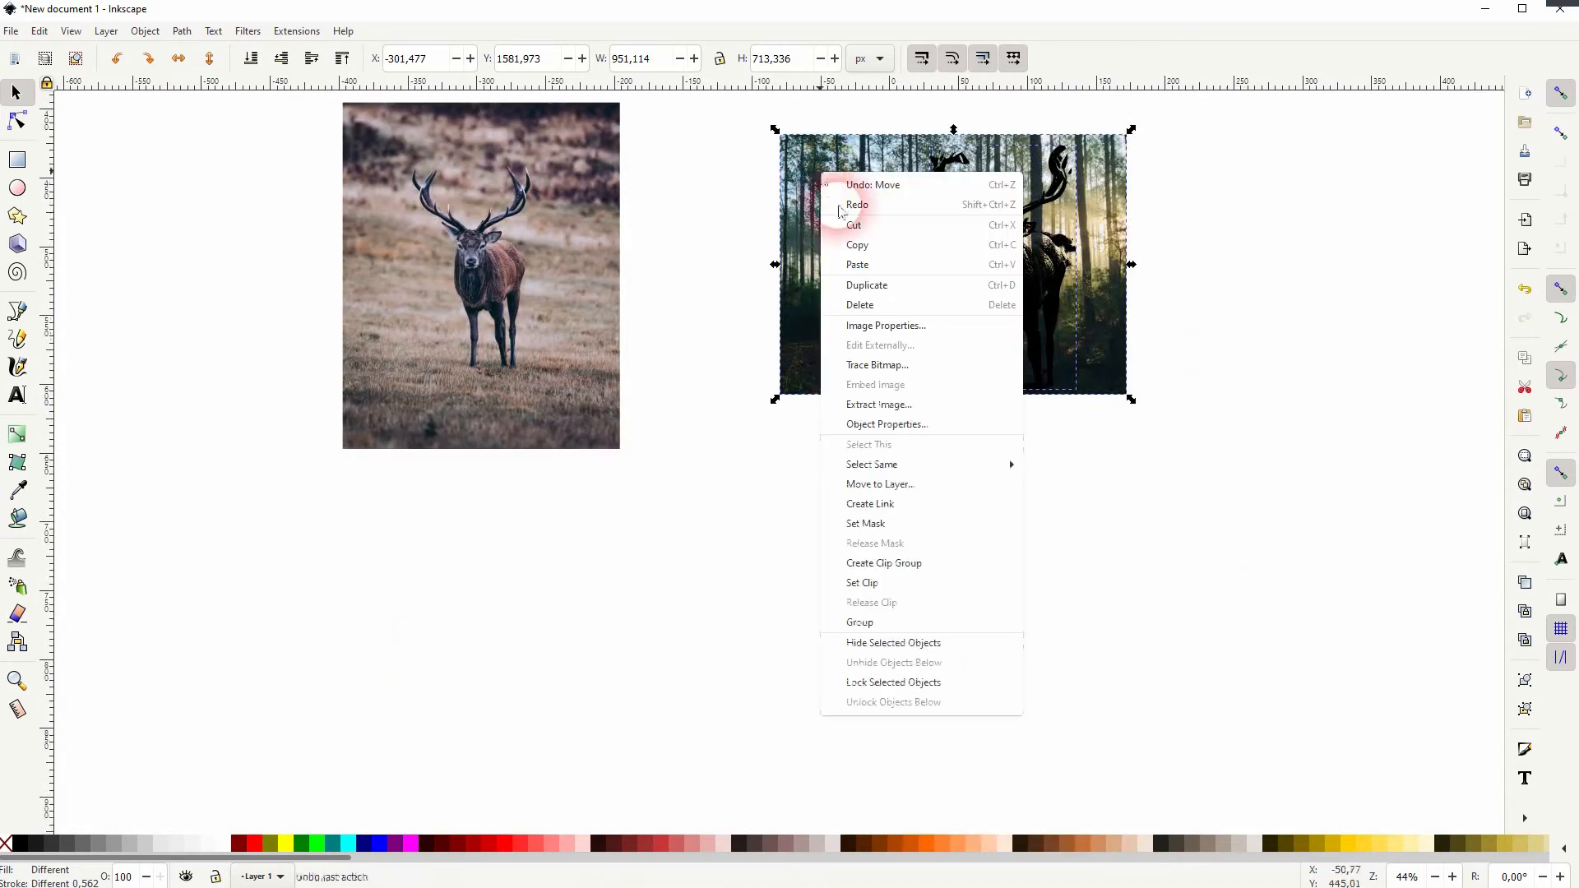
click(898, 583)
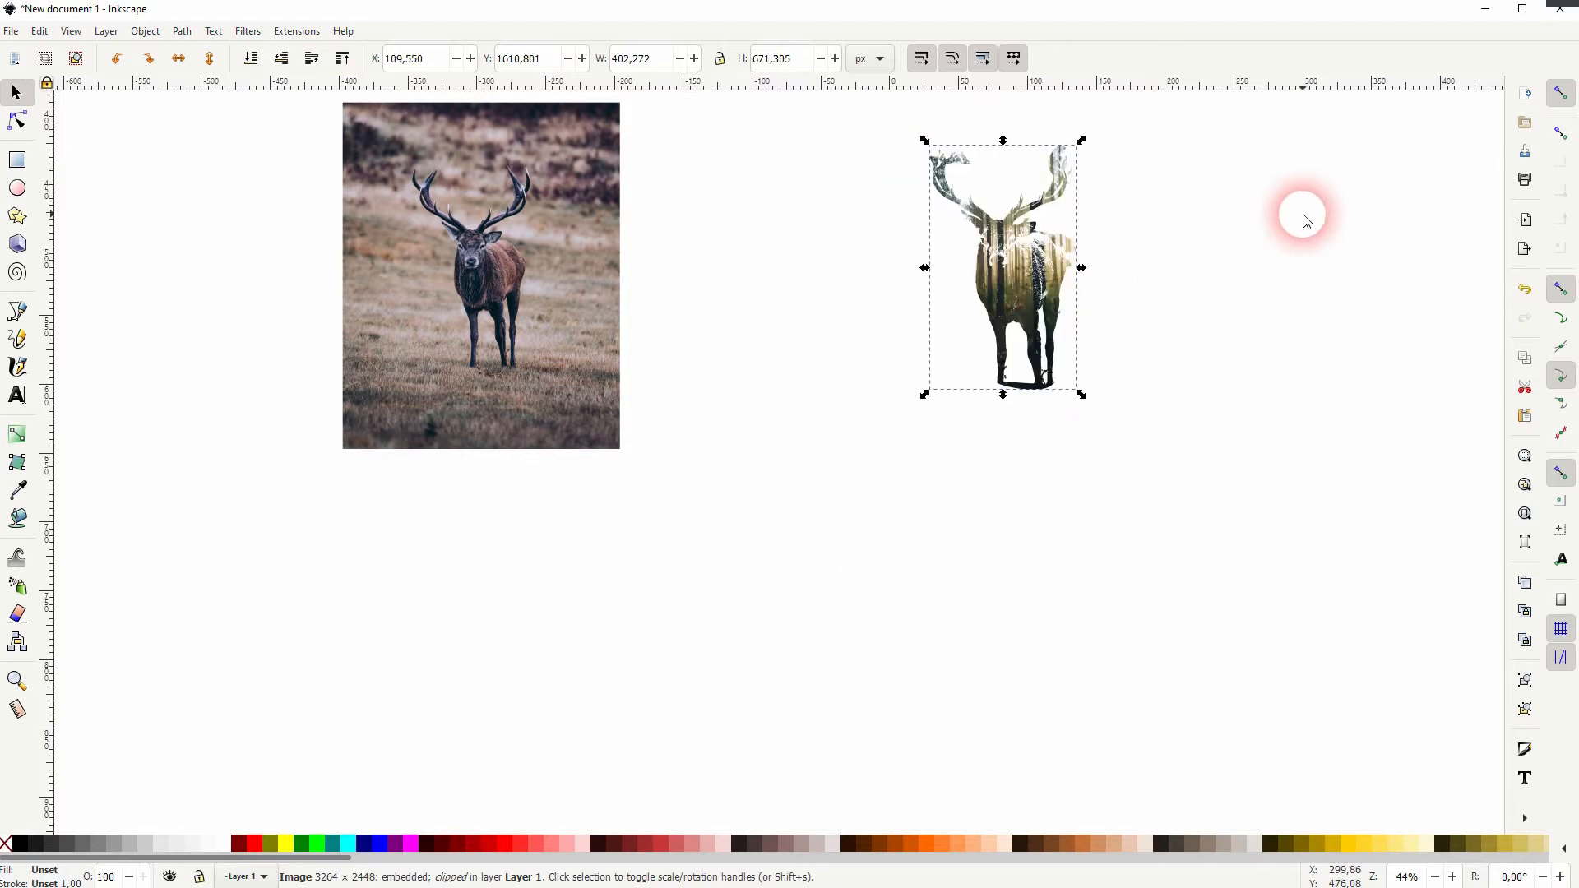
click(1231, 288)
drag(1022, 286, 1070, 329)
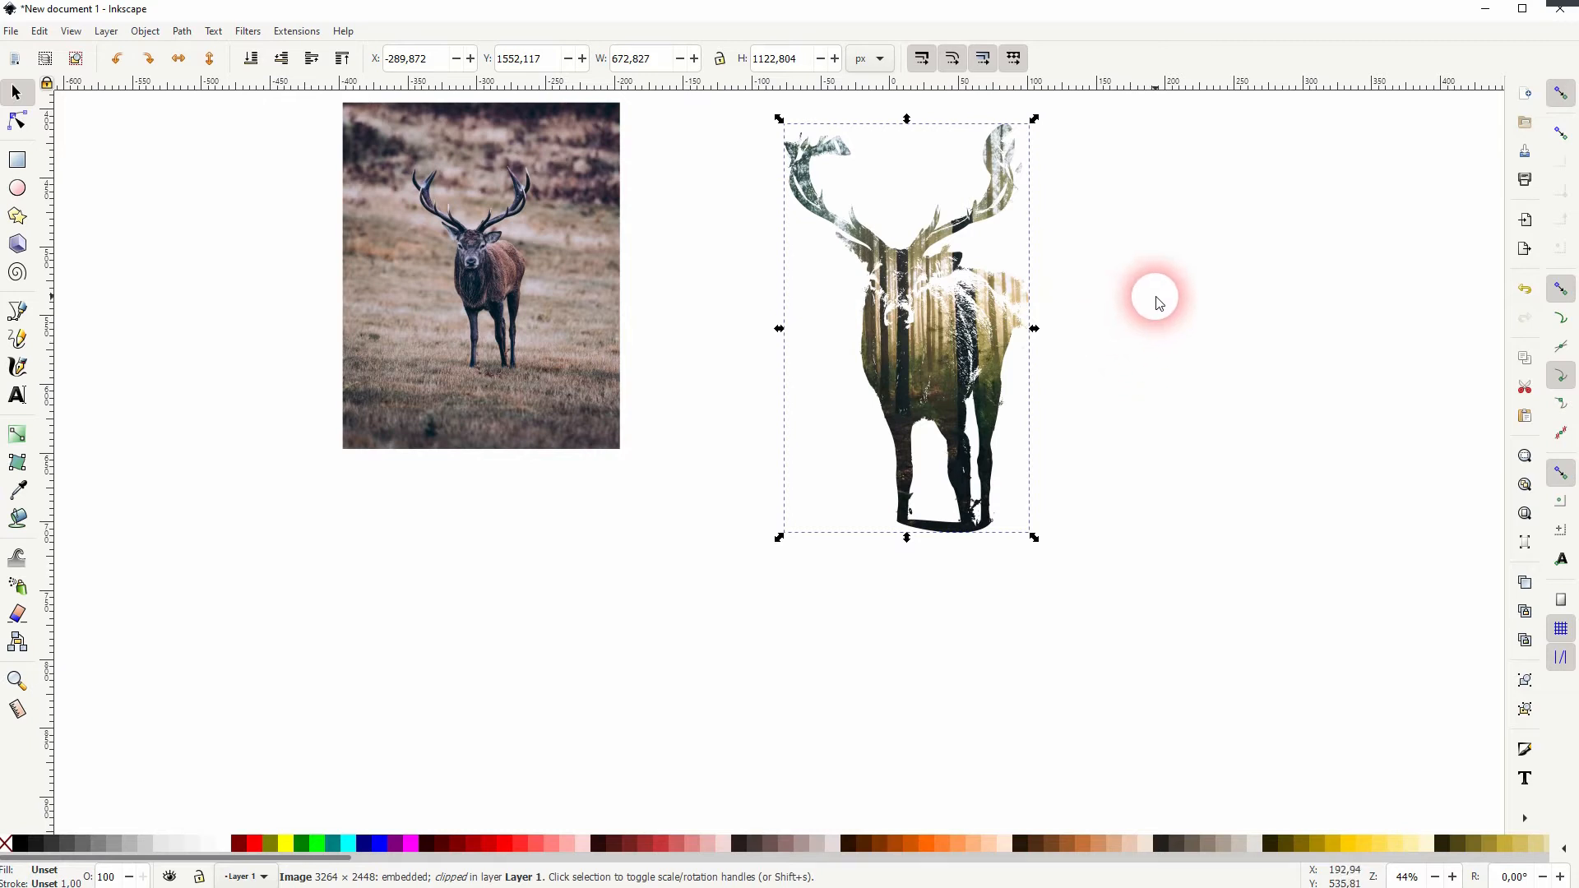
- Release the clip, enlarge the forest photo to about 1916 × 1437 px and shift its right edge onto the silhouette's right side
right_click(922, 275)
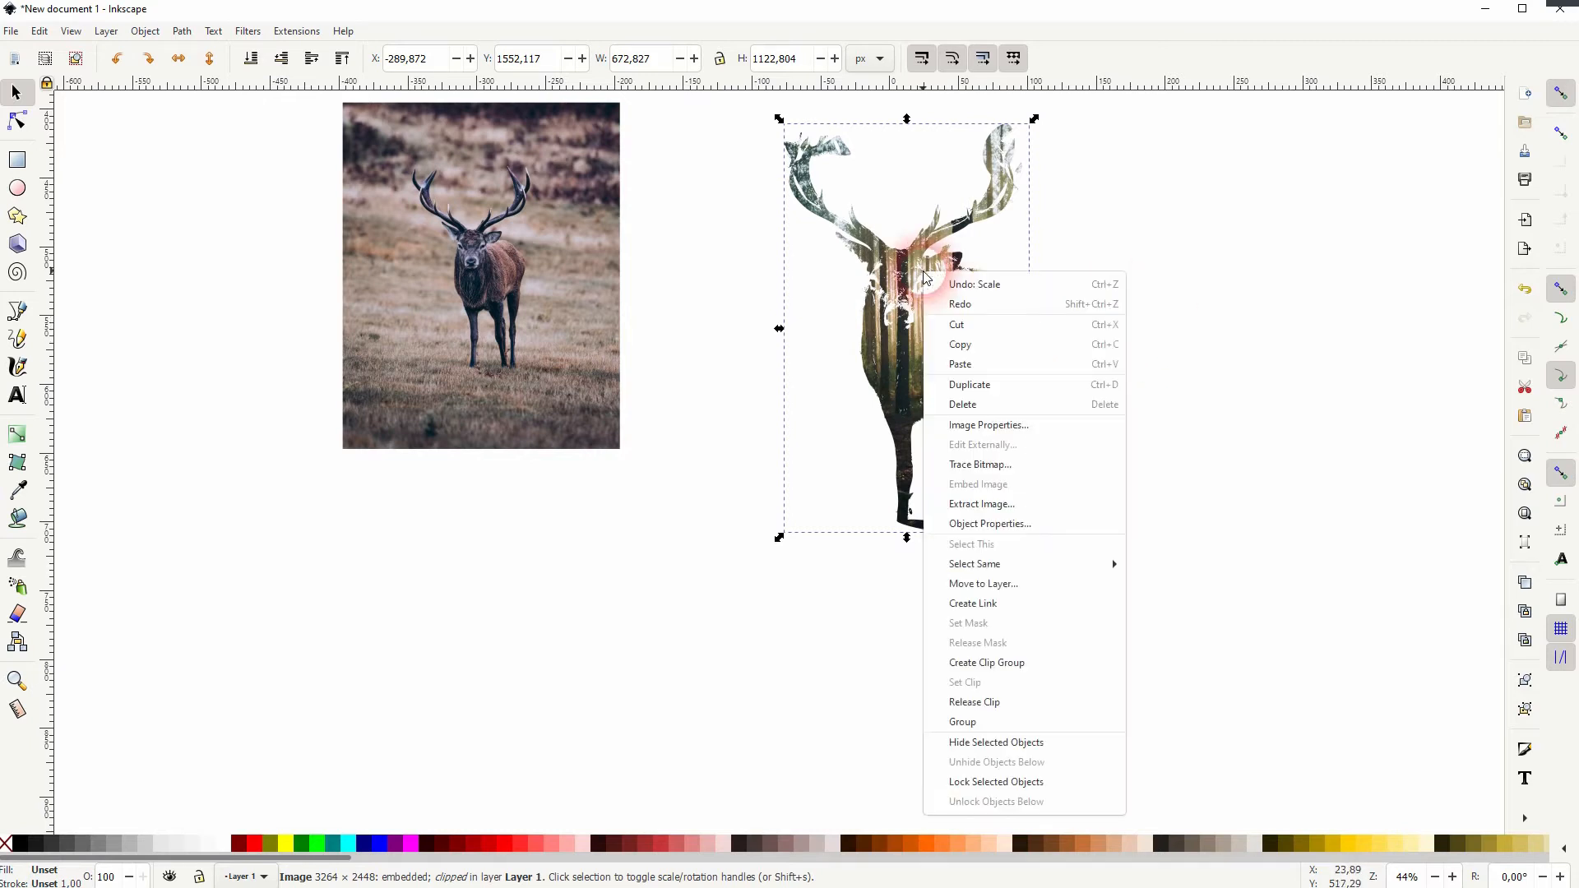
click(1025, 702)
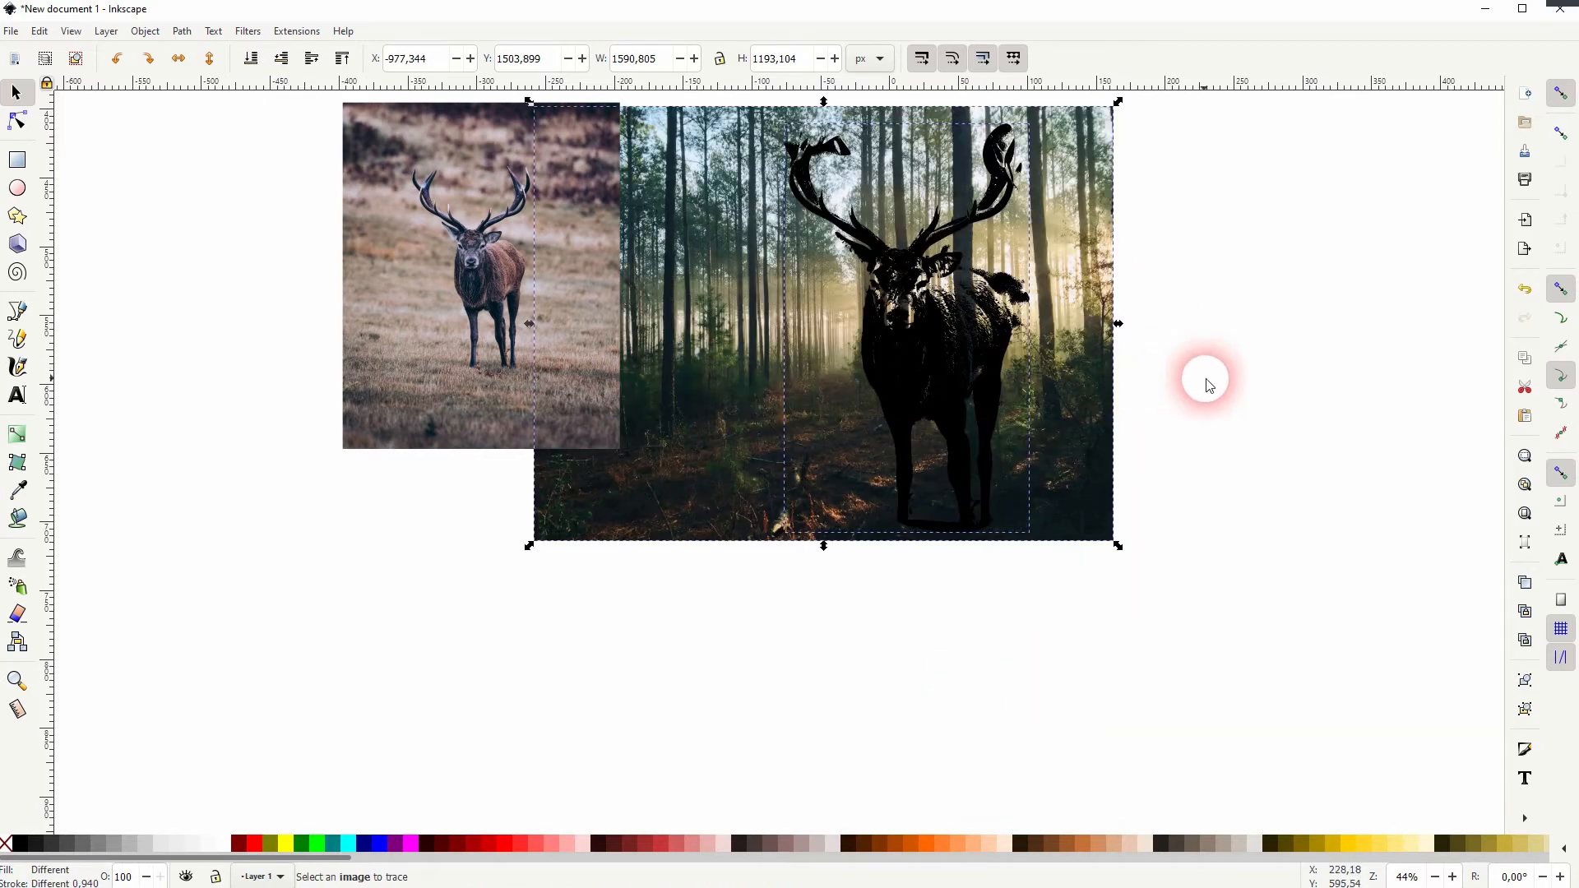
click(1208, 386)
click(1084, 362)
drag(1119, 546, 1192, 588)
drag(1118, 420, 950, 427)
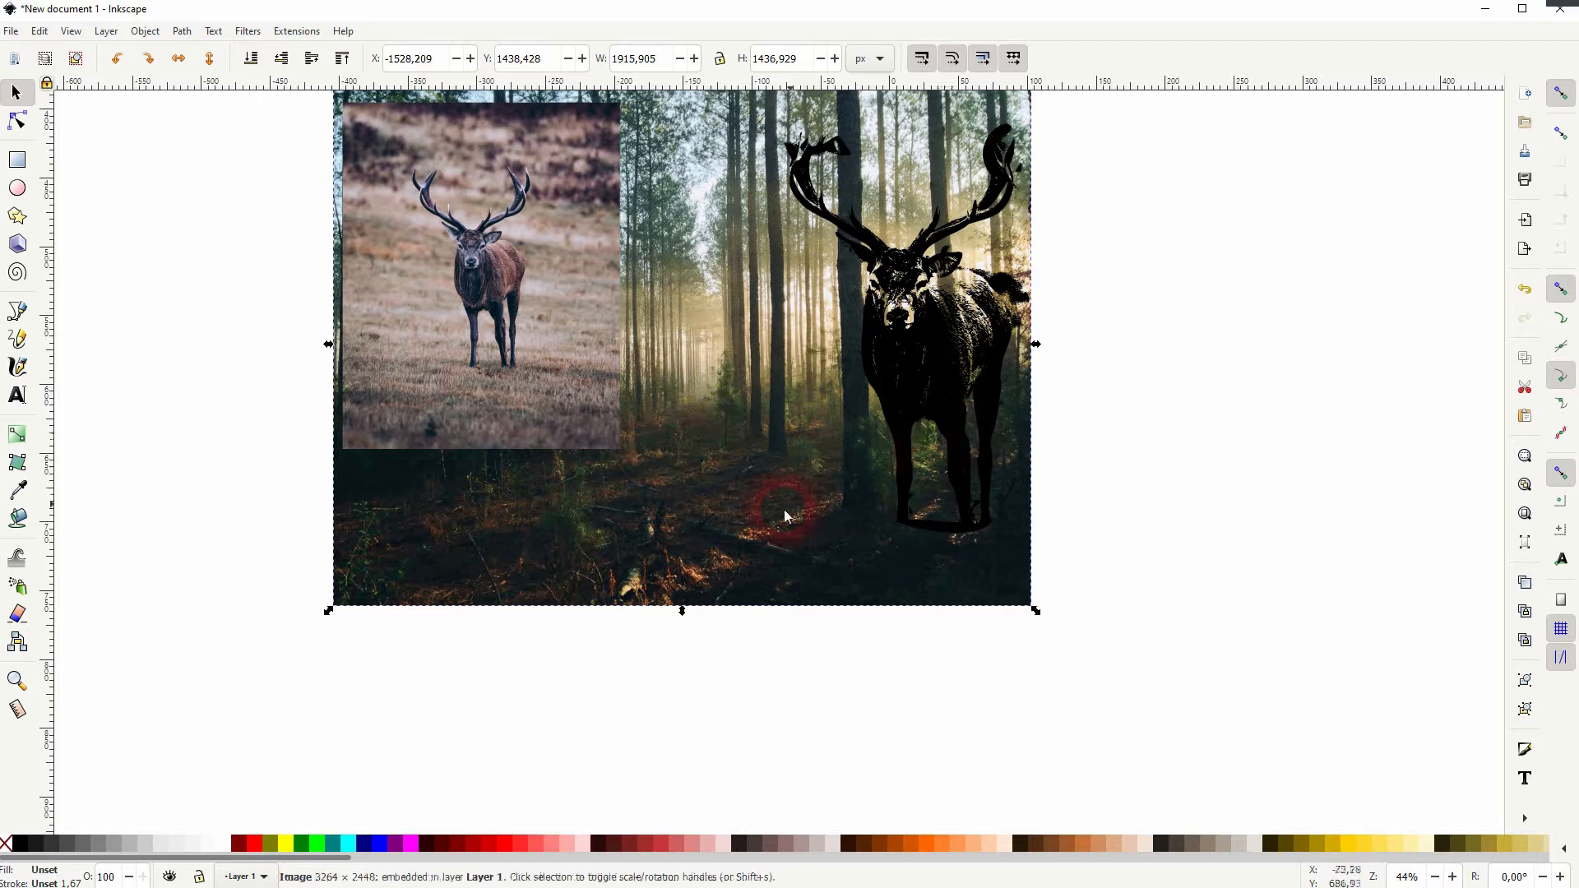
- Move the original deer photo clear of the forest photo, off to its left
click(535, 299)
drag(536, 300, 123, 401)
scroll(477, 473, down, 1)
- Select the enlarged forest photo together with the deer silhouette and clip the photo to the silhouette's shape
drag(321, 607, 970, 139)
right_click(566, 248)
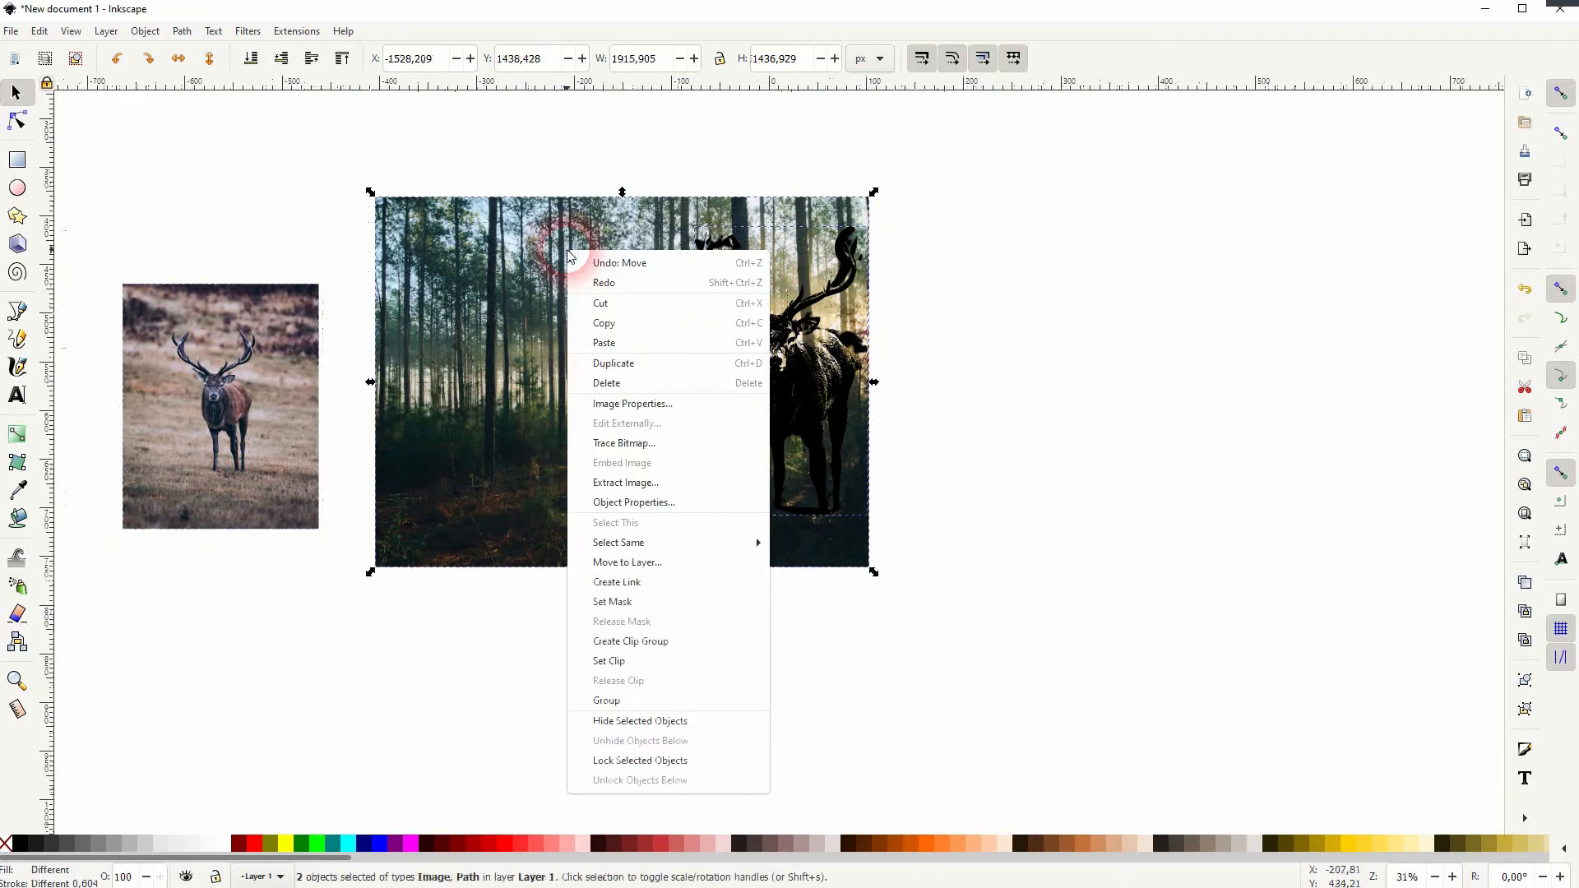
click(662, 658)
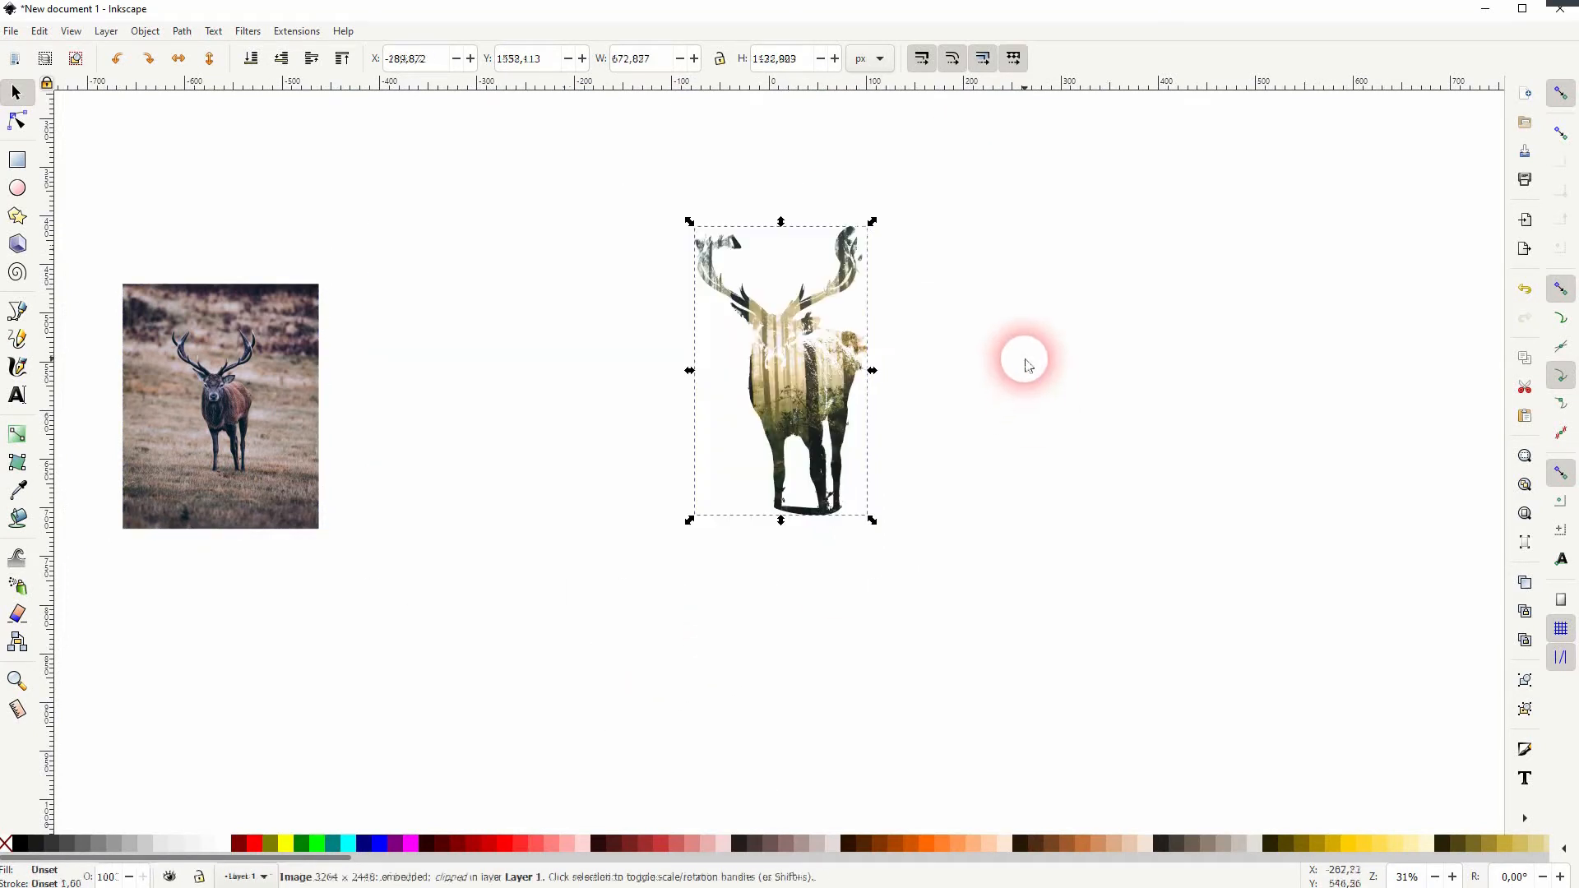
click(1003, 399)
- Move the original deer photo close beside the forest-filled deer for comparison
drag(271, 441, 603, 425)
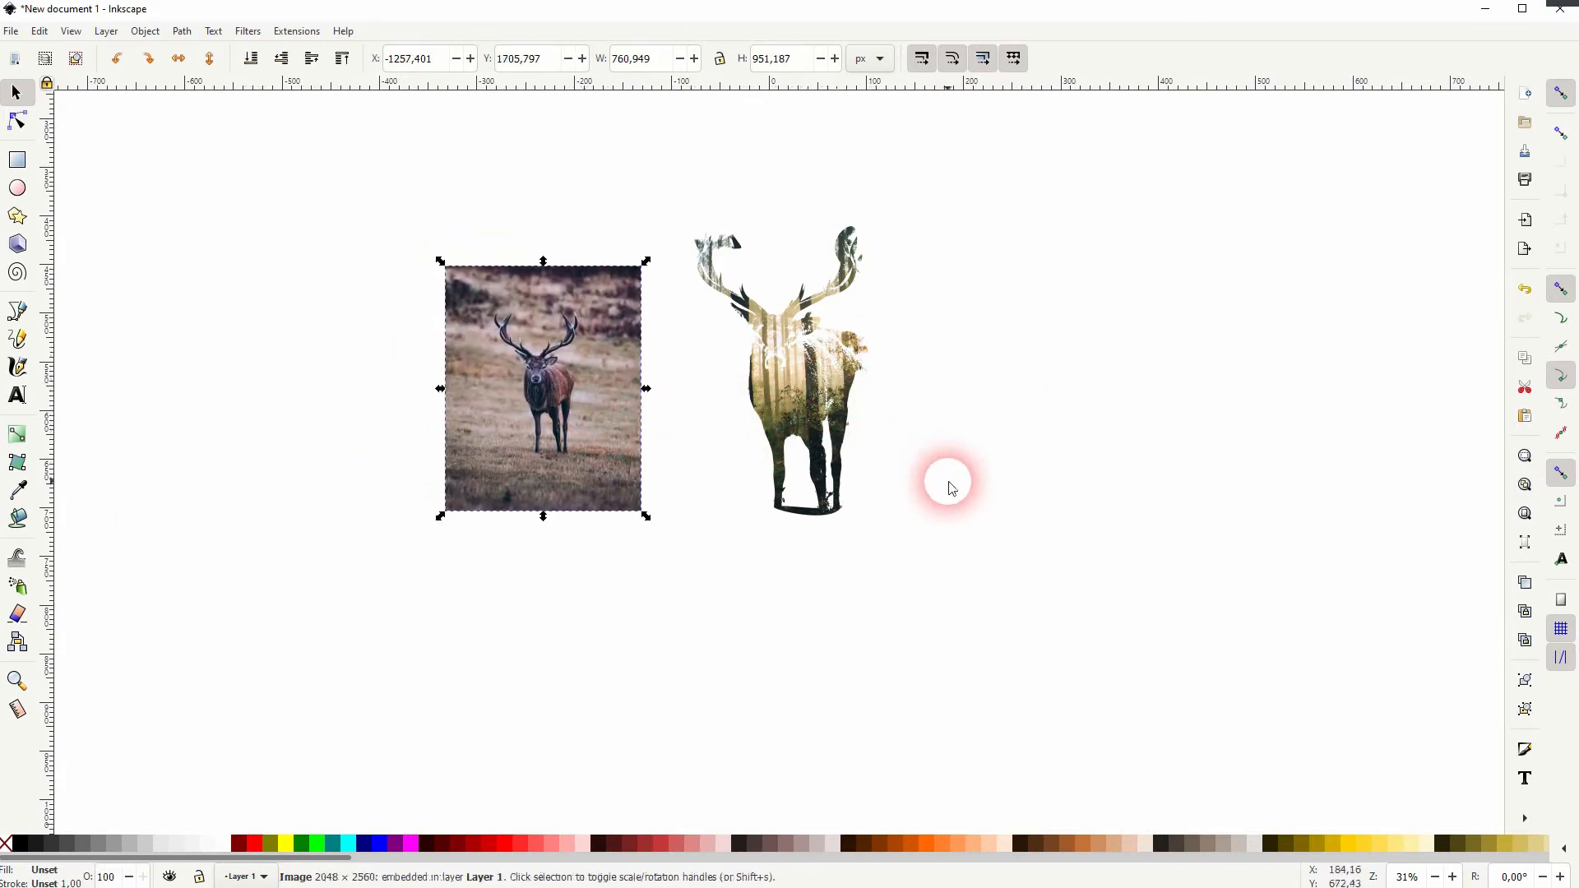
click(894, 495)
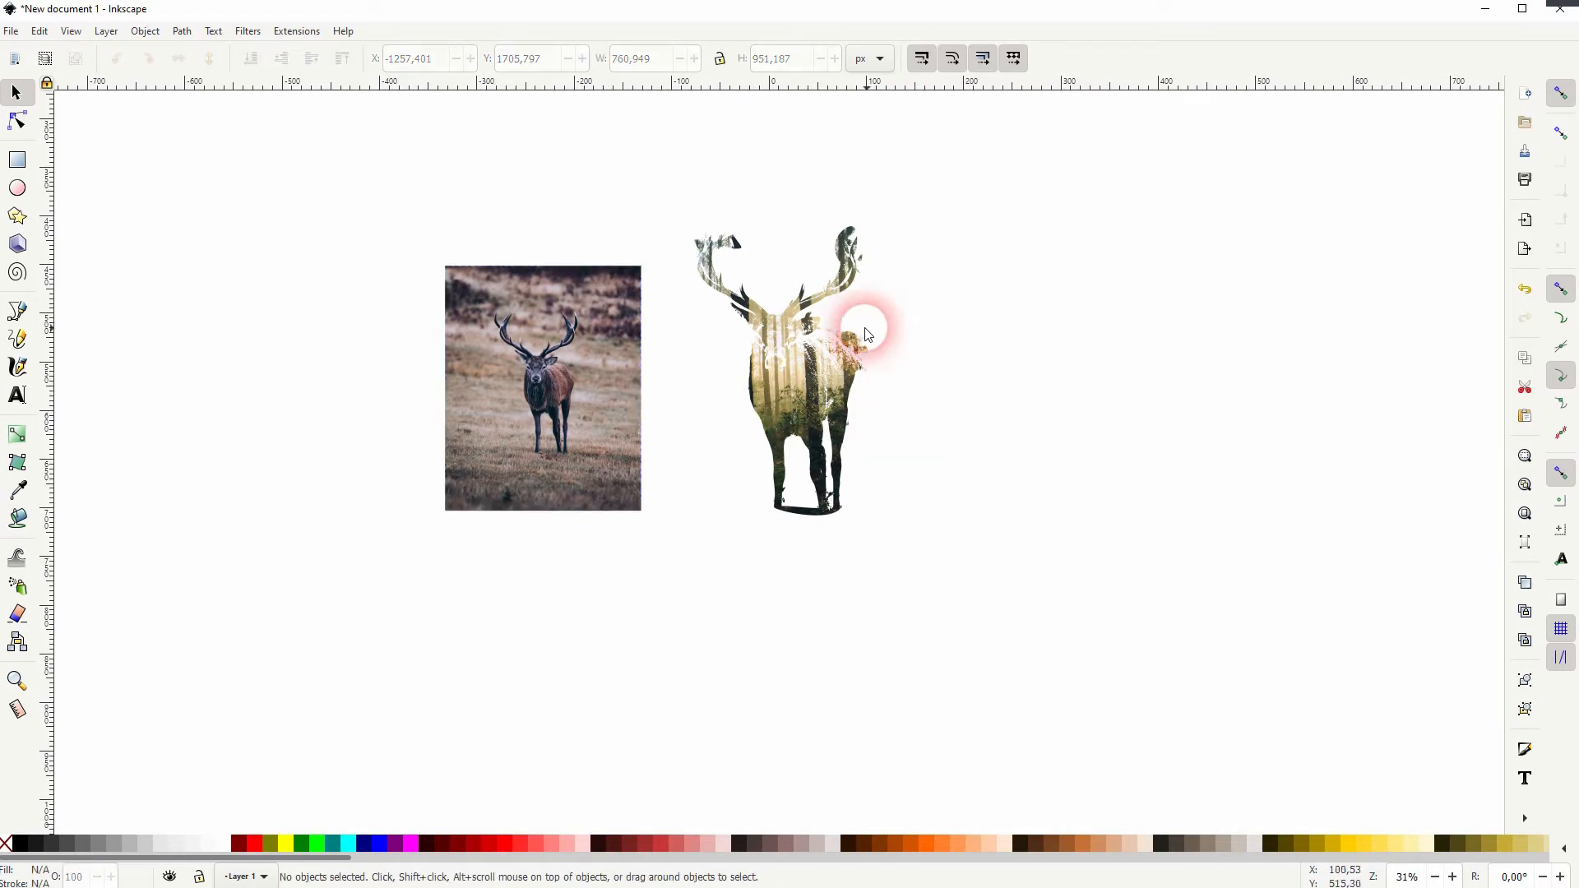
click(781, 553)
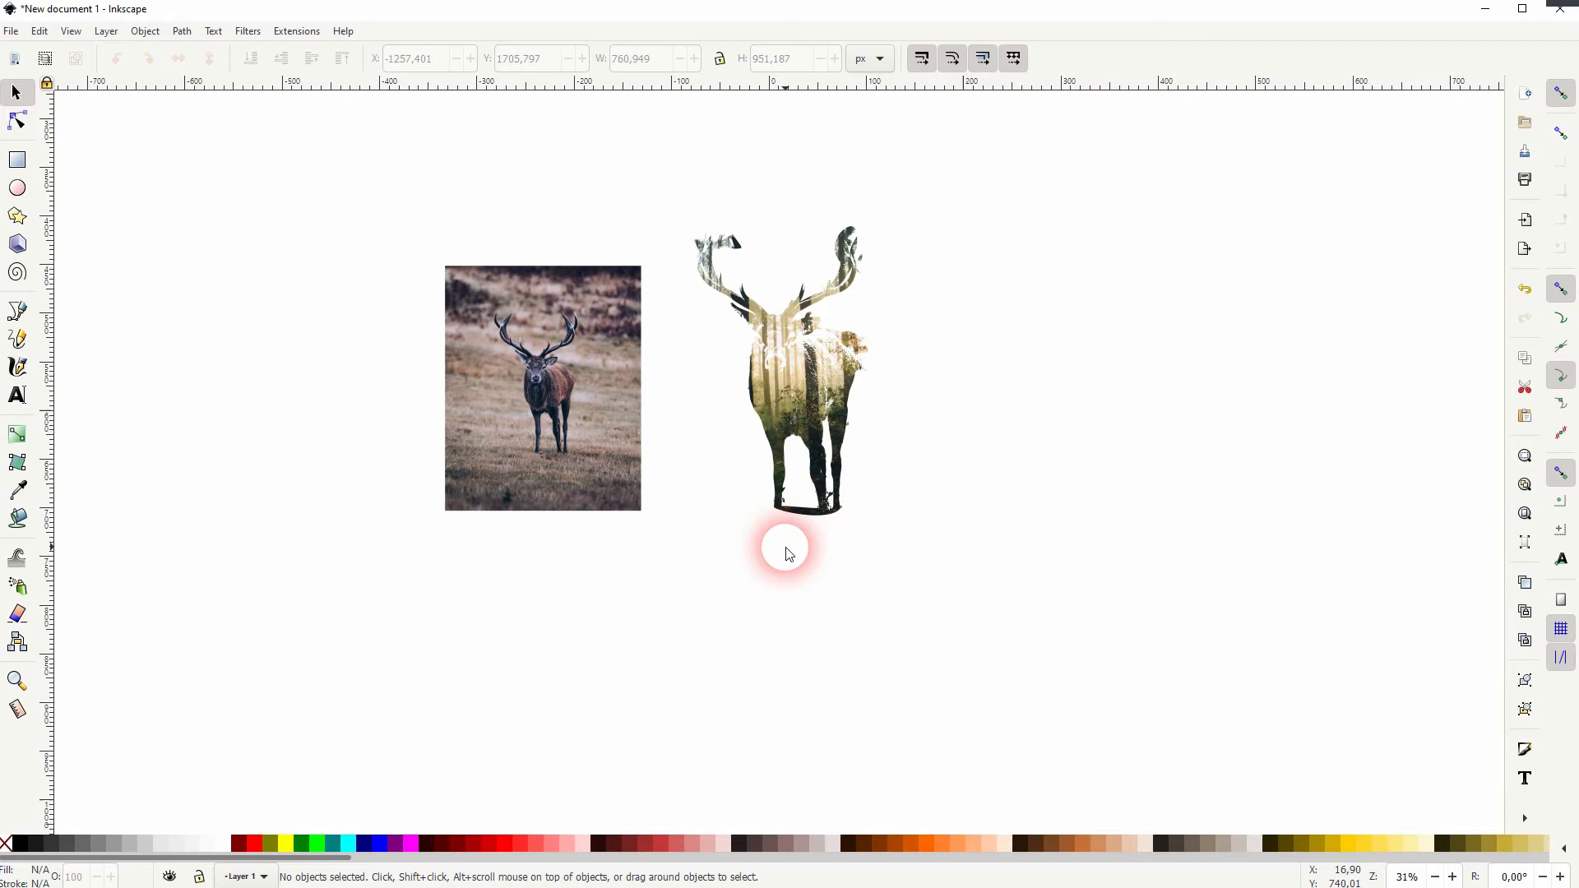
- Draw a closed five-point path with the Pen tool around the leftover ground between the deer's two left-hand legs
scroll(788, 530, up, 3)
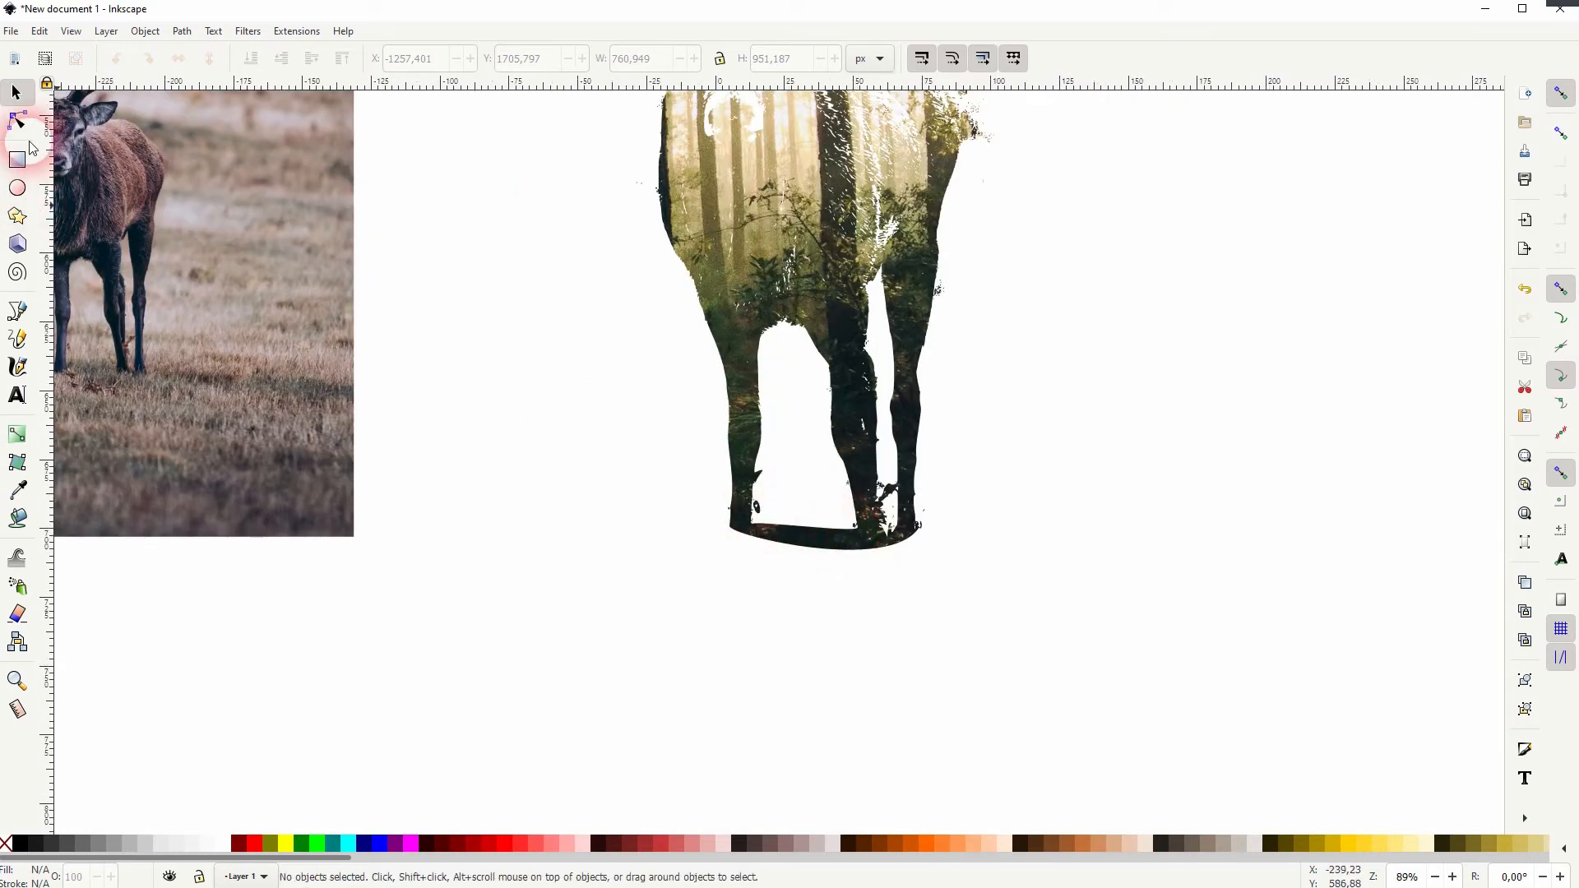
click(17, 312)
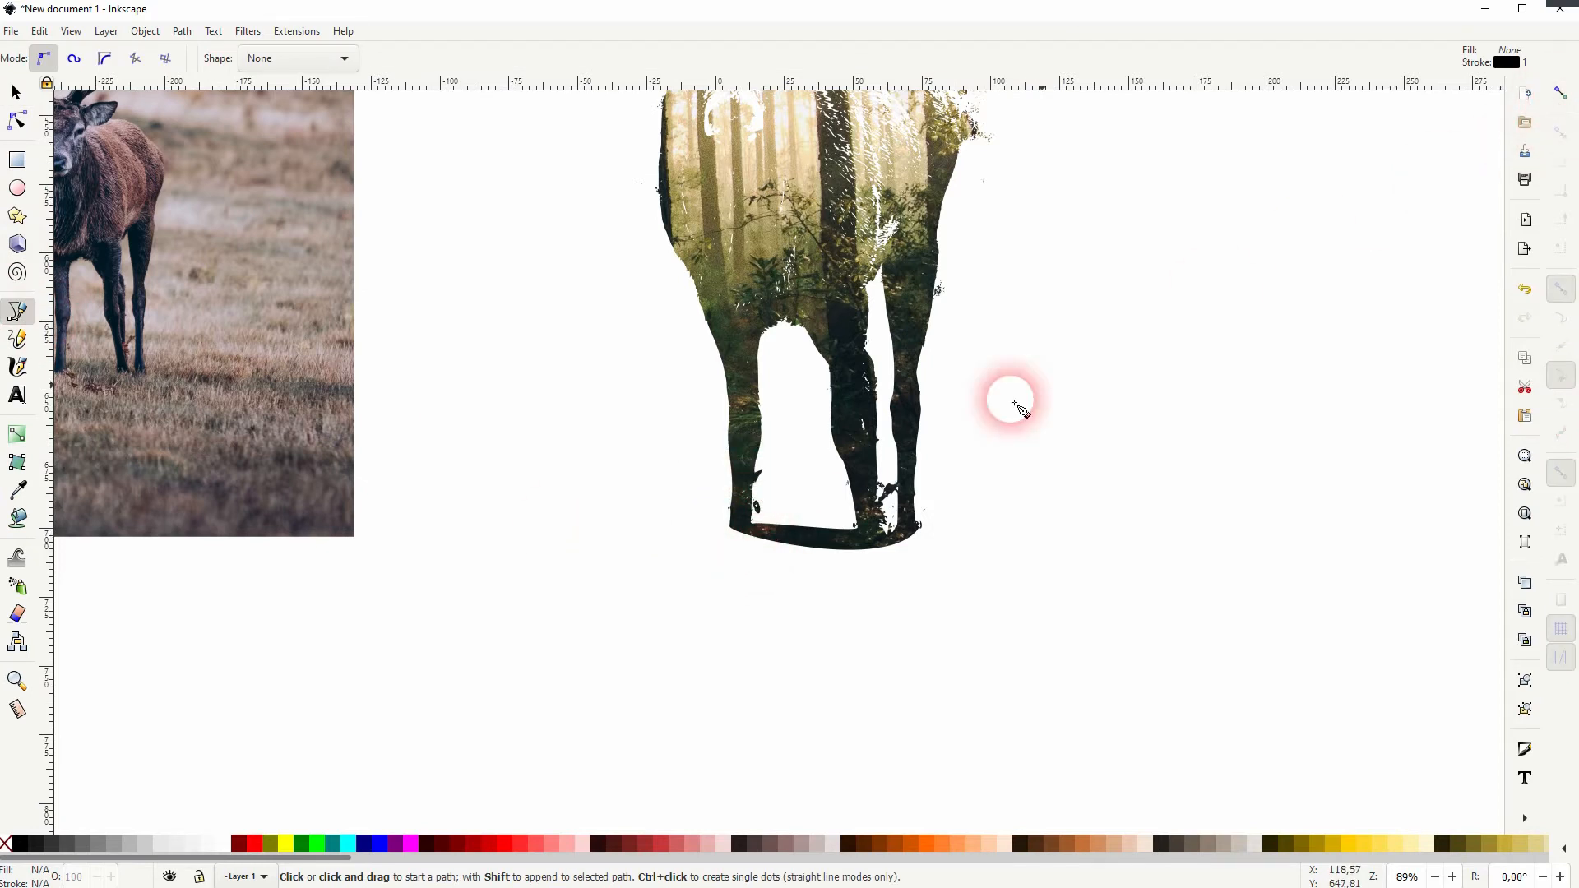
scroll(745, 469, up, 3)
click(763, 447)
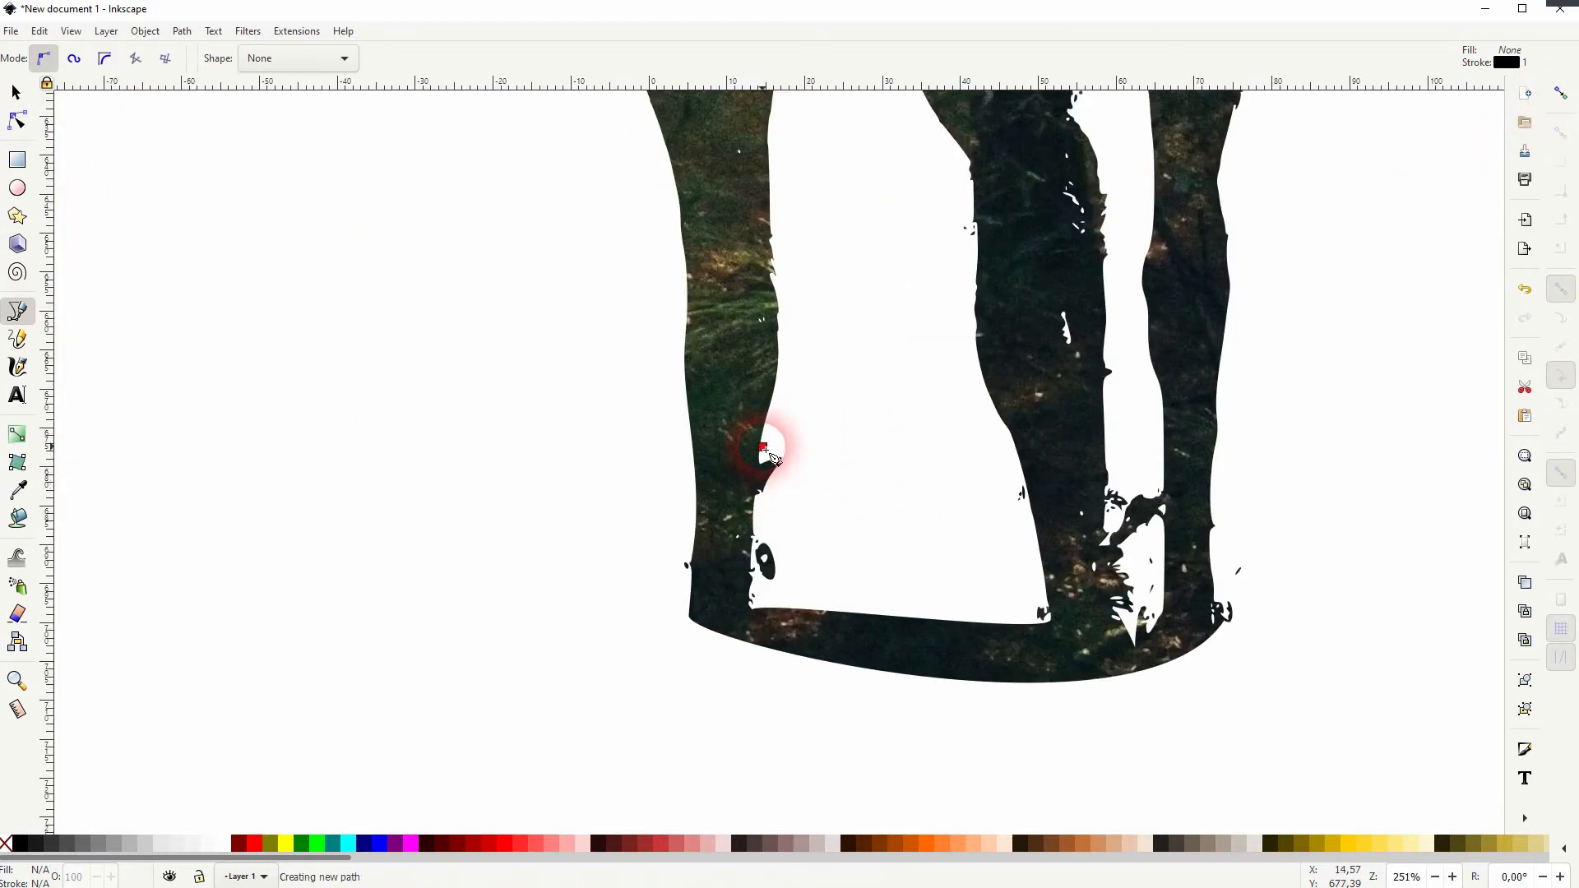
click(742, 701)
click(1089, 778)
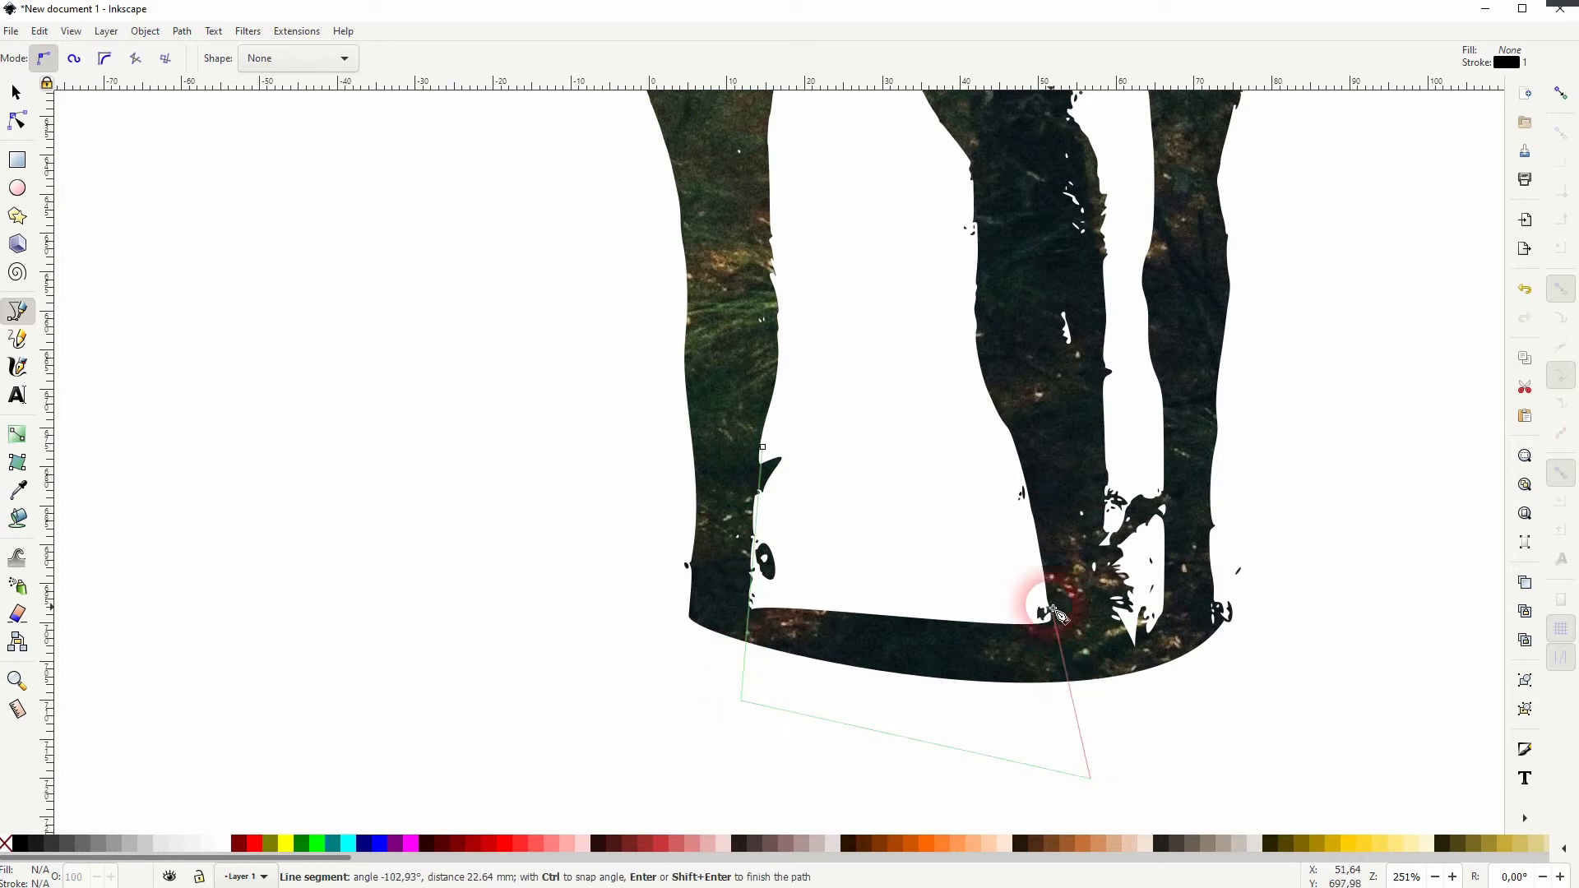
click(1040, 561)
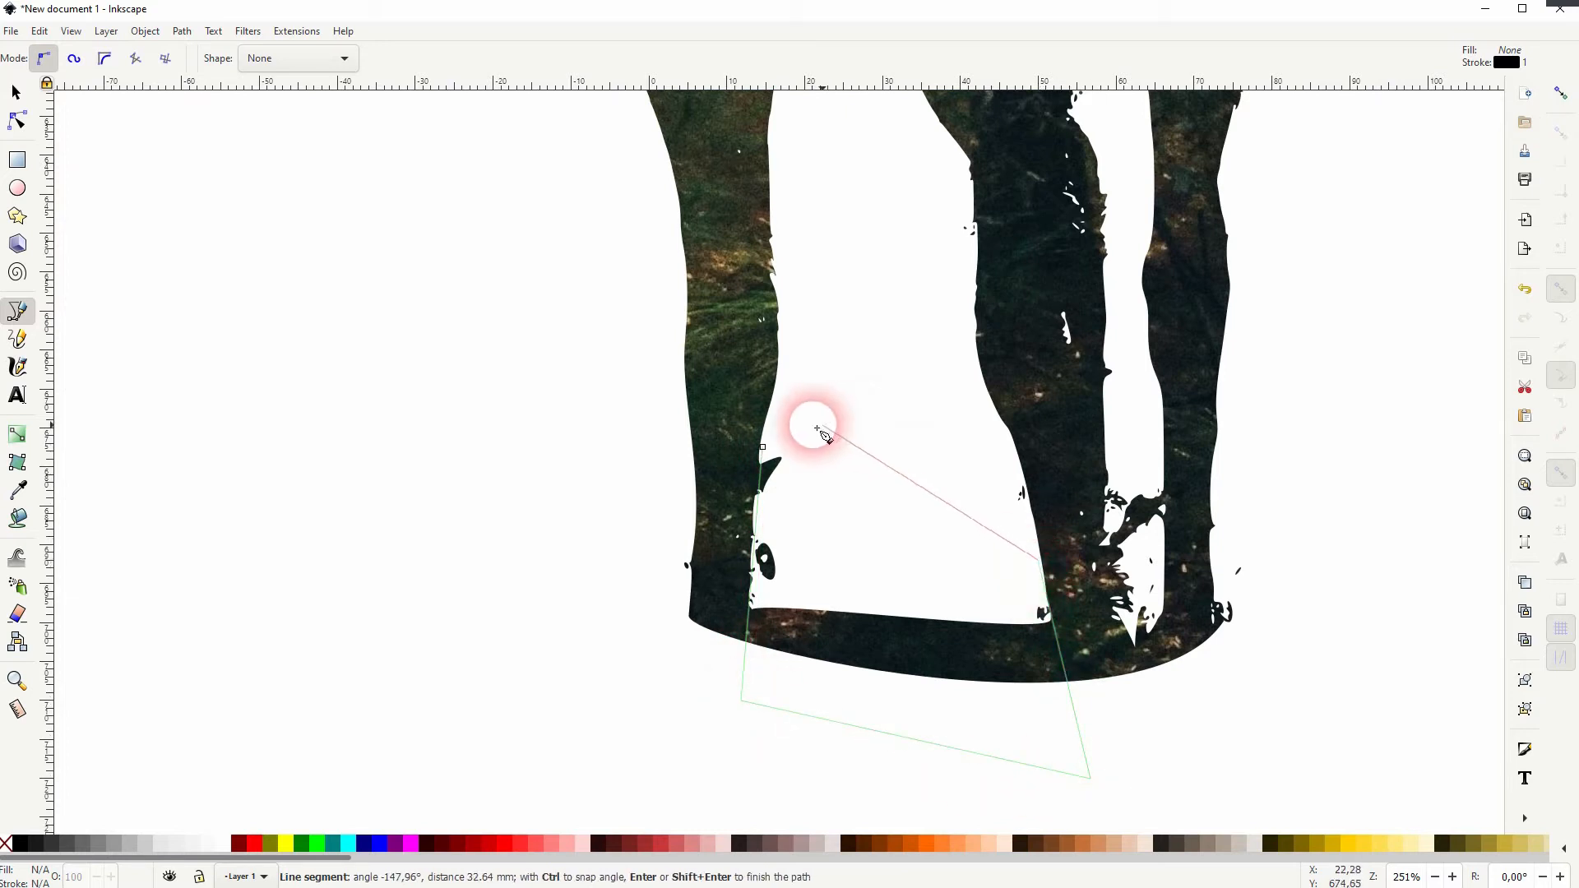
click(838, 419)
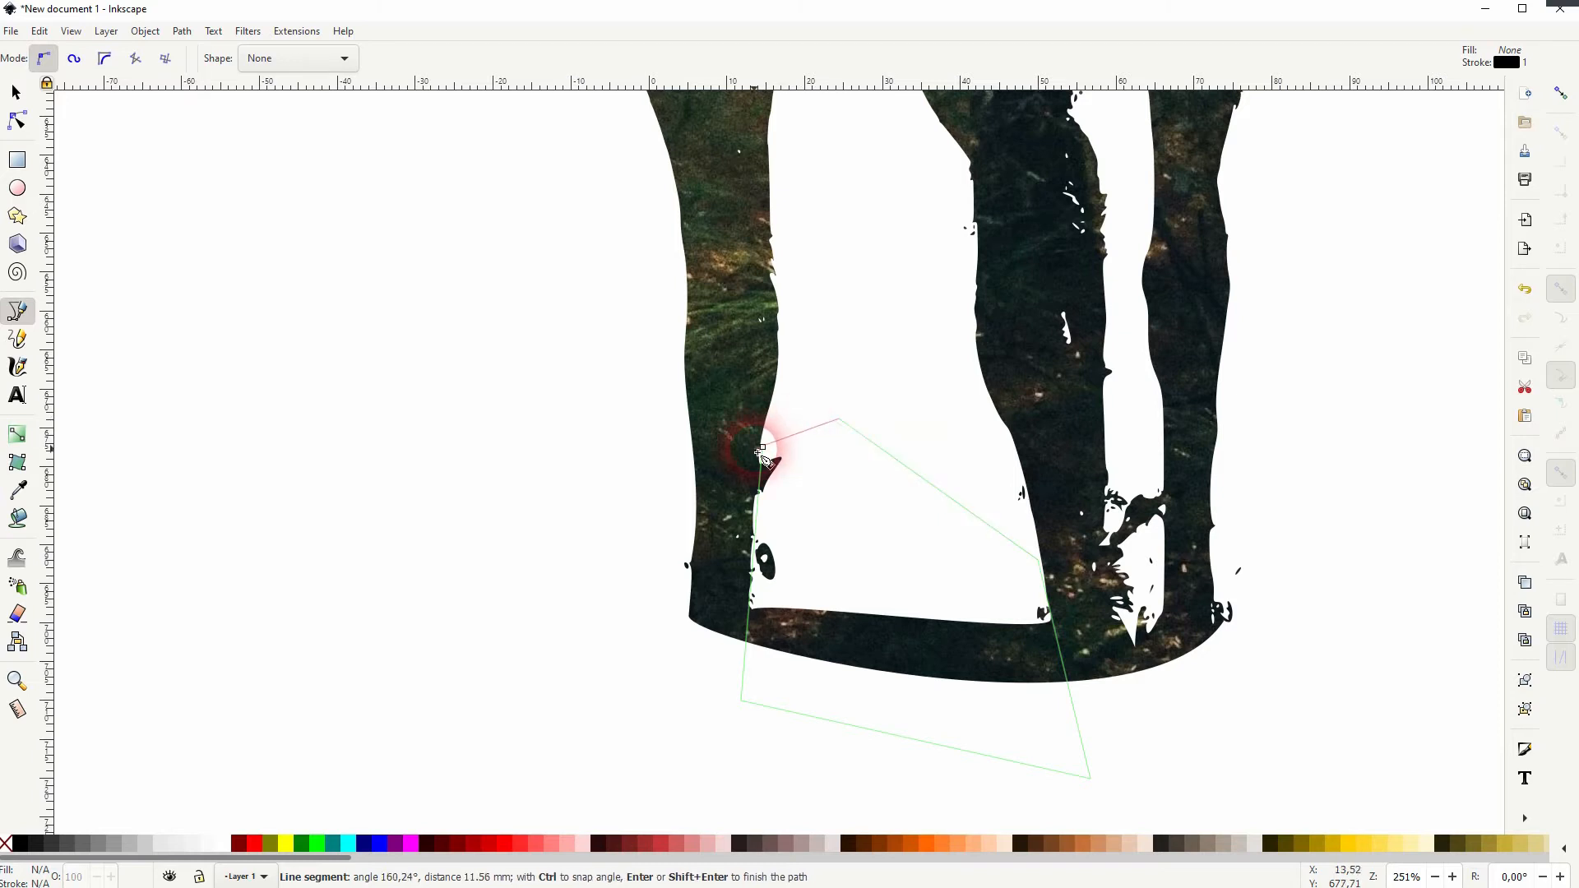
click(762, 446)
- Fill the new path between the legs with Maroon (#800000) and remove its stroke
click(25, 93)
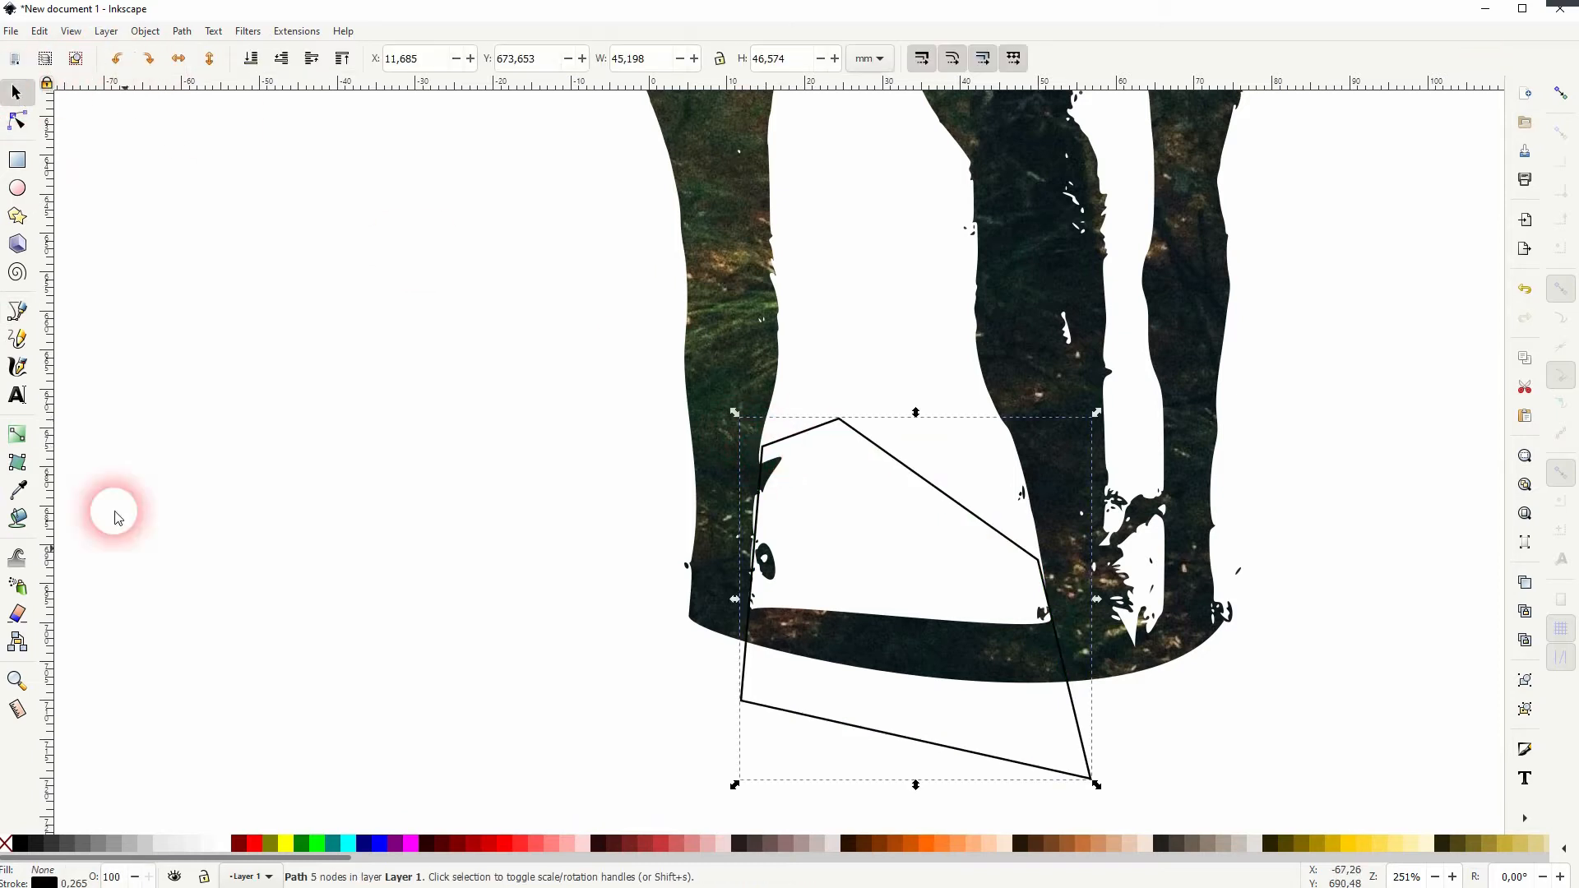
shift+click(241, 844)
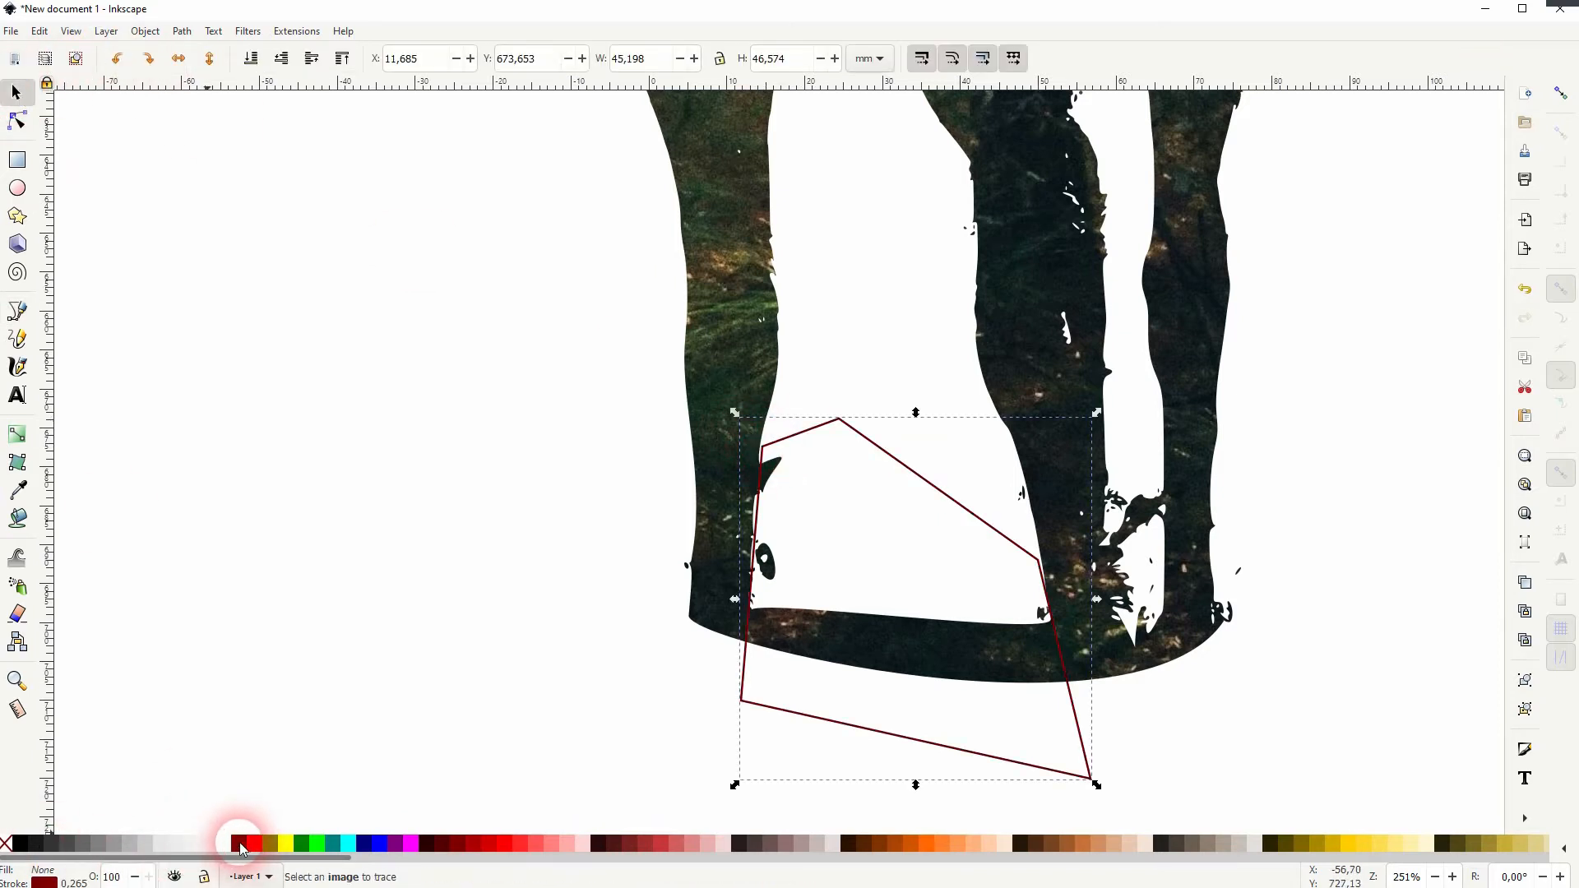
shift+click(6, 843)
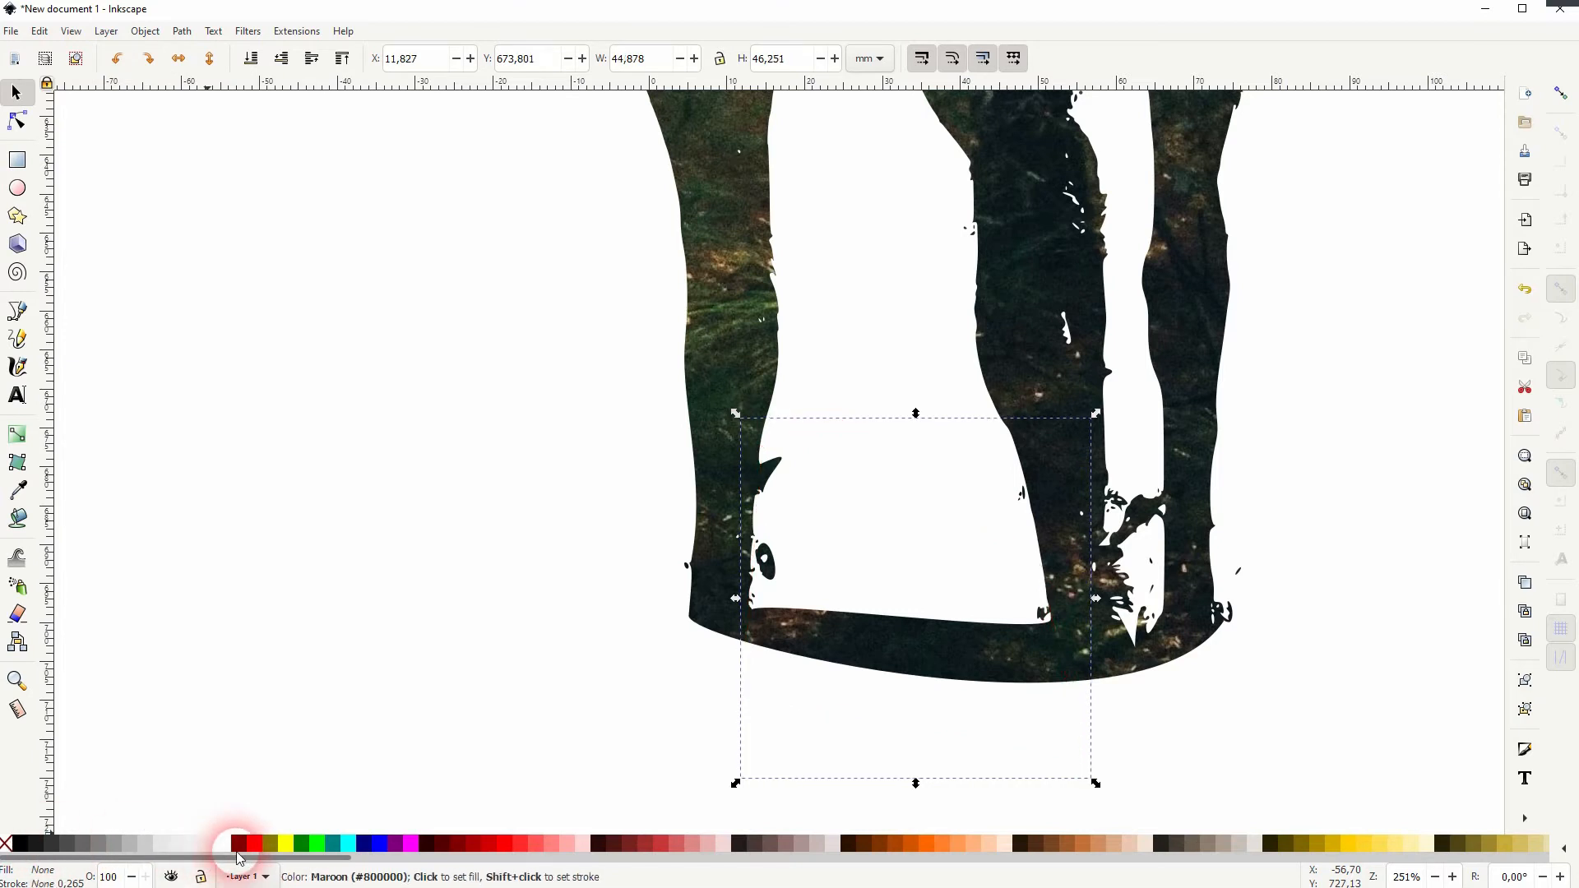
click(241, 844)
click(1195, 336)
scroll(1194, 332, down, 2)
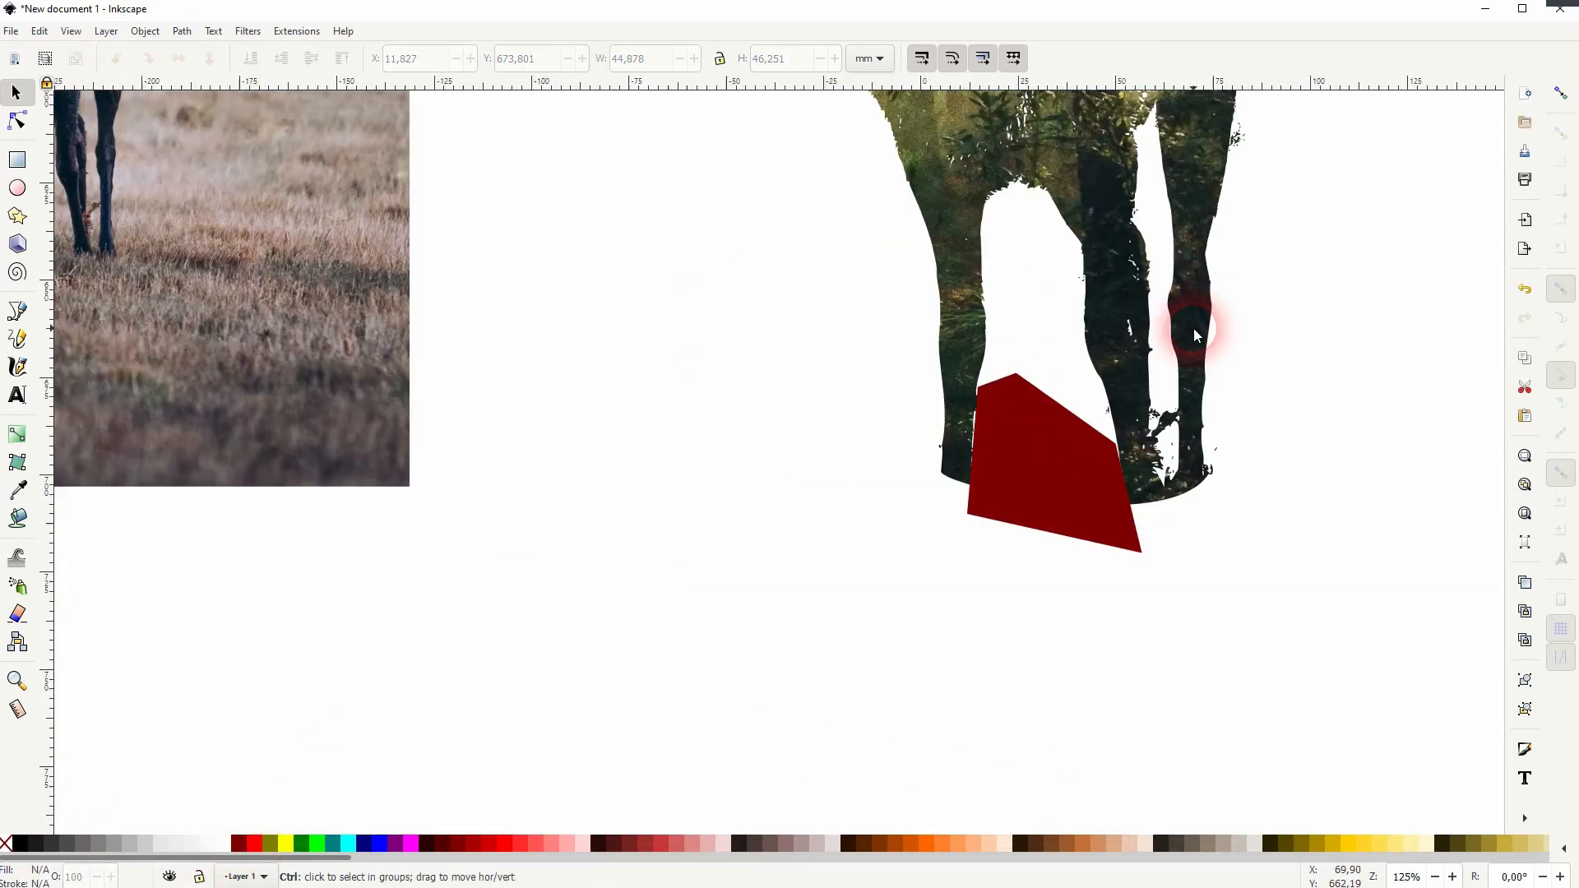
drag(1317, 285, 950, 474)
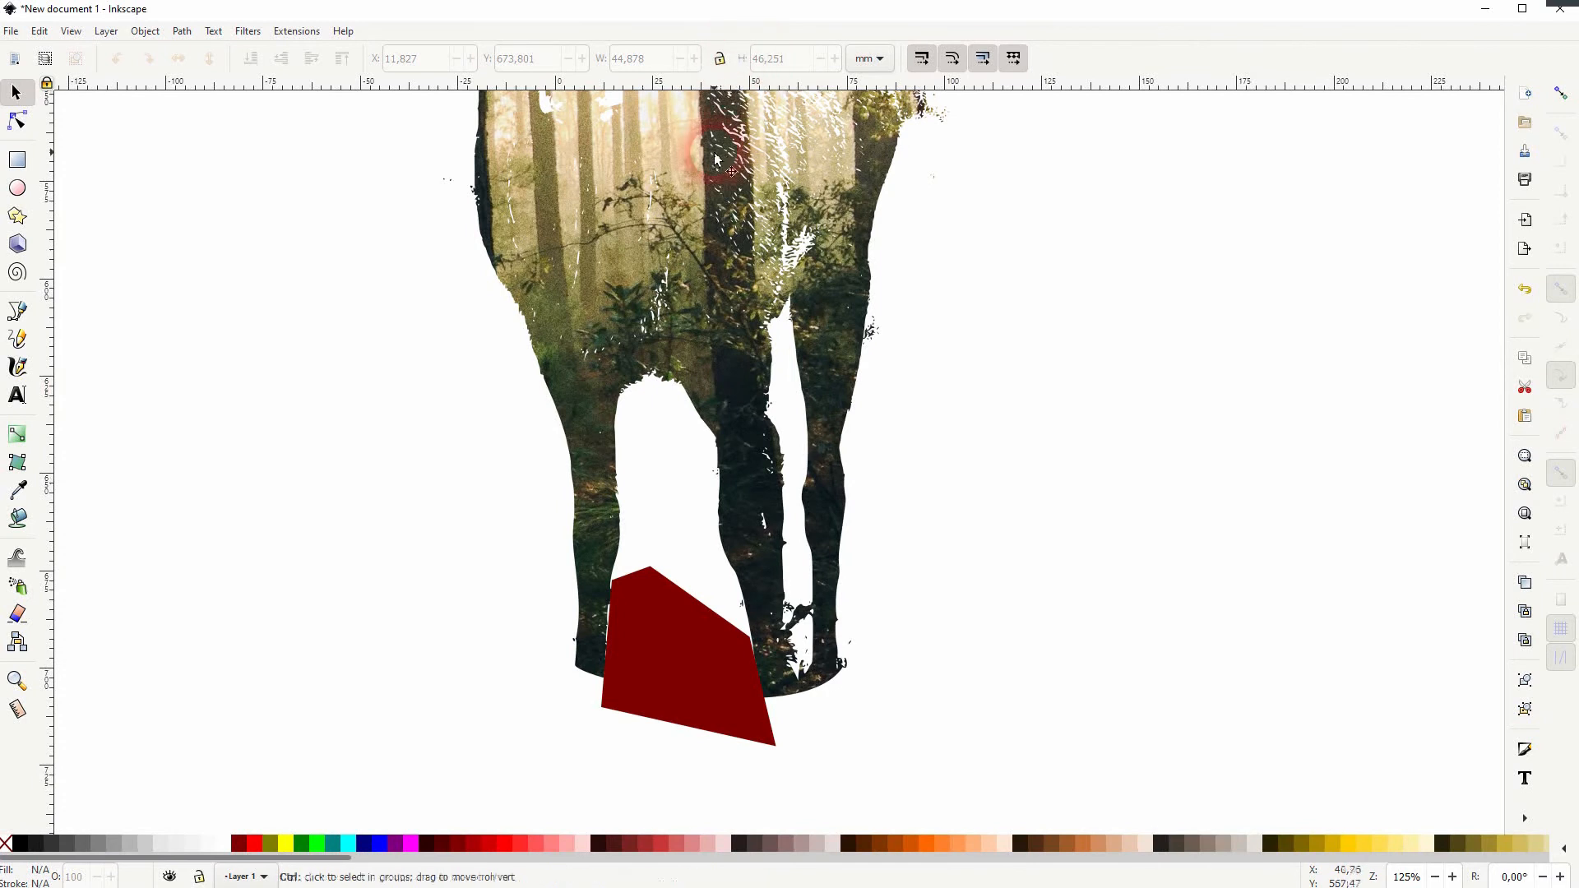
- Release the clip on the forest-filled deer
scroll(662, 241, down, 3)
drag(662, 241, 716, 488)
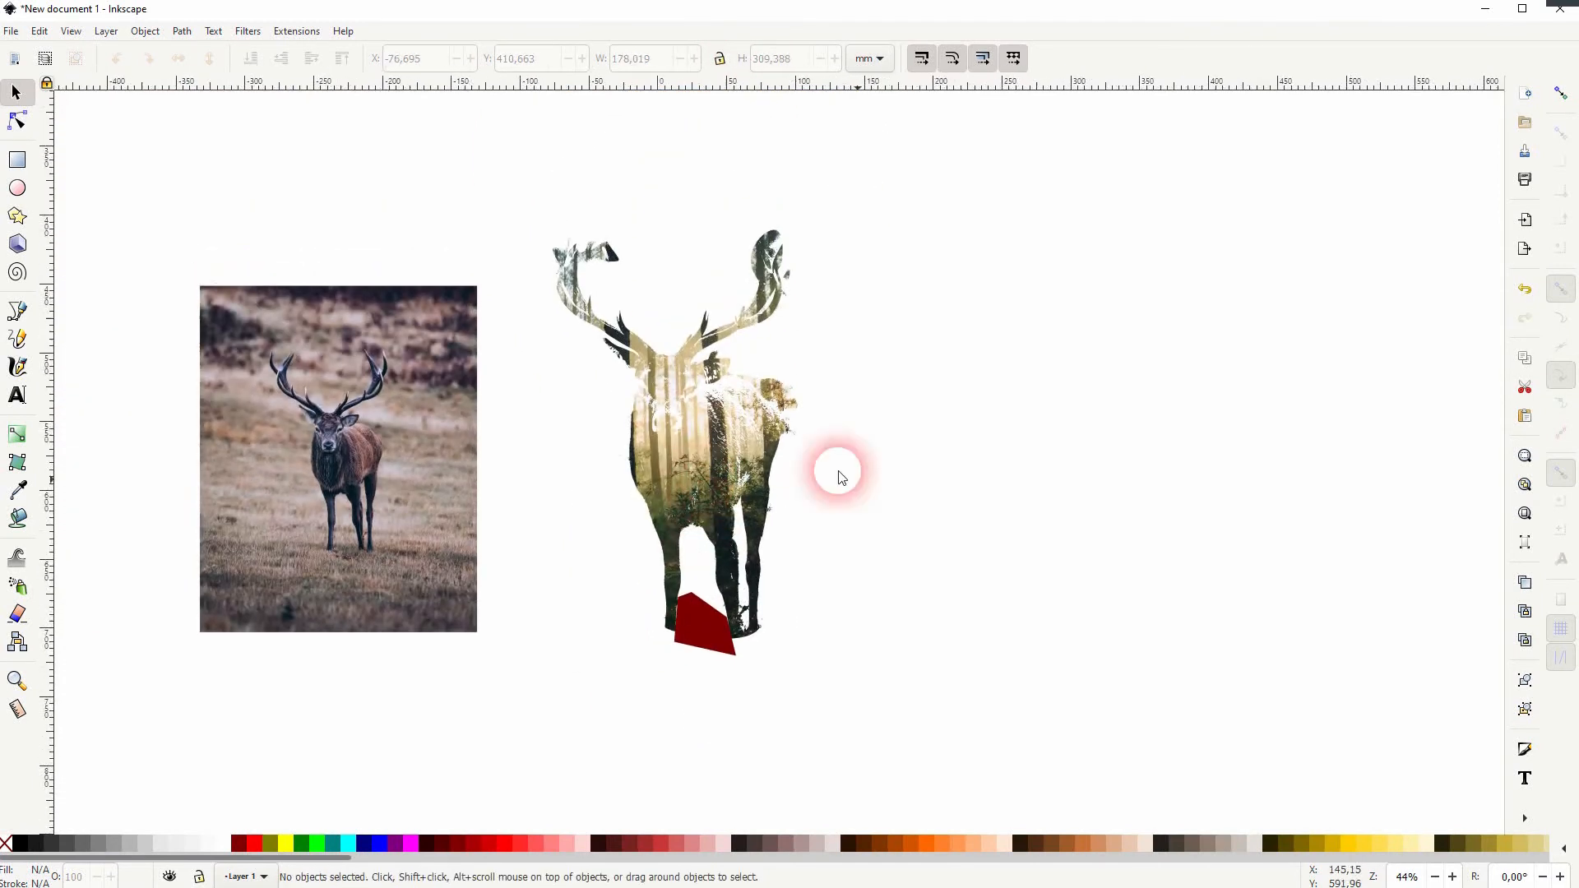
click(665, 418)
right_click(667, 422)
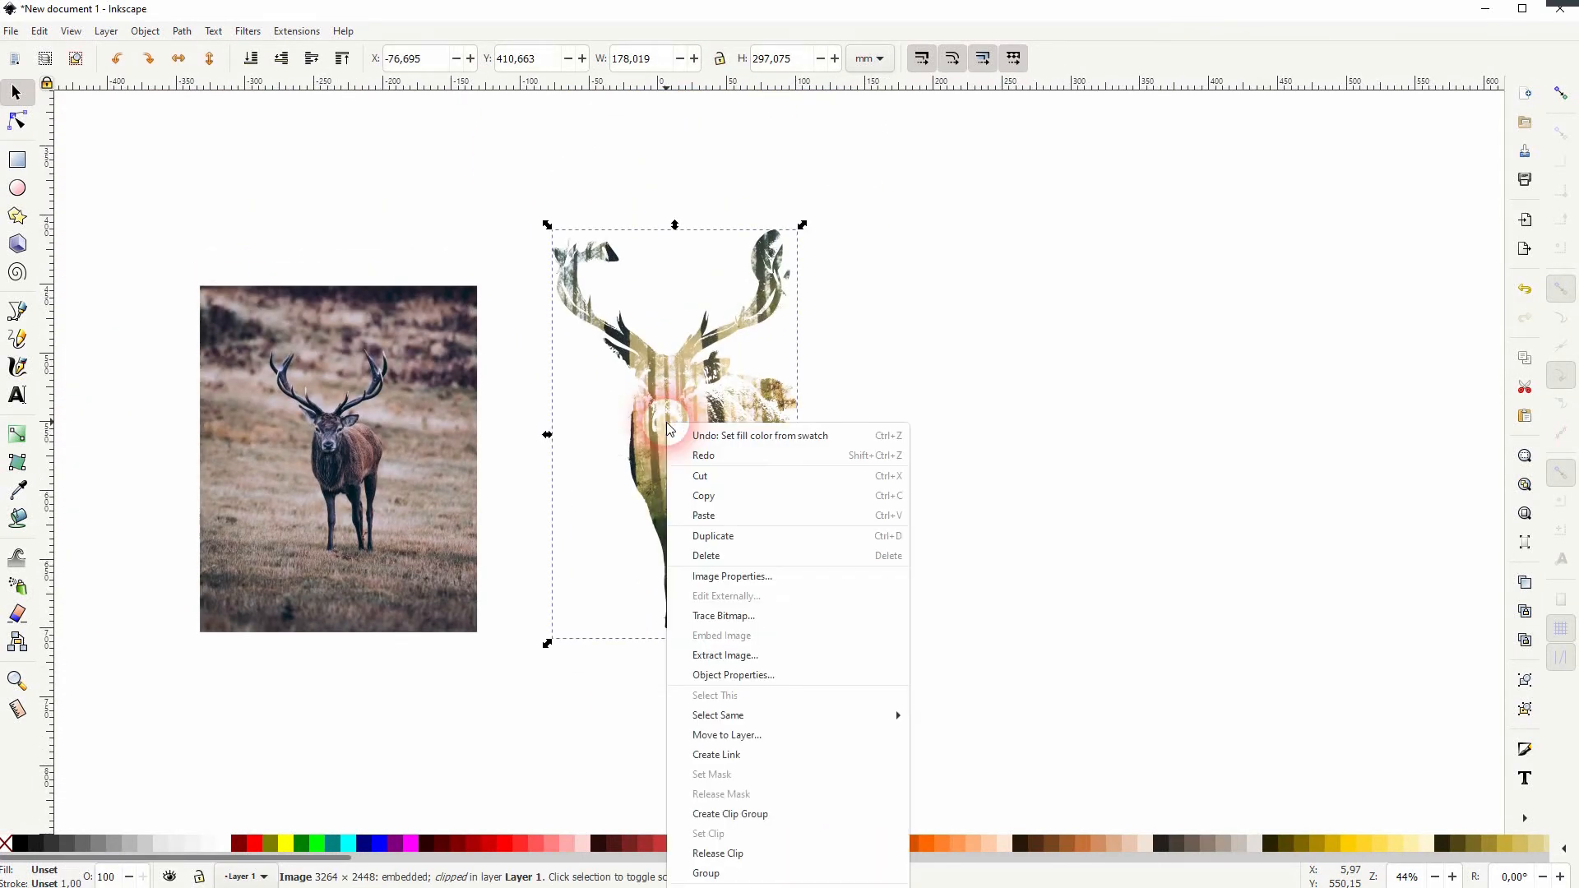
click(768, 853)
click(1038, 563)
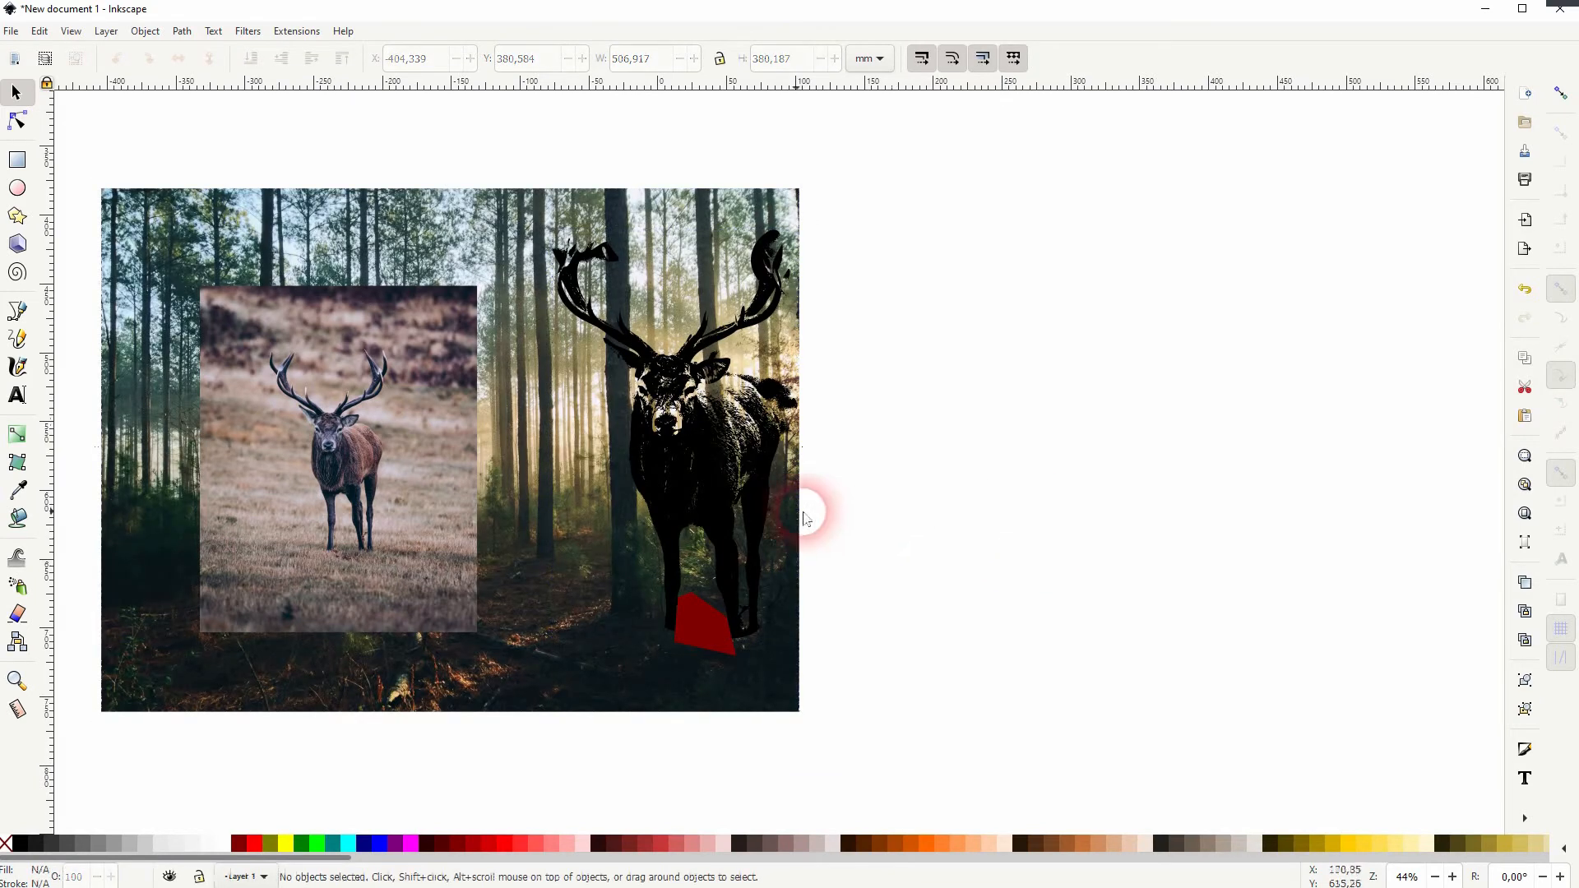
- Subtract the maroon shape between the legs from the black deer silhouette with a path Difference
click(664, 477)
shift+click(697, 623)
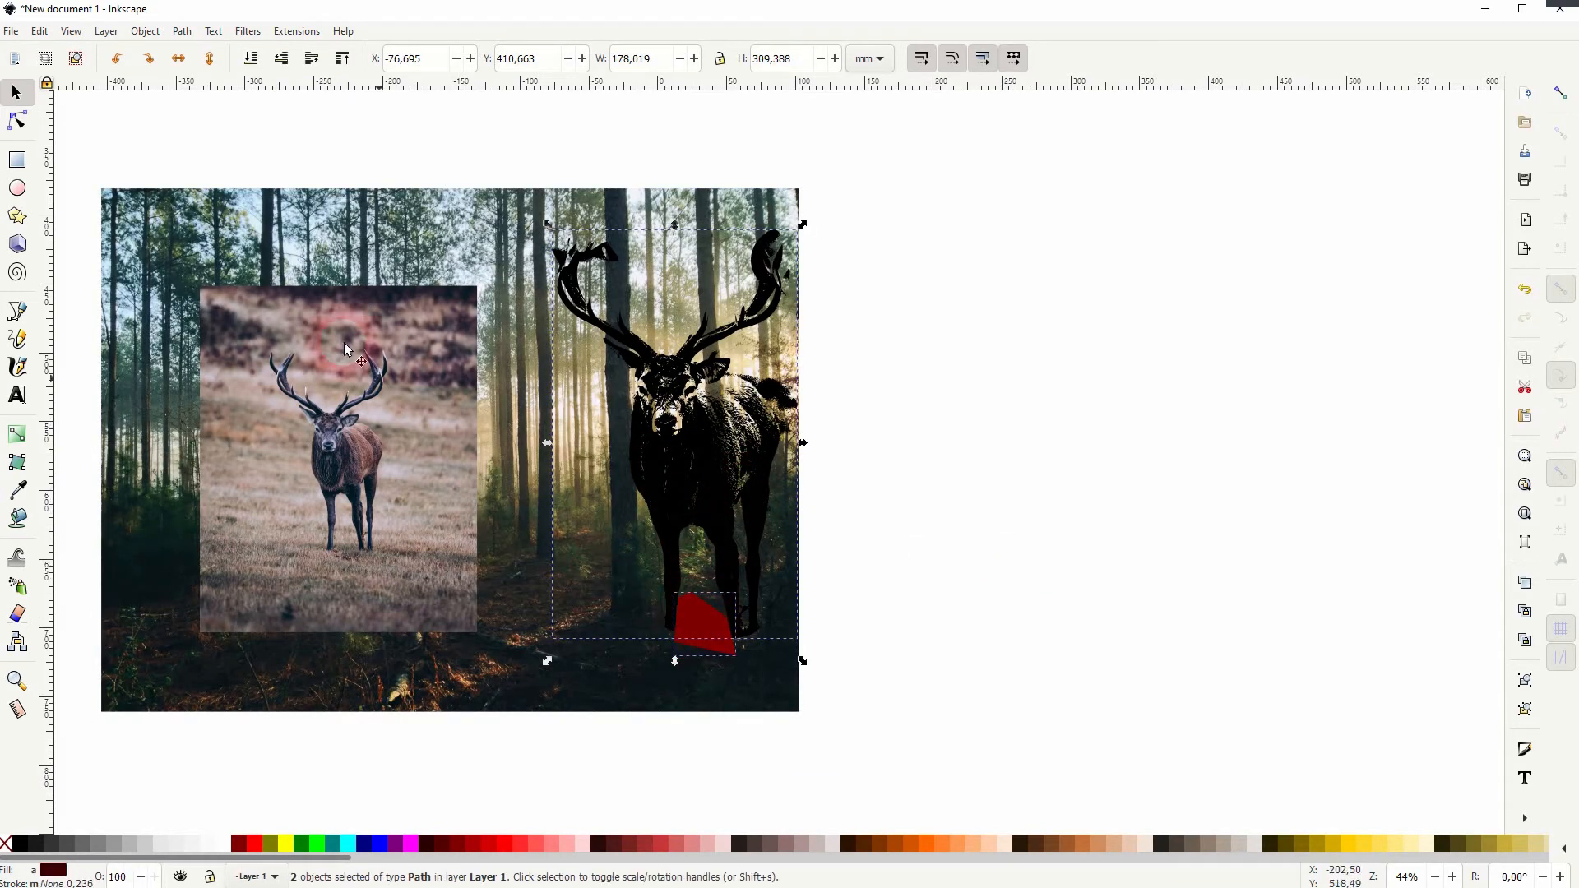
click(181, 31)
click(218, 130)
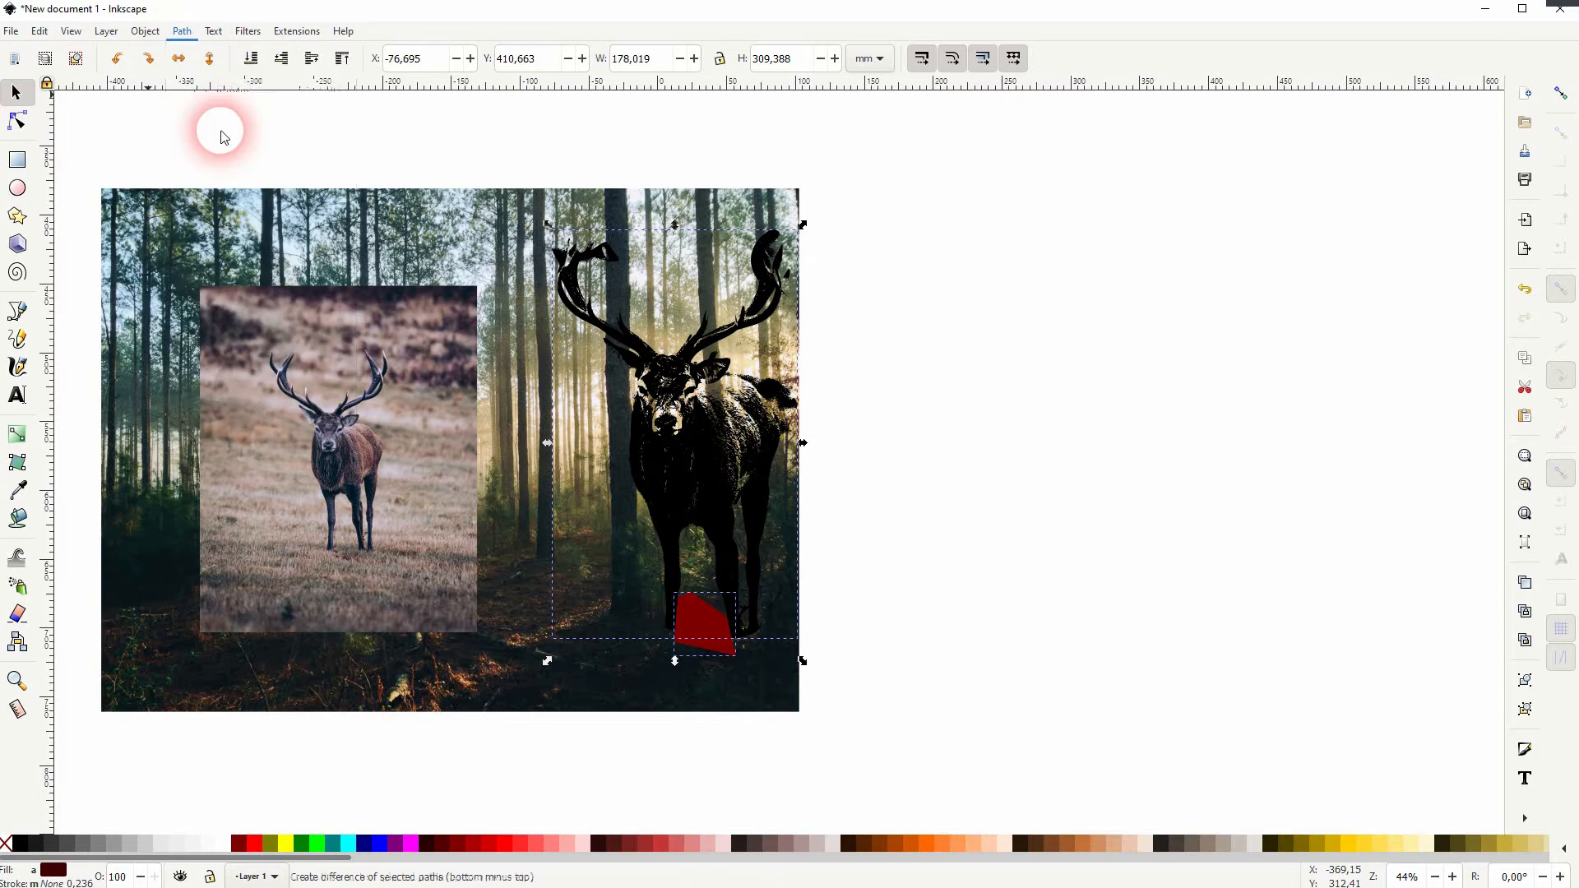
click(957, 481)
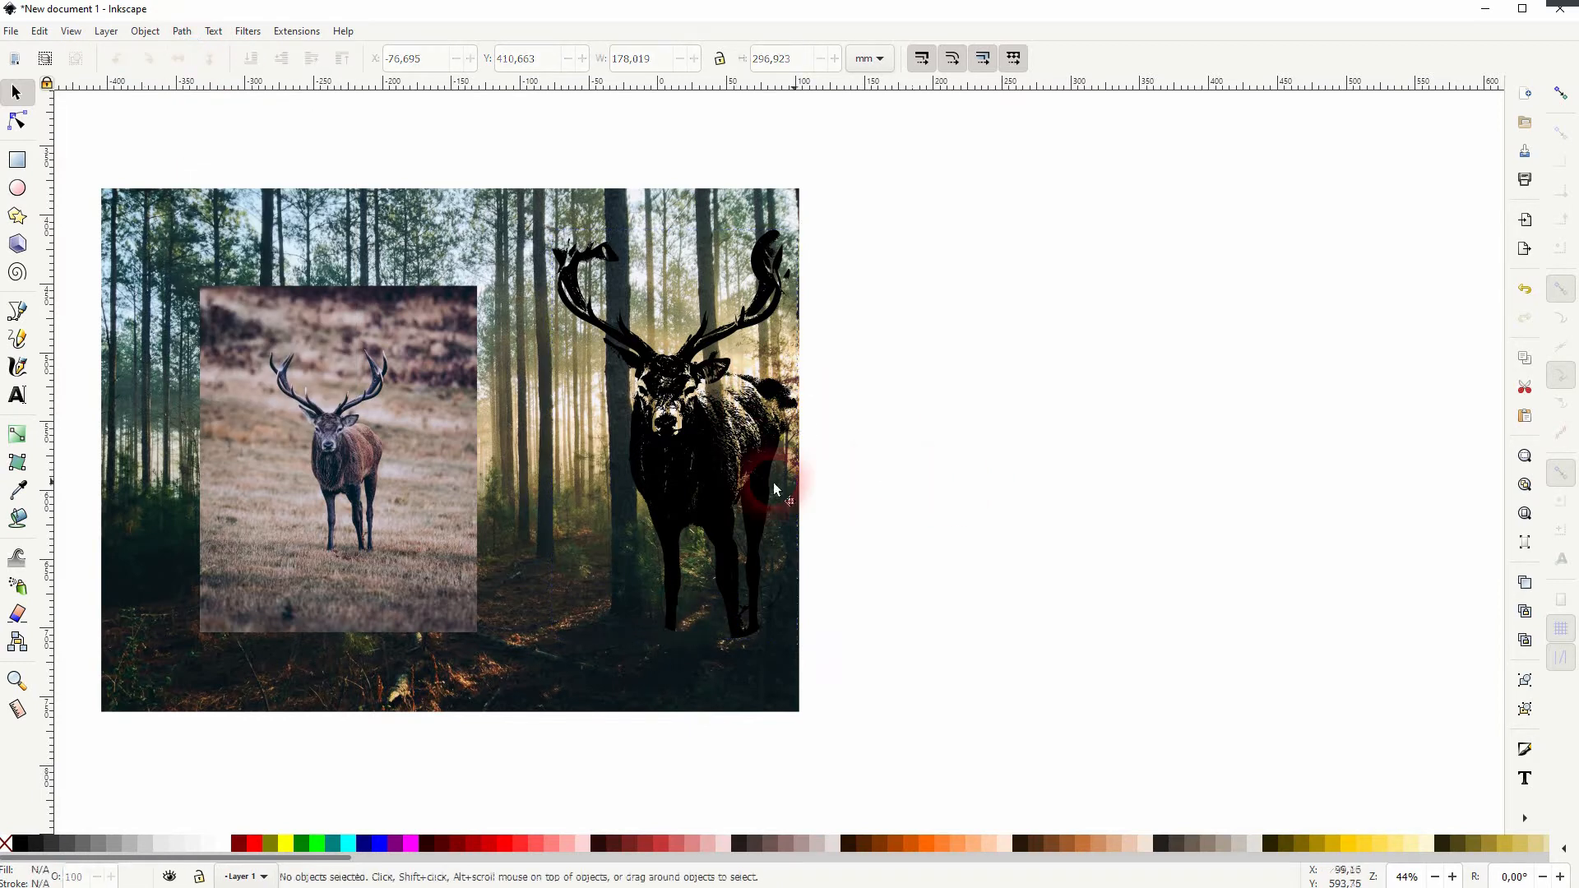
- Move the original deer photo clear of the forest photo and clip the forest photo to the trimmed deer silhouette
drag(336, 453, 1200, 465)
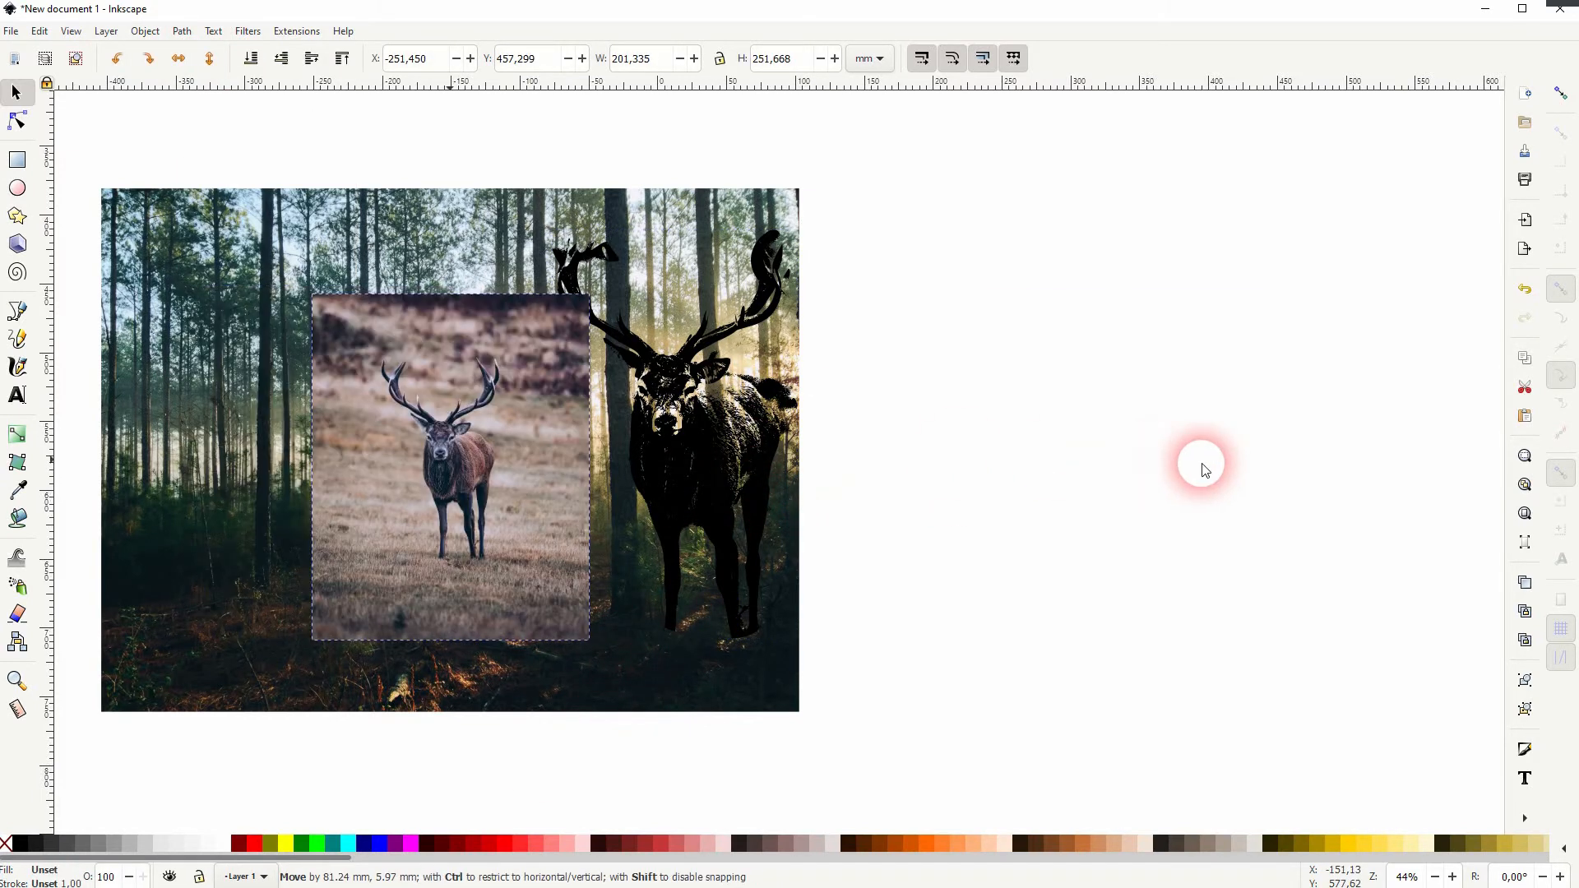
scroll(761, 418, down, 1)
drag(212, 683, 892, 165)
right_click(474, 302)
click(543, 706)
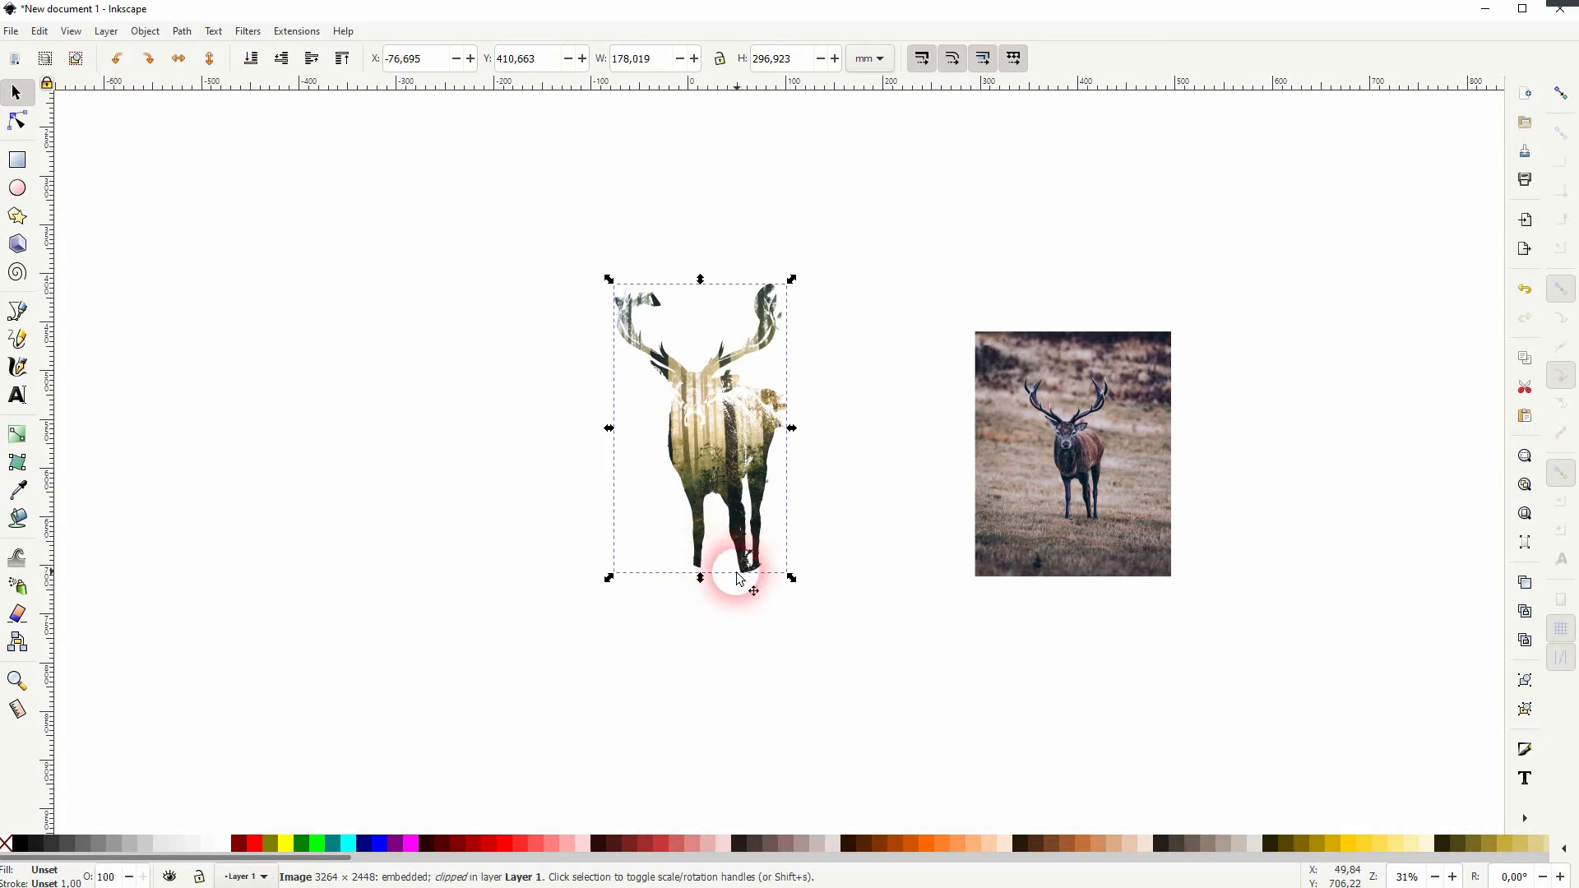
click(870, 529)
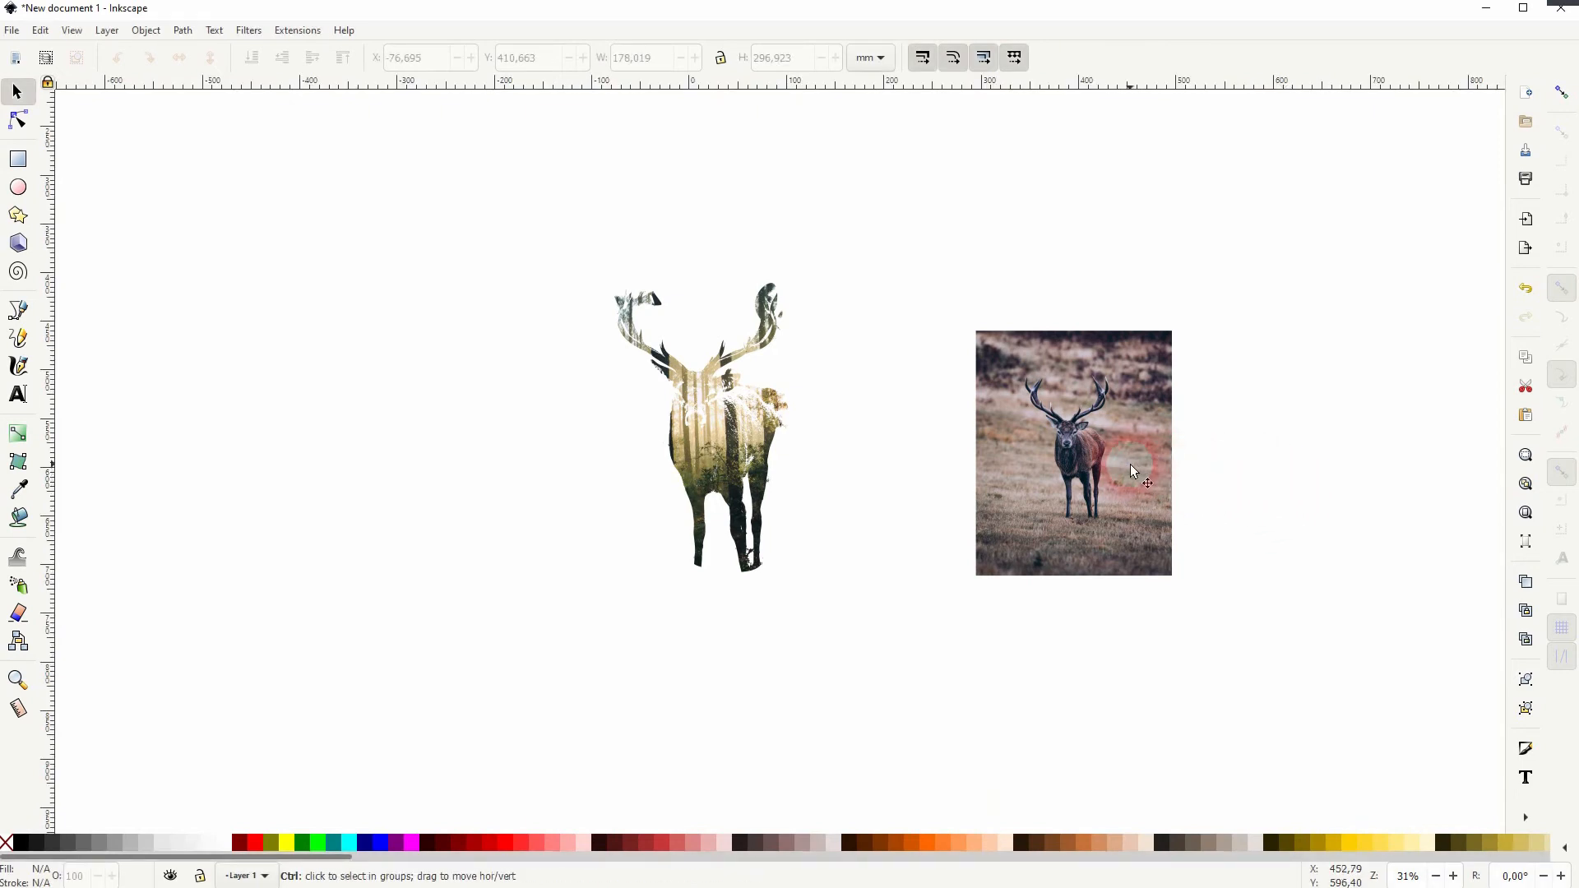
- Start a Pen path at the left-hand front hoof in the original deer photo and trace up the leg's outer edge and chest
scroll(1122, 465, up, 2)
scroll(1087, 466, up, 3)
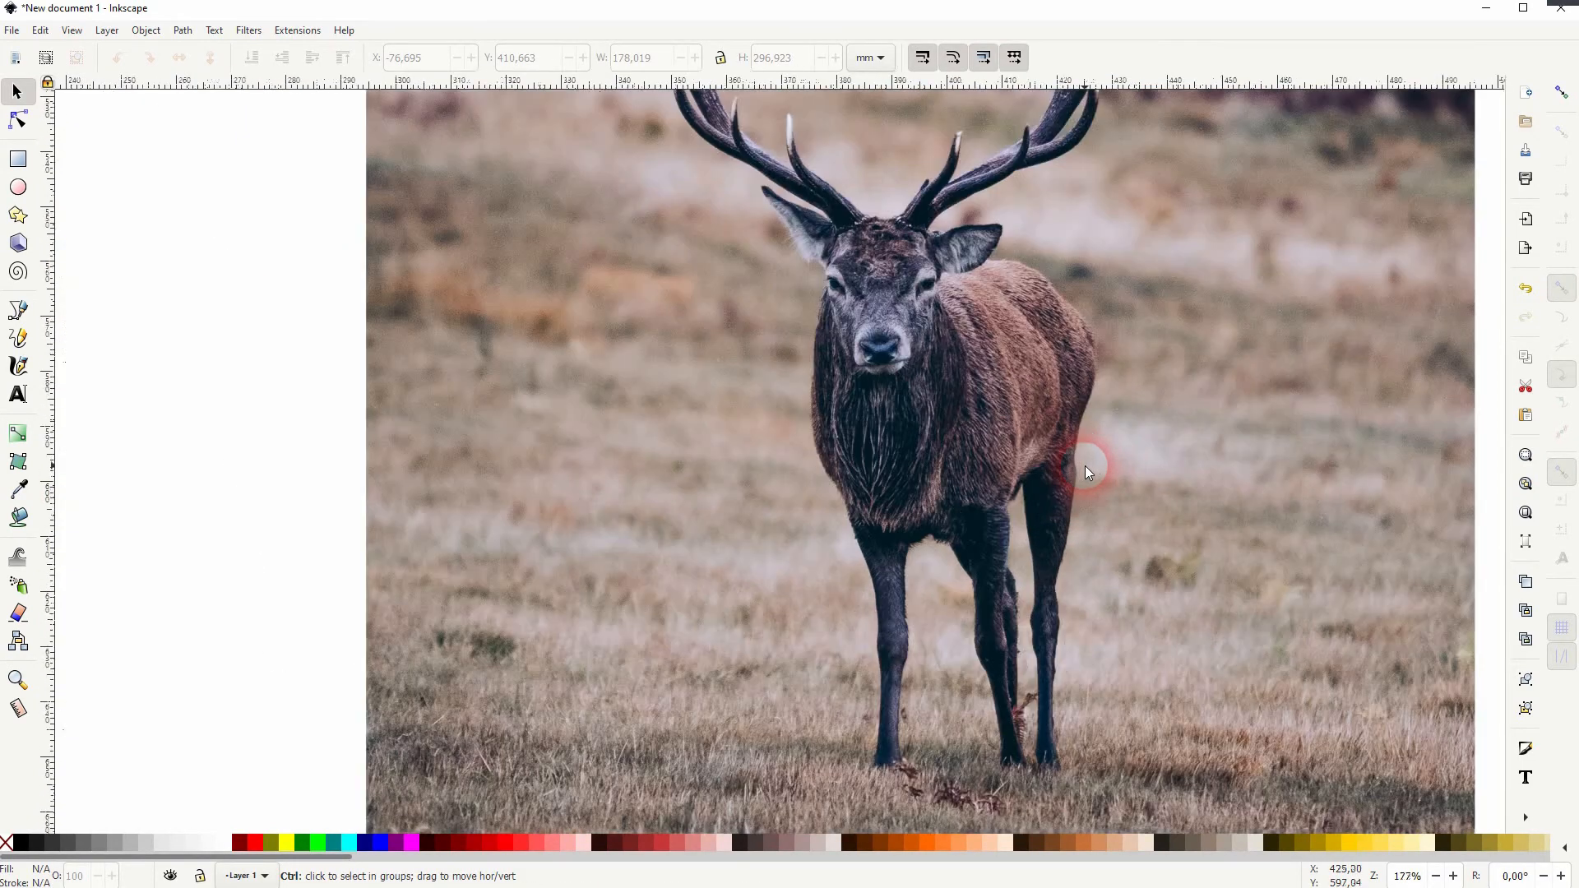
click(18, 310)
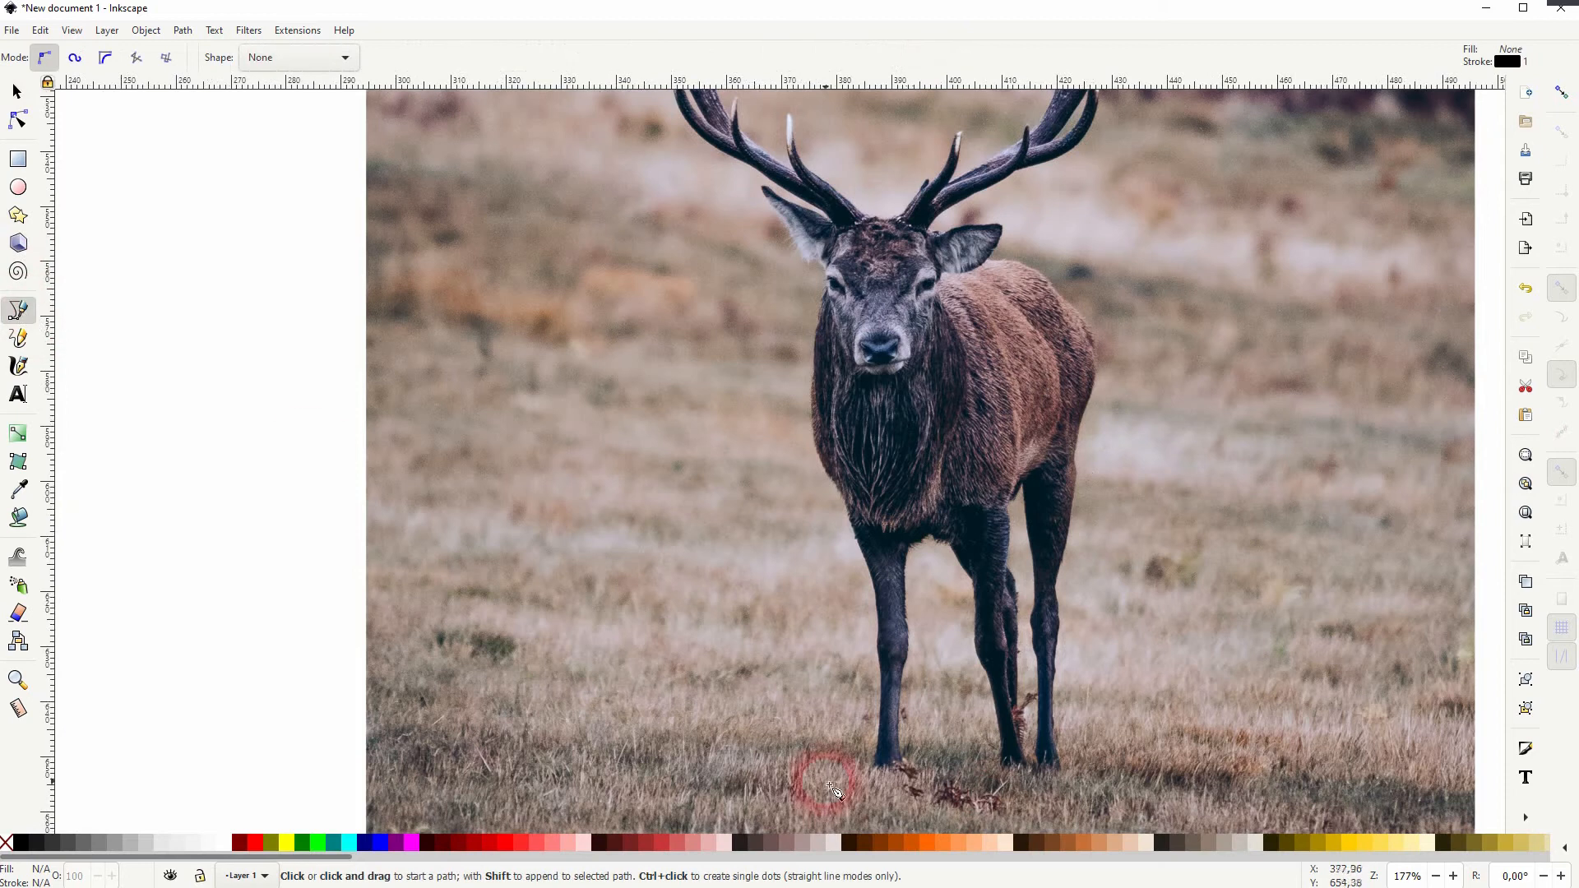
scroll(880, 785, up, 2)
click(933, 747)
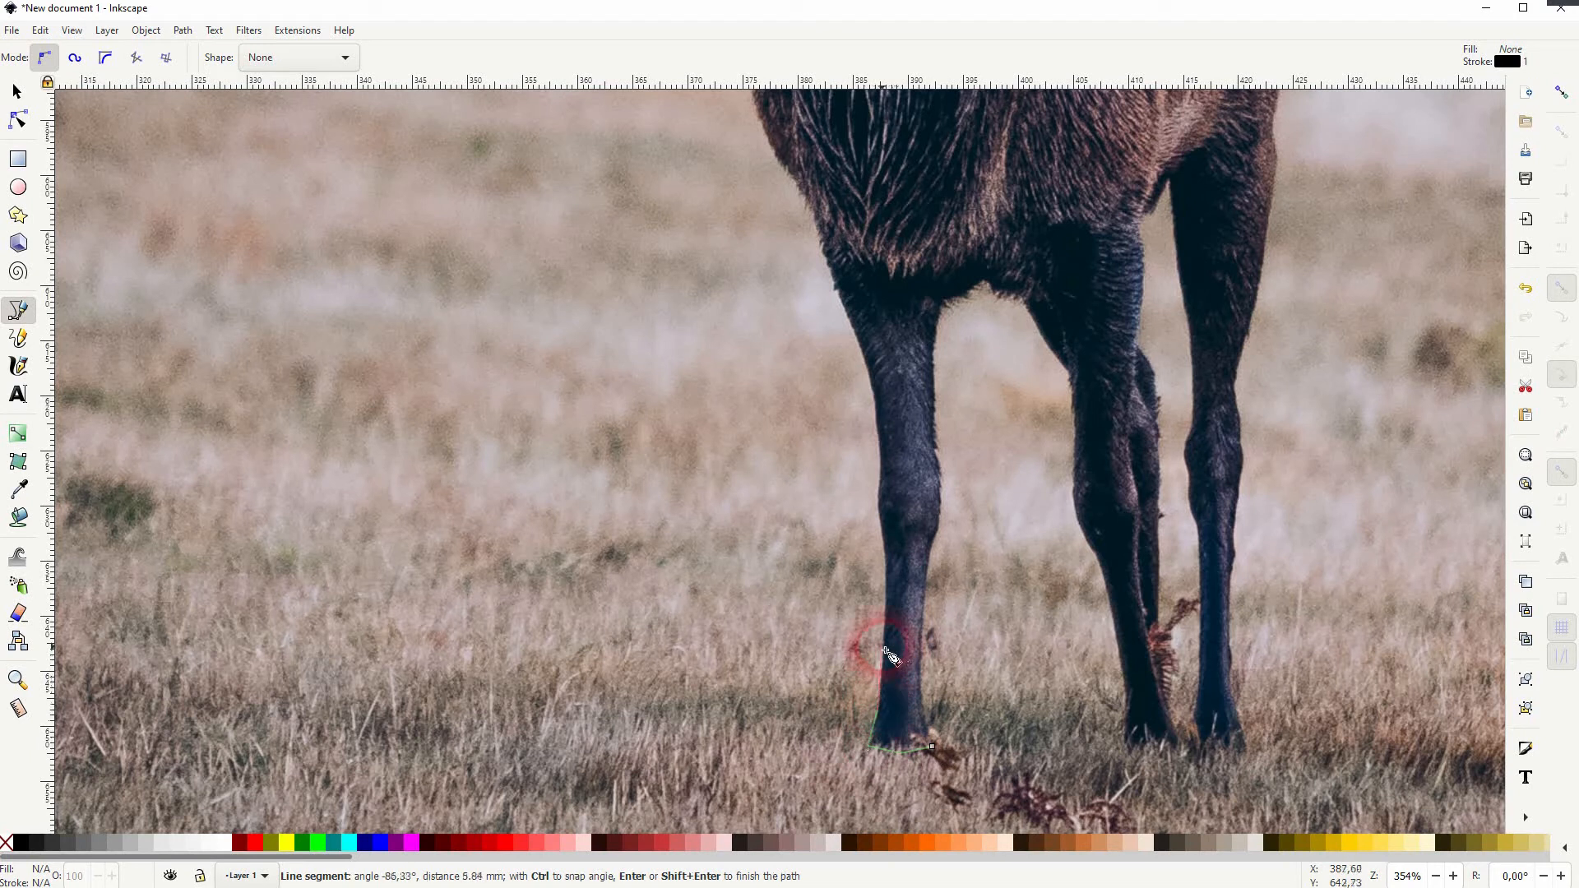
click(890, 553)
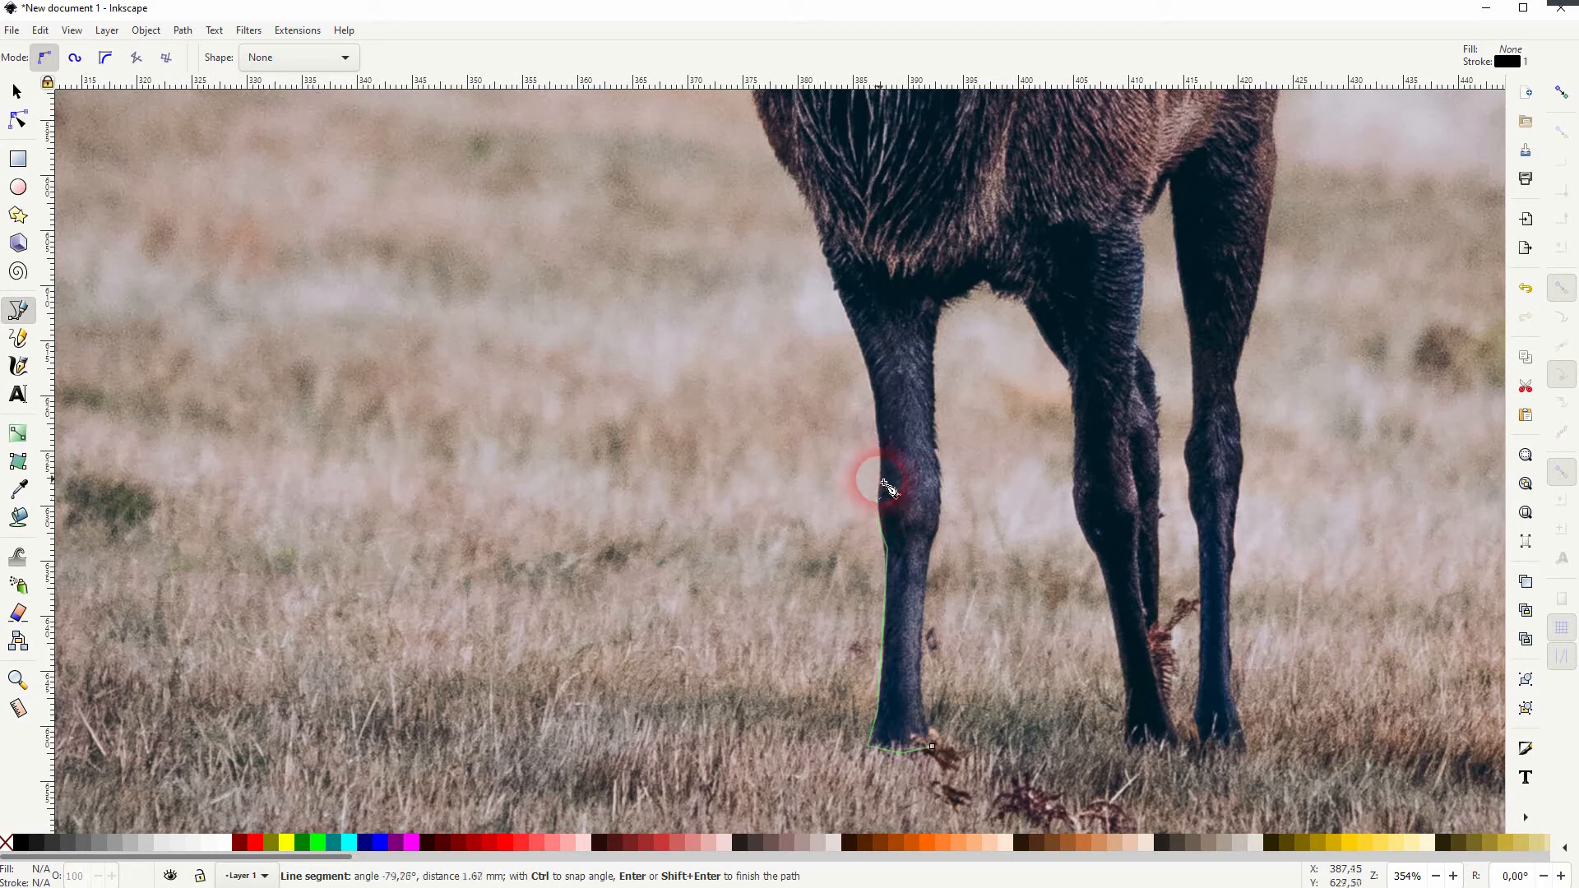
click(876, 393)
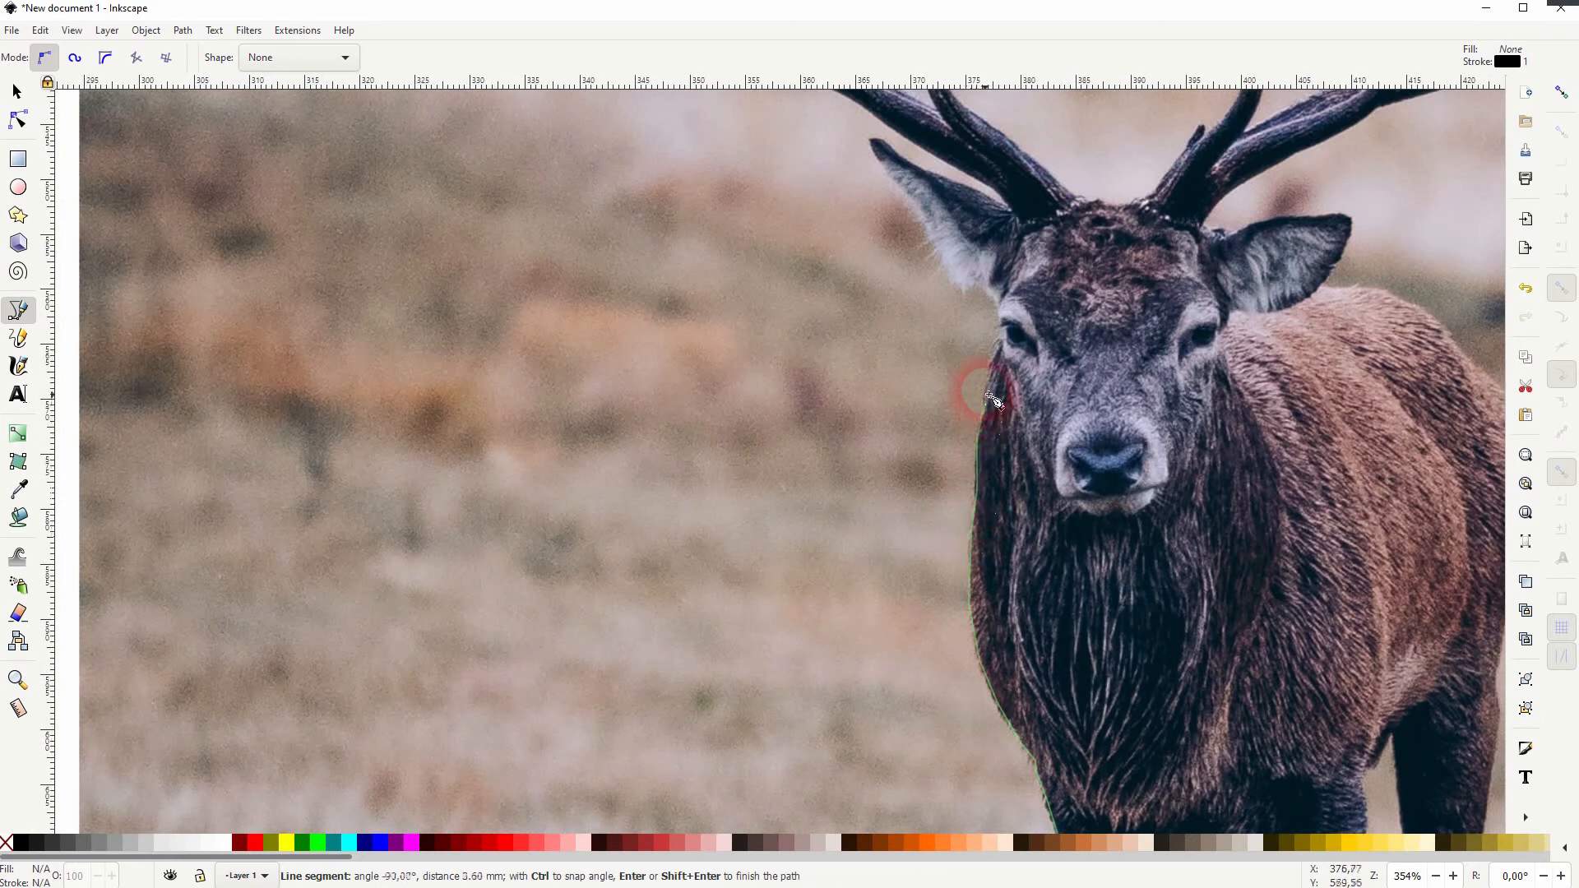
- Continue the path from the cheek around the tip of the deer's left-hand ear to the ear's base
click(994, 302)
click(888, 145)
click(917, 171)
click(960, 185)
click(1009, 209)
key(space)
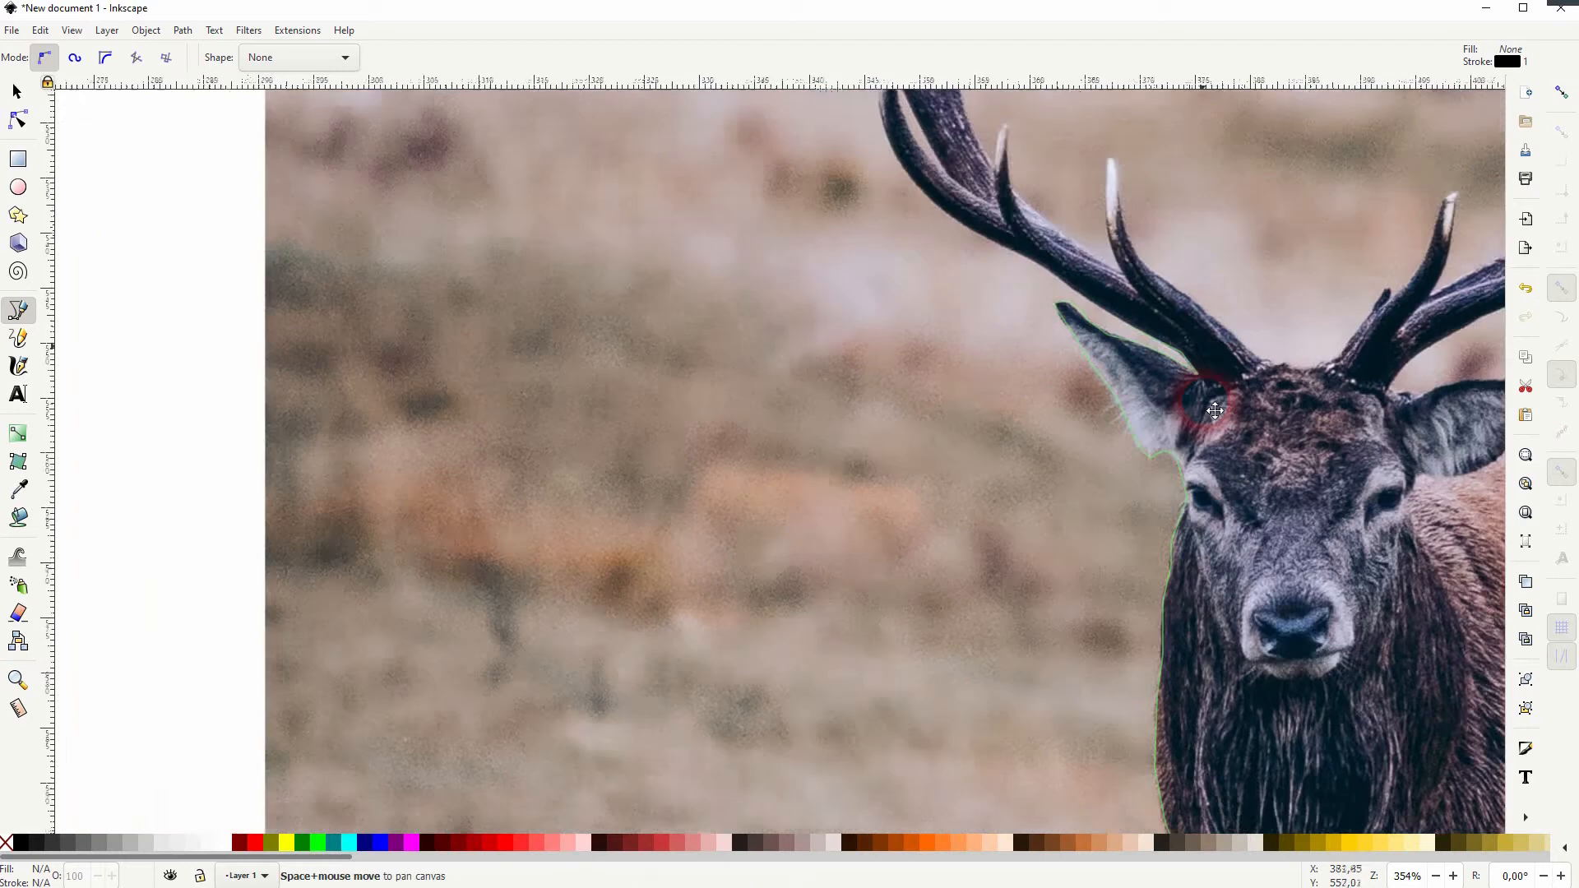
- Trace the outer edge of the left-hand antler and around its three upper points
click(1160, 363)
click(1094, 327)
click(982, 259)
key(space)
click(923, 387)
click(864, 313)
click(878, 219)
click(893, 292)
click(893, 323)
click(928, 367)
click(946, 330)
click(981, 299)
click(1025, 227)
click(1030, 243)
click(974, 337)
click(992, 309)
click(1029, 260)
click(1056, 225)
- Trace down the inner edge of the left-hand antler, around its two lower tines, to the antler's base
click(1005, 338)
click(998, 381)
click(997, 414)
click(1004, 457)
click(1017, 481)
click(1042, 467)
click(1046, 503)
click(1092, 557)
click(1150, 589)
click(1150, 507)
click(1161, 538)
click(1190, 605)
click(1269, 670)
click(1304, 706)
- Carry the path across the top of the head and around the lower tines of the right-hand antler
click(1363, 707)
click(1419, 632)
click(1432, 648)
click(1468, 599)
click(1487, 540)
drag(1487, 540, 1236, 585)
click(1243, 582)
click(1239, 615)
click(1217, 683)
click(1338, 618)
click(1375, 567)
click(1393, 581)
- Trace the right-hand antler's upper points and follow its outer edge back down toward the head
click(1438, 464)
click(1408, 349)
click(1382, 270)
click(1371, 243)
click(1407, 294)
click(1415, 294)
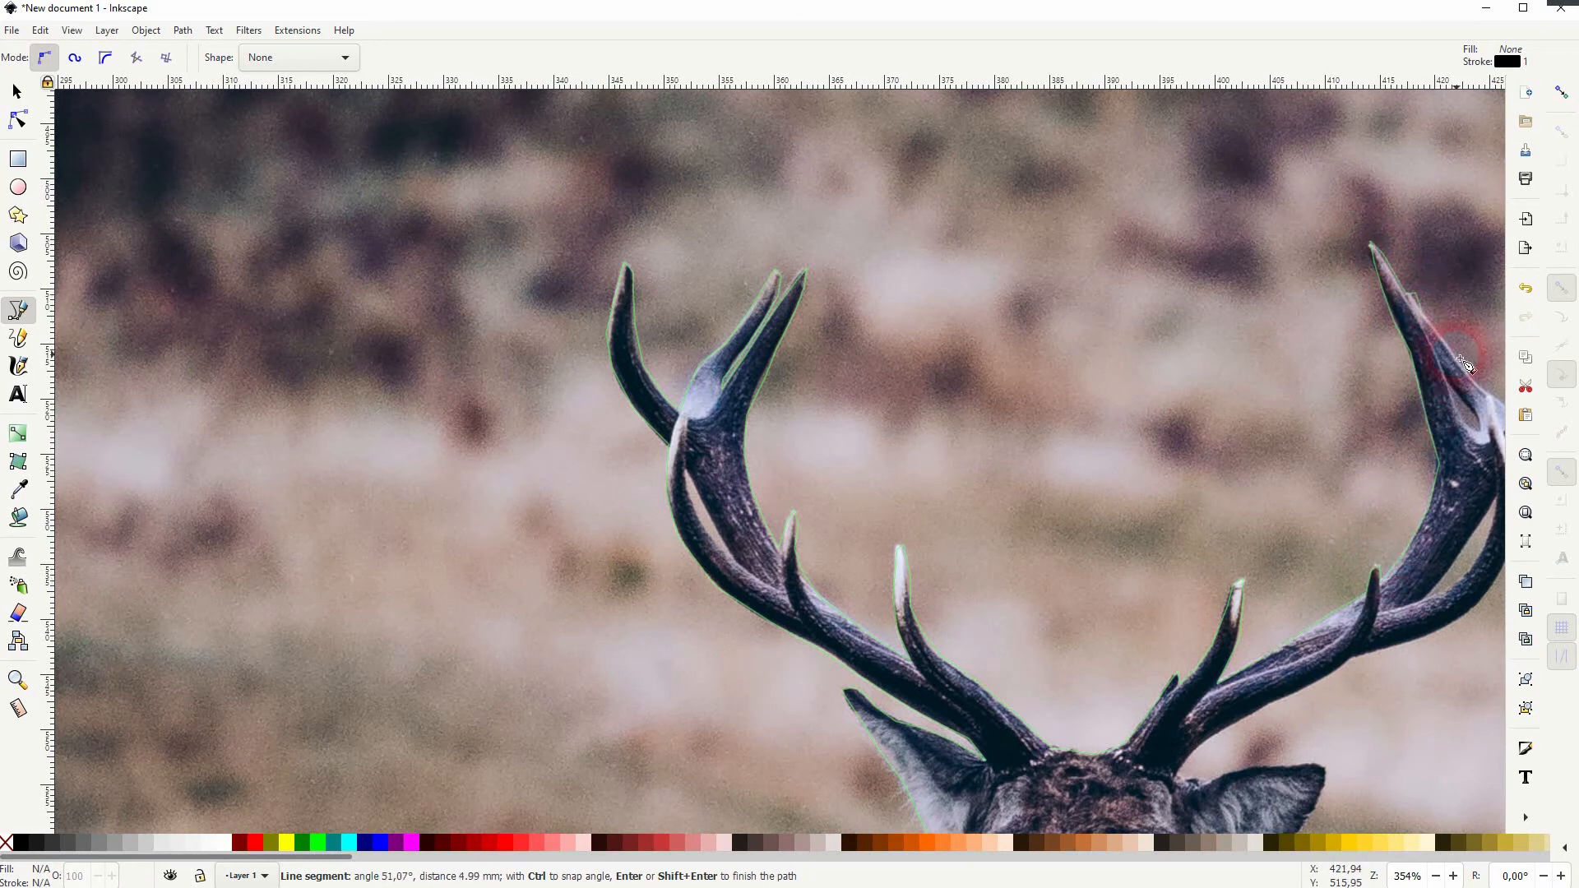
click(1485, 390)
drag(1485, 387, 1127, 387)
click(1156, 412)
click(1199, 401)
click(1119, 623)
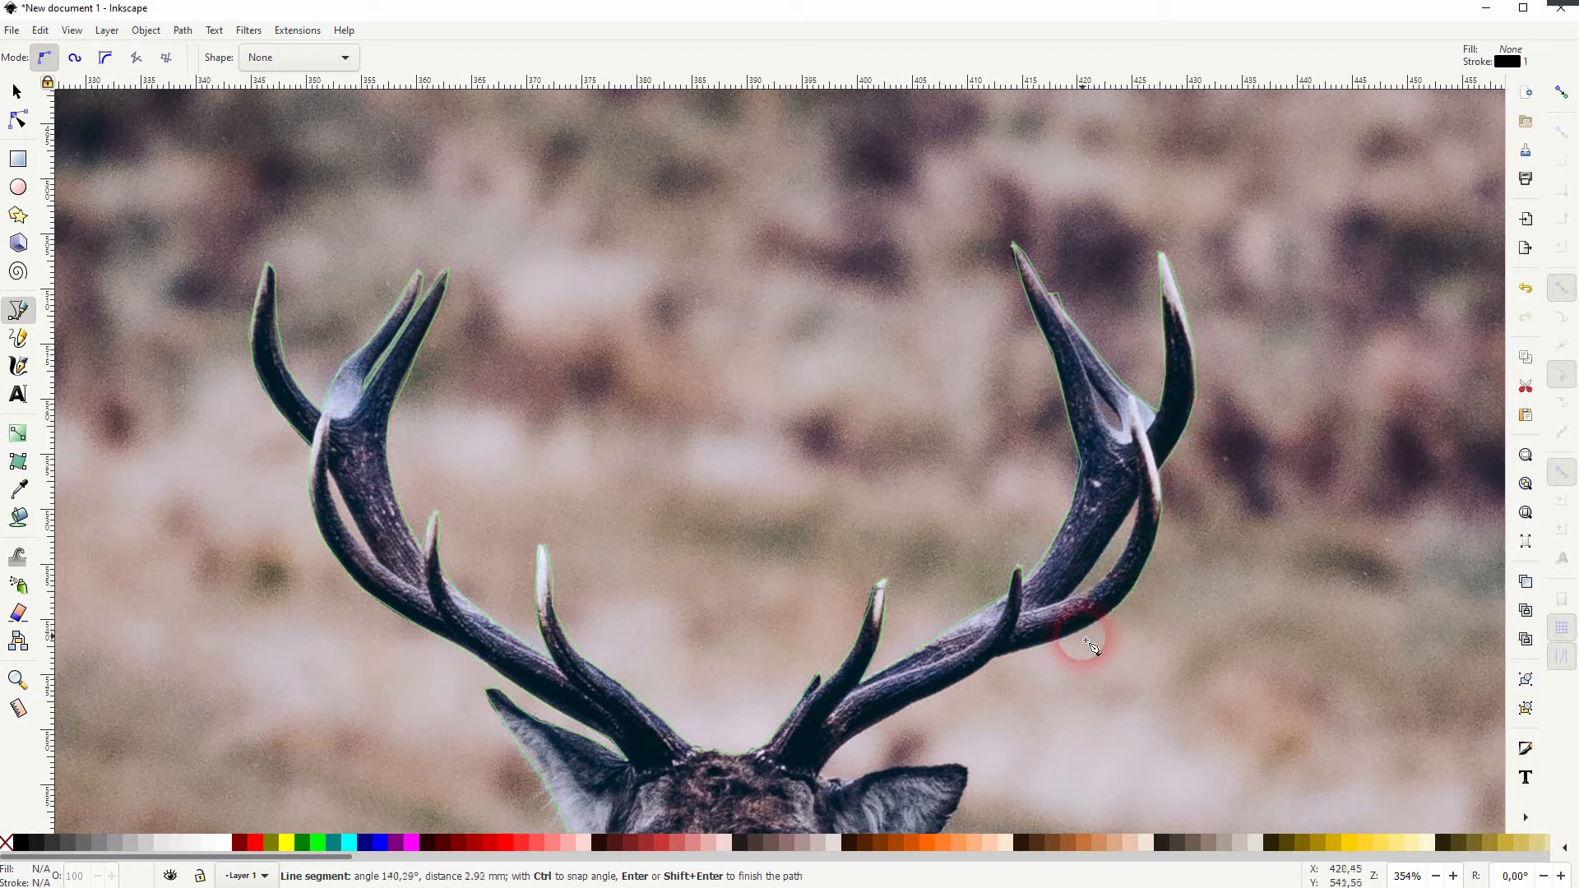
- Trace around the deer's right-hand ear down to where it meets the back
click(893, 768)
click(962, 762)
click(968, 784)
drag(971, 786, 1012, 540)
click(1003, 565)
click(987, 589)
- Trace along the deer's back and down the rump to the top of the right-hand leg
click(1056, 603)
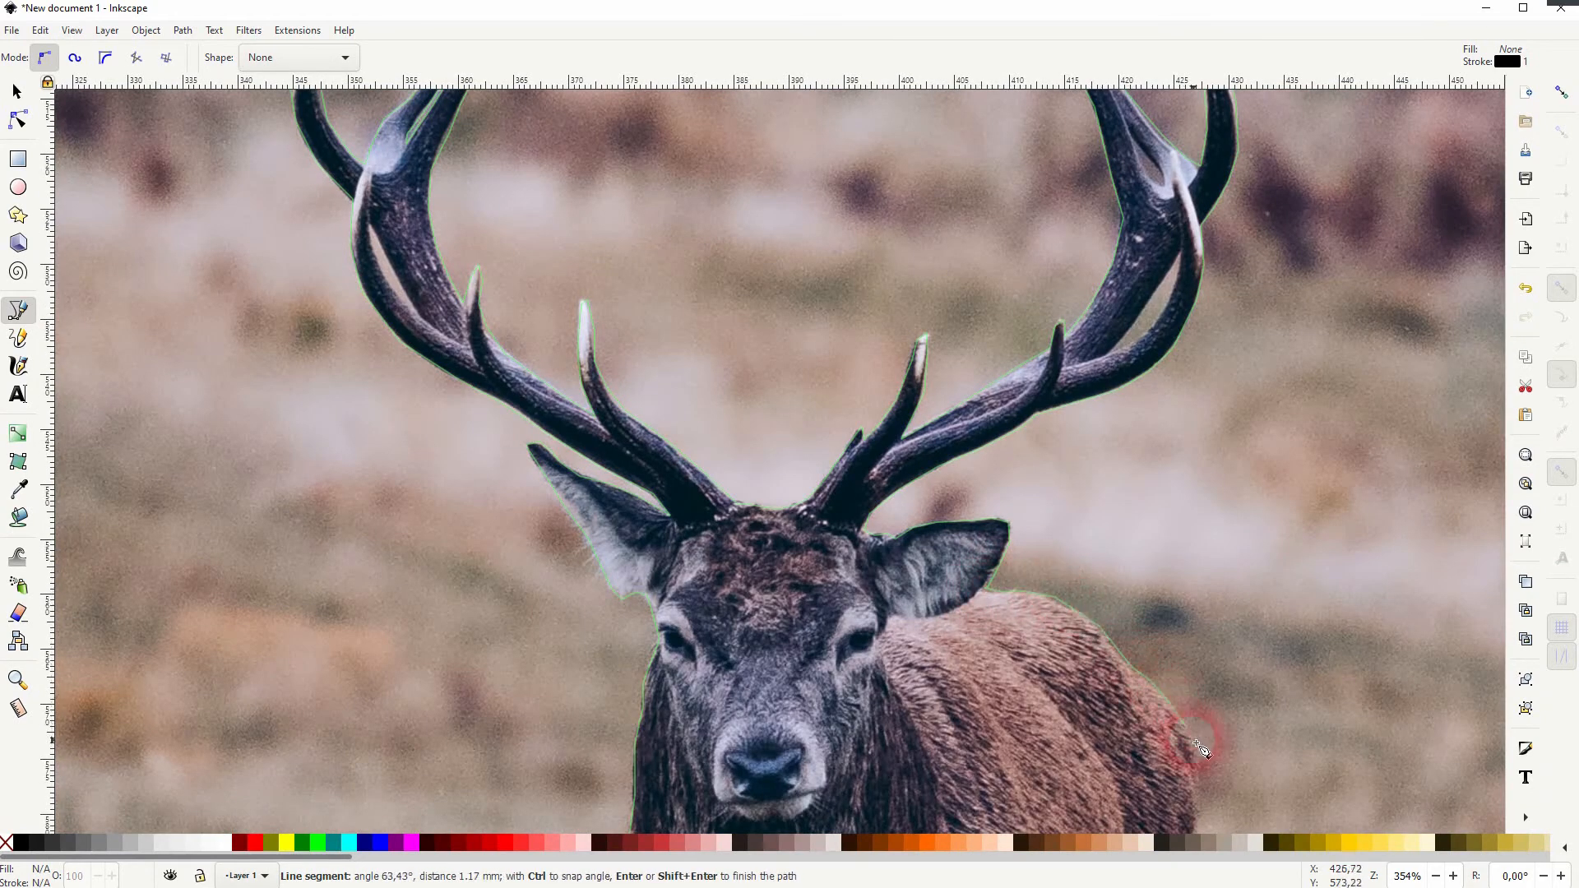
drag(1198, 746, 1151, 487)
click(1156, 511)
click(1155, 544)
click(1149, 579)
click(1107, 717)
click(1112, 761)
drag(1104, 814, 1121, 462)
- Trace down the outer edge of the right-hand leg and around the underside of its hoof
click(1103, 572)
click(1098, 595)
click(1086, 633)
click(1092, 704)
click(1085, 769)
click(1084, 795)
drag(1089, 796, 1067, 477)
click(1056, 539)
click(1062, 589)
click(1059, 621)
click(1076, 676)
click(1055, 685)
click(1026, 667)
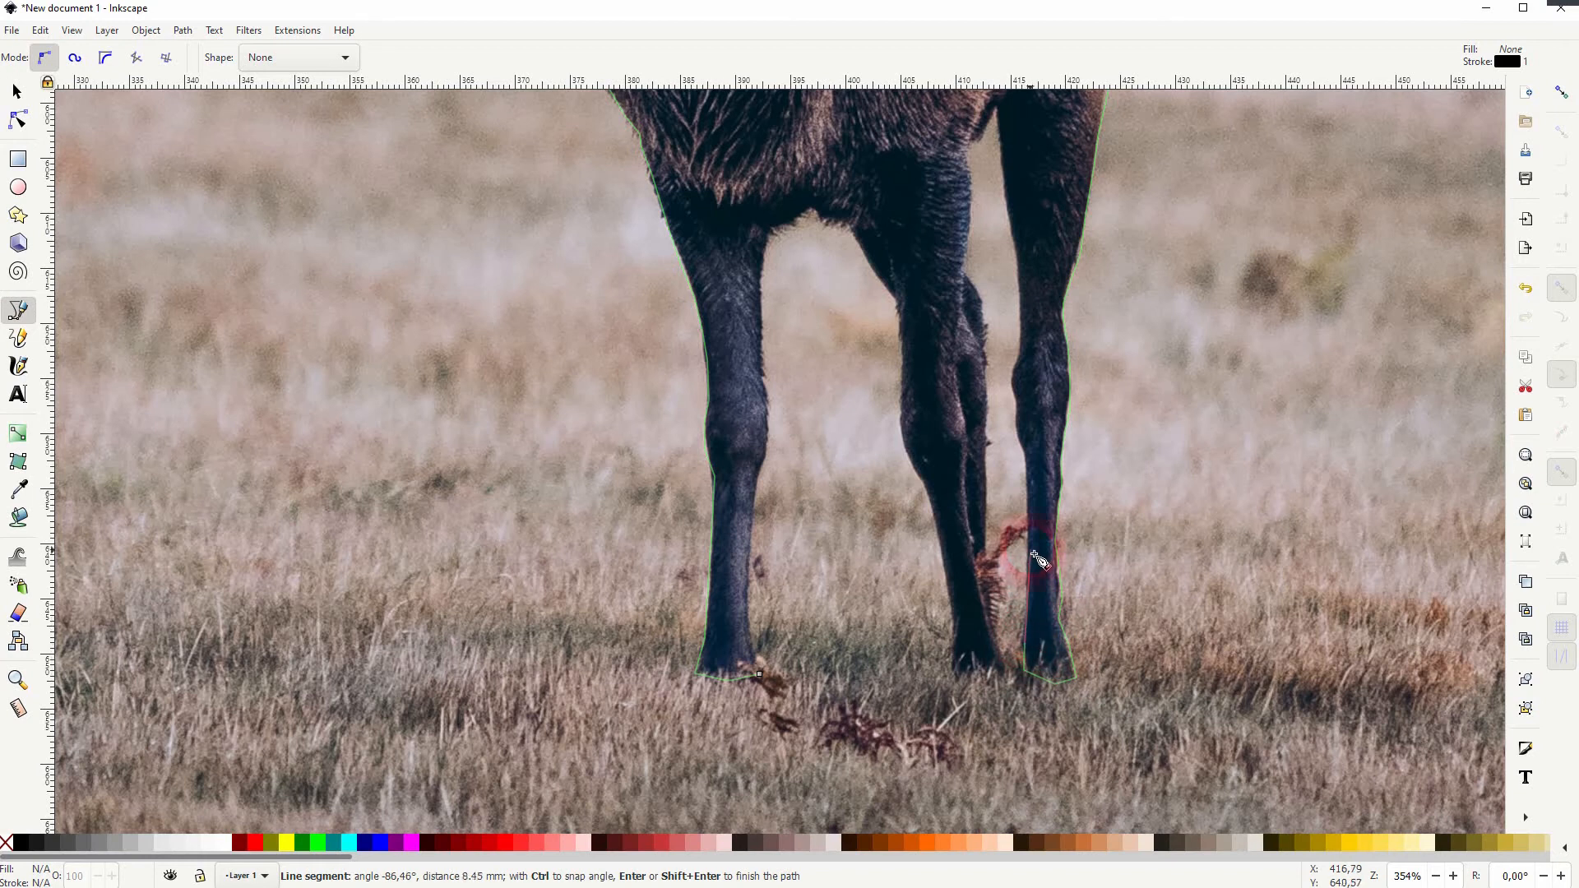
- Trace up the inner edge of the right-hand leg and around the top of the gap to the middle legs
scroll(1020, 337, up, 3)
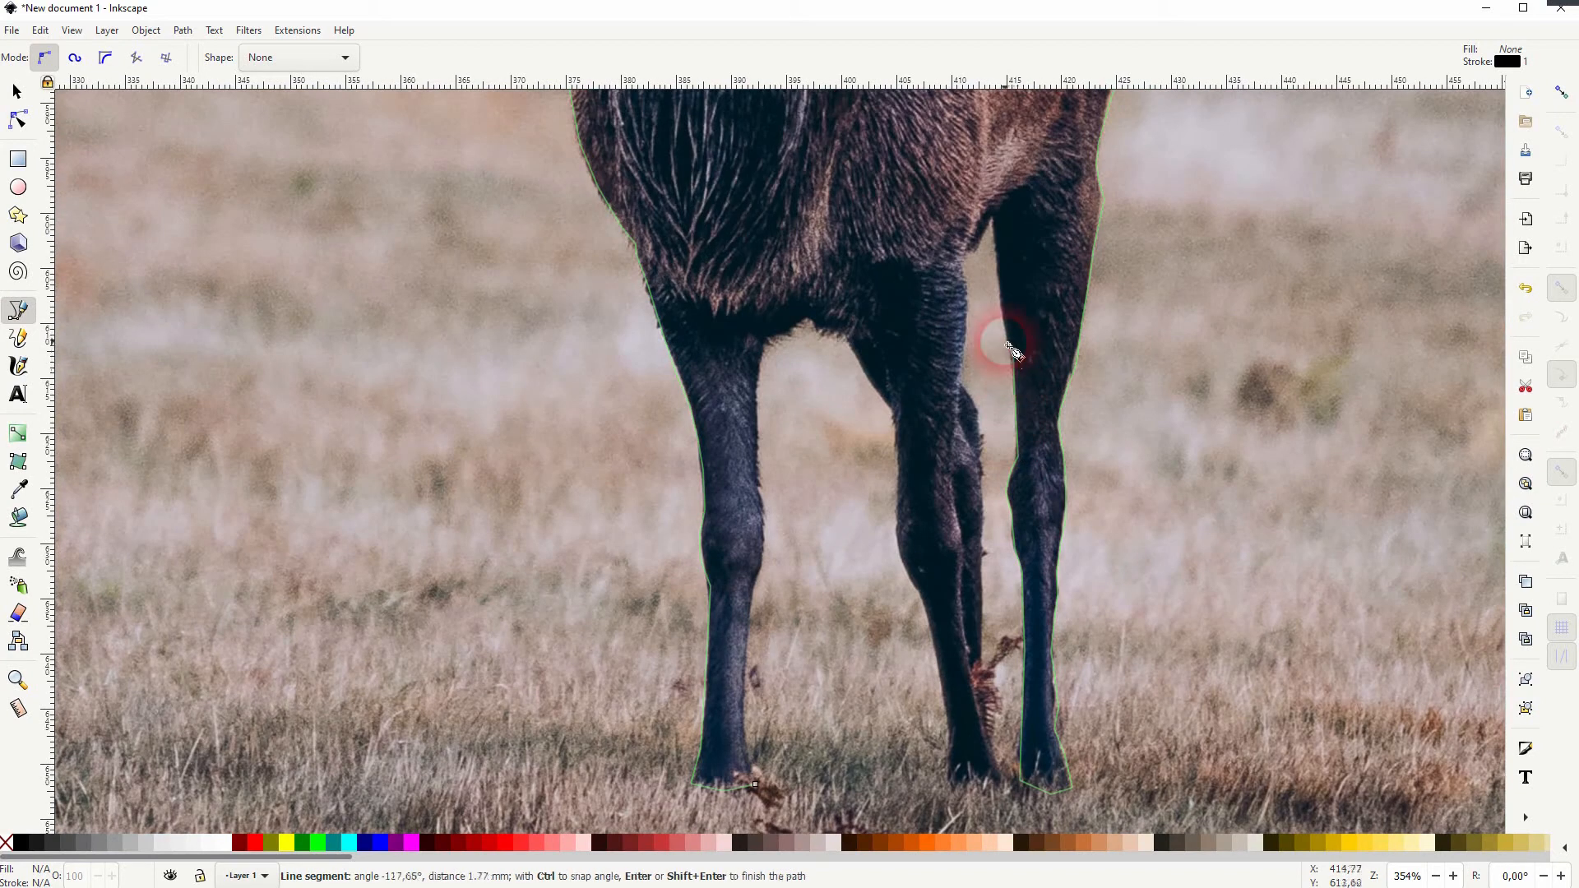
click(996, 256)
click(990, 215)
click(979, 249)
click(963, 267)
click(968, 287)
click(966, 331)
click(960, 384)
click(974, 404)
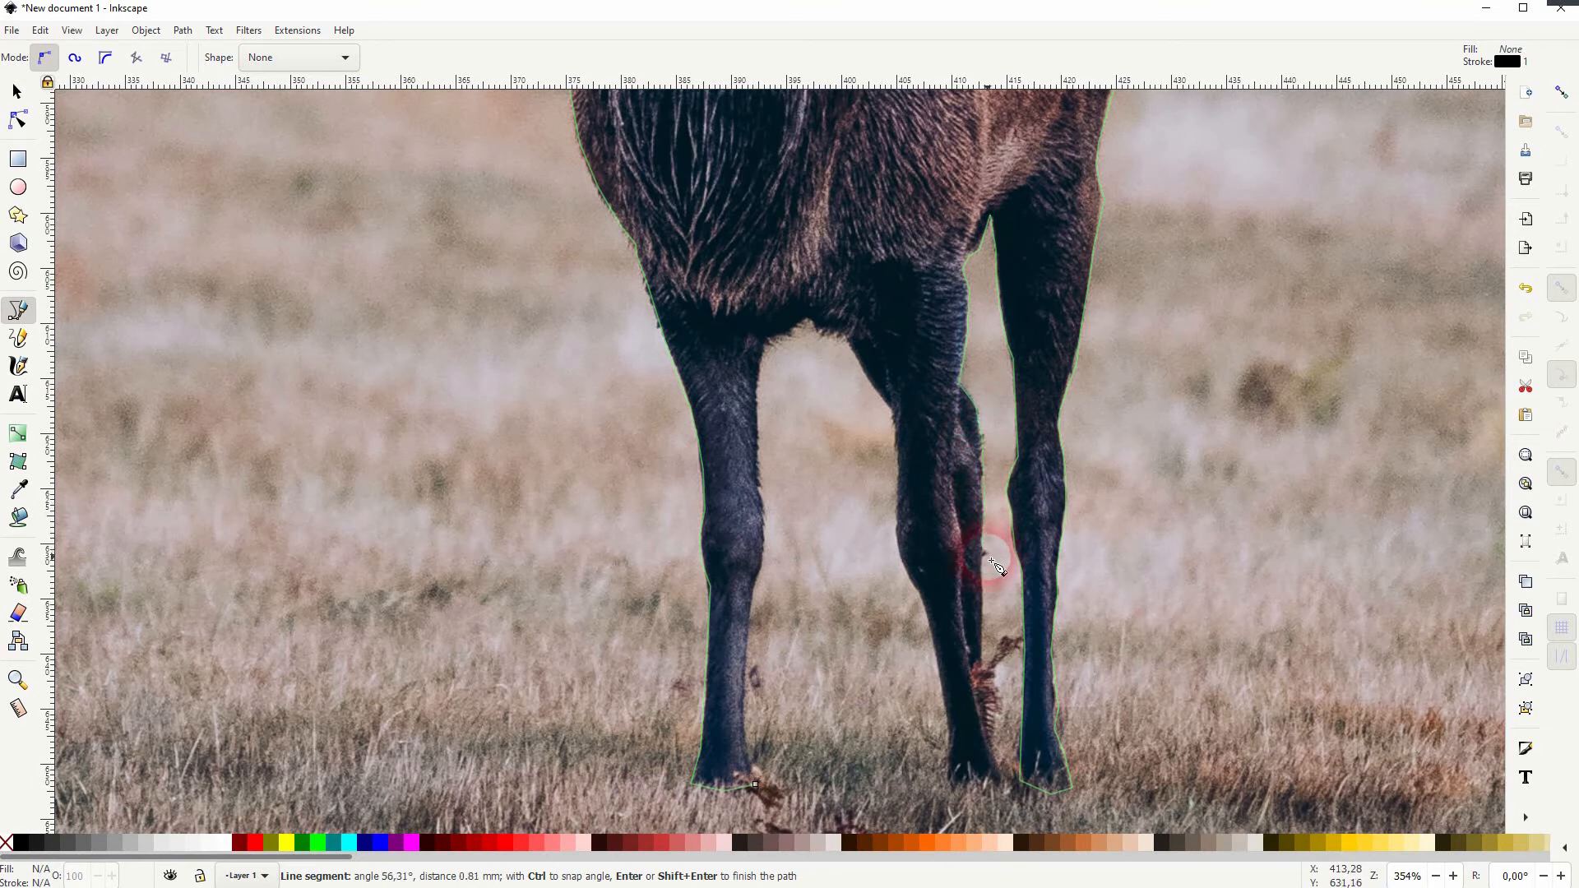
- Trace down the right side of the middle legs, around the hoof, and back up their left side
click(990, 589)
click(991, 751)
click(1007, 785)
click(949, 782)
click(947, 754)
click(951, 733)
click(921, 592)
click(903, 561)
click(896, 507)
click(900, 424)
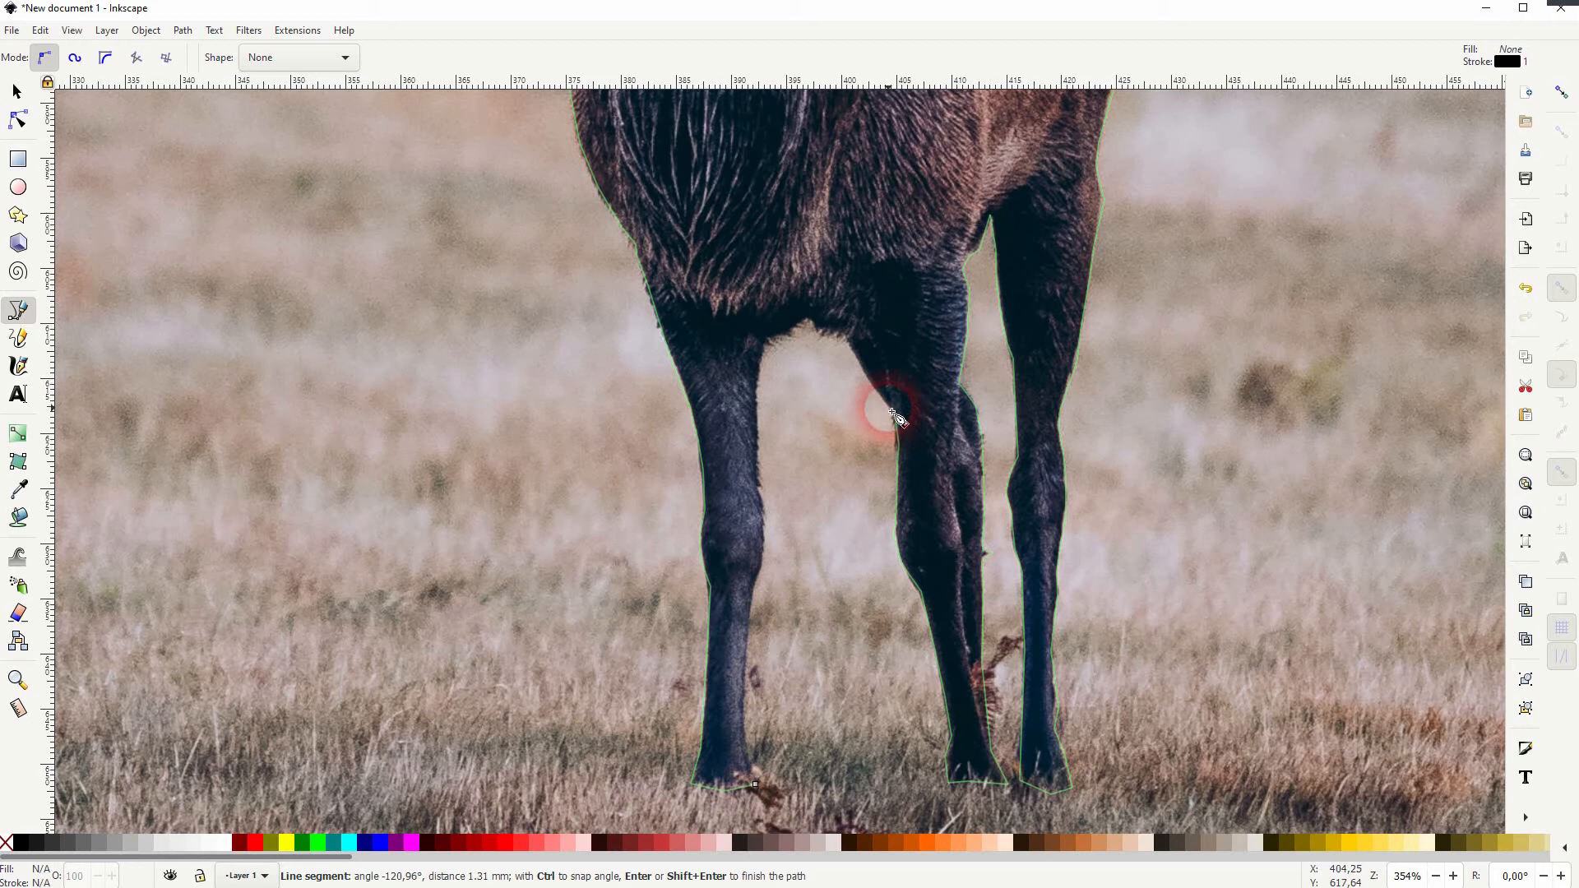
- Trace under the belly and down the inner edge of the left-hand leg, closing the path at the hoof's starting point
click(810, 324)
click(773, 337)
click(767, 369)
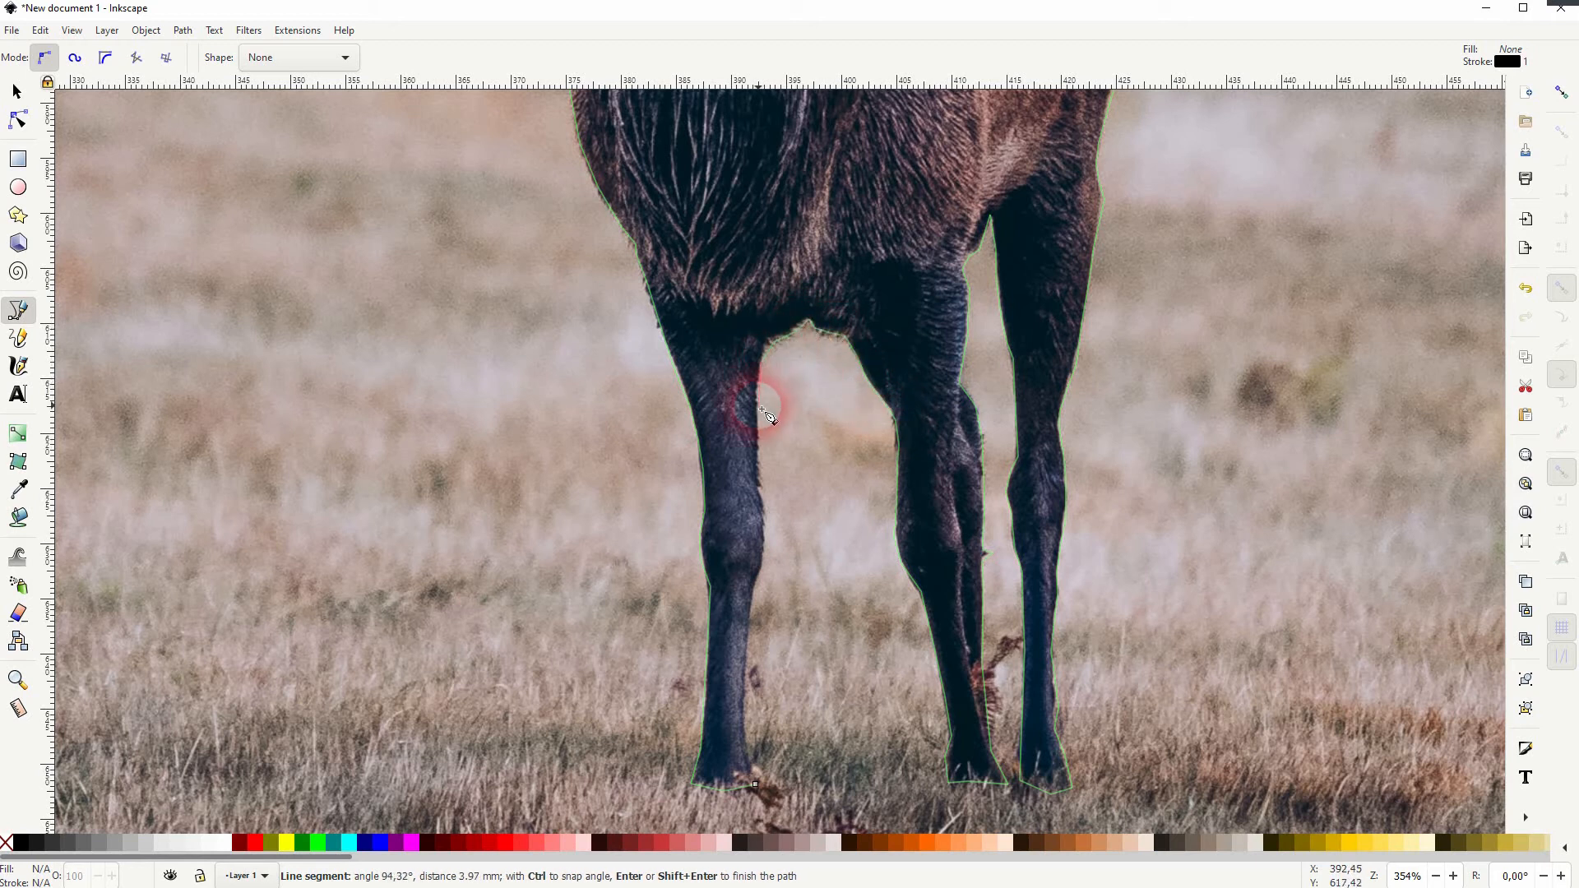
click(764, 454)
click(762, 504)
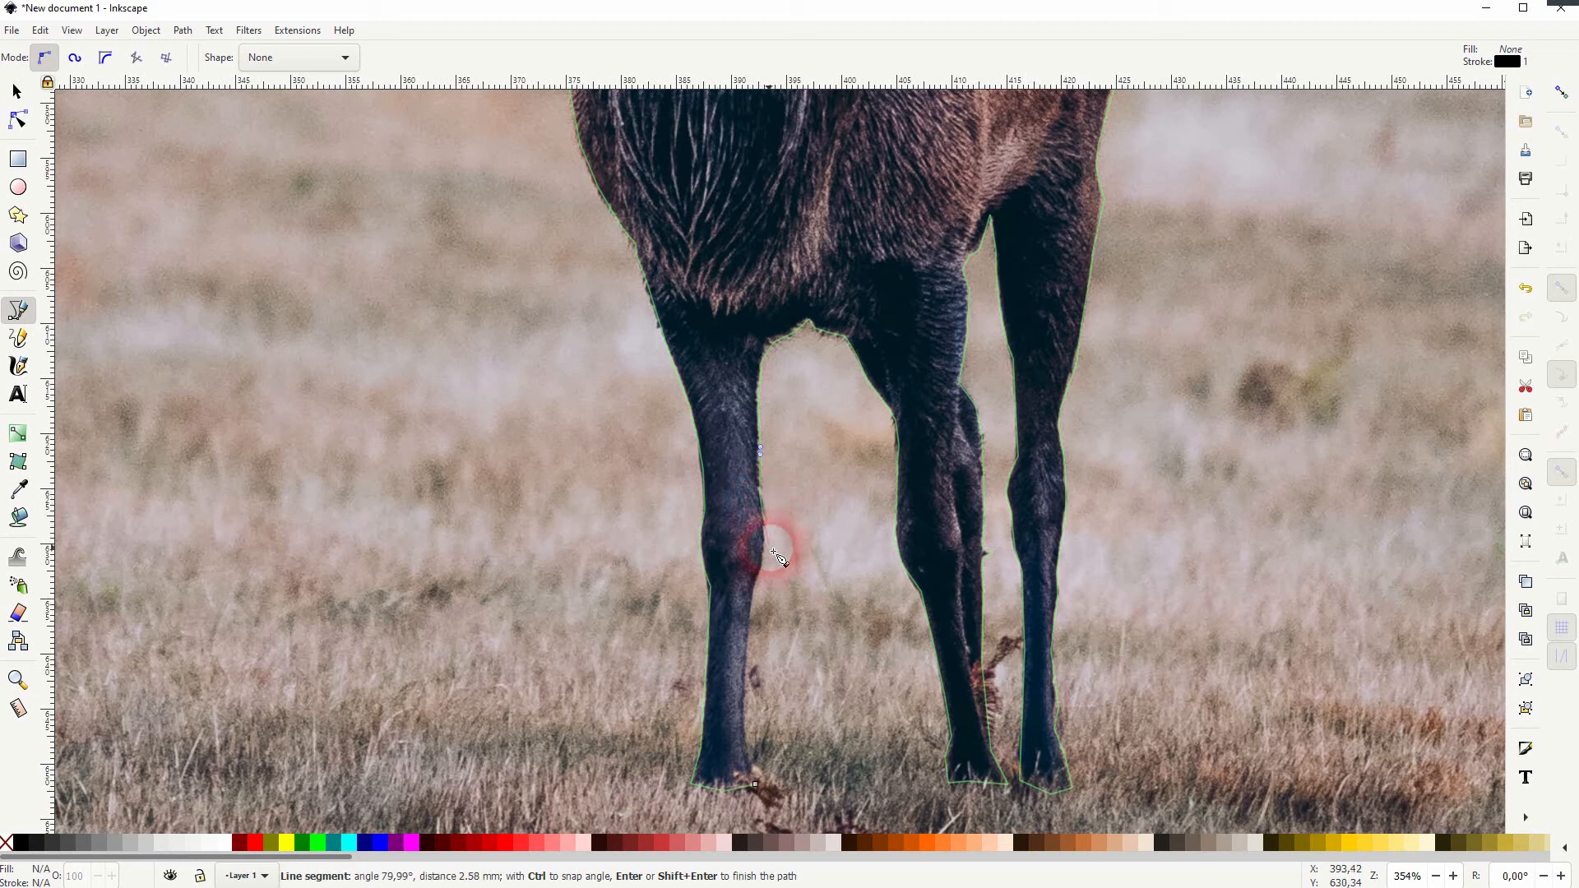
click(753, 619)
click(749, 684)
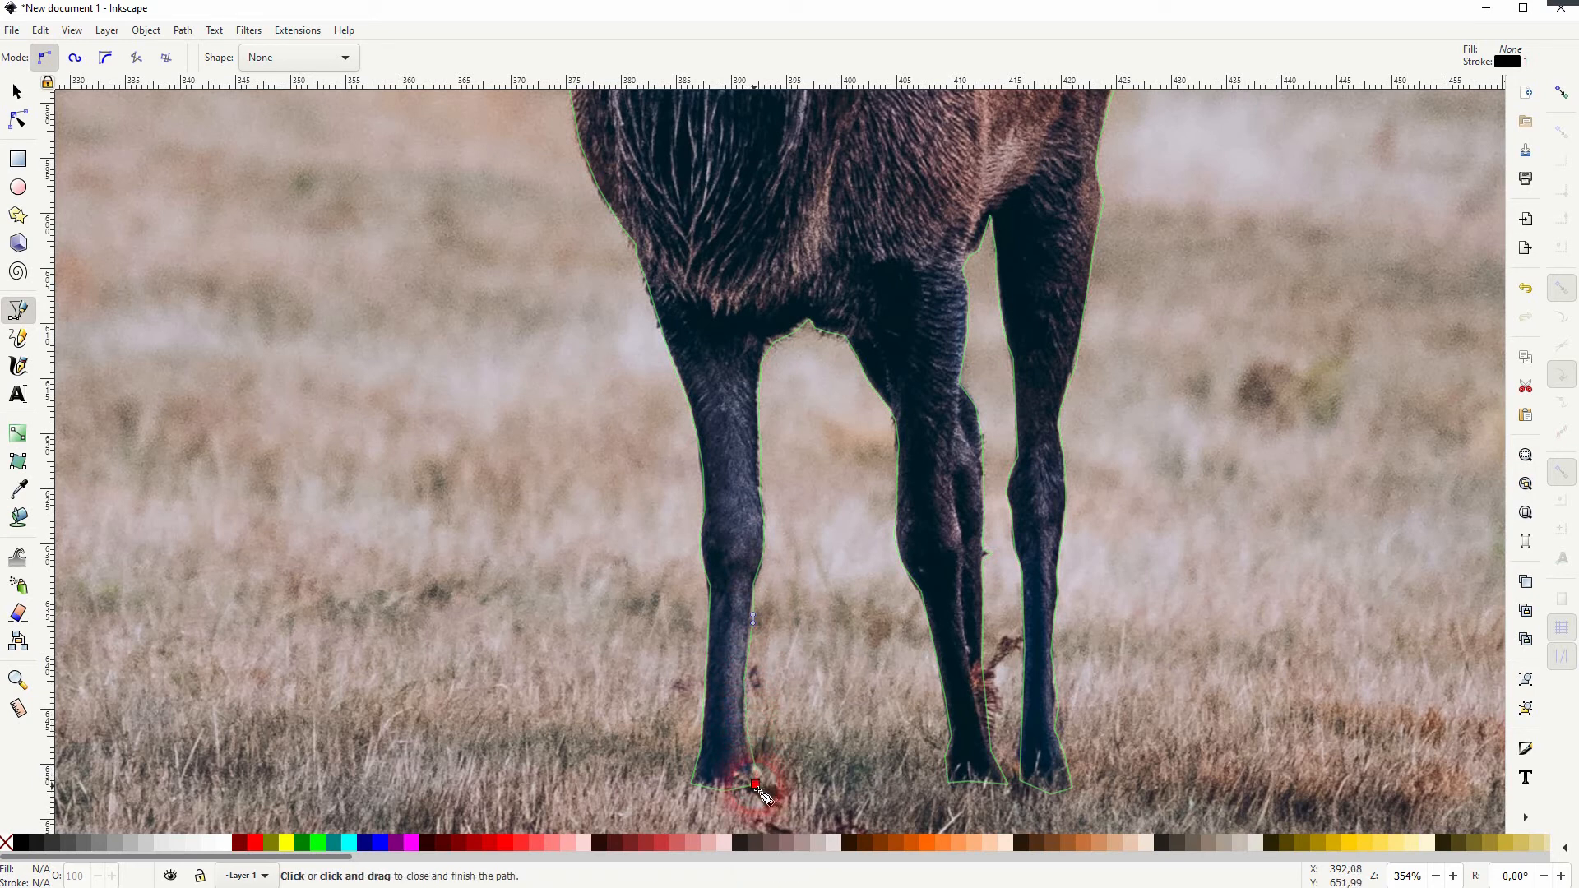
click(755, 787)
- Fill the closed deer outline with Maroon (#800000) and remove its stroke
shift+click(241, 840)
shift+click(6, 842)
click(241, 841)
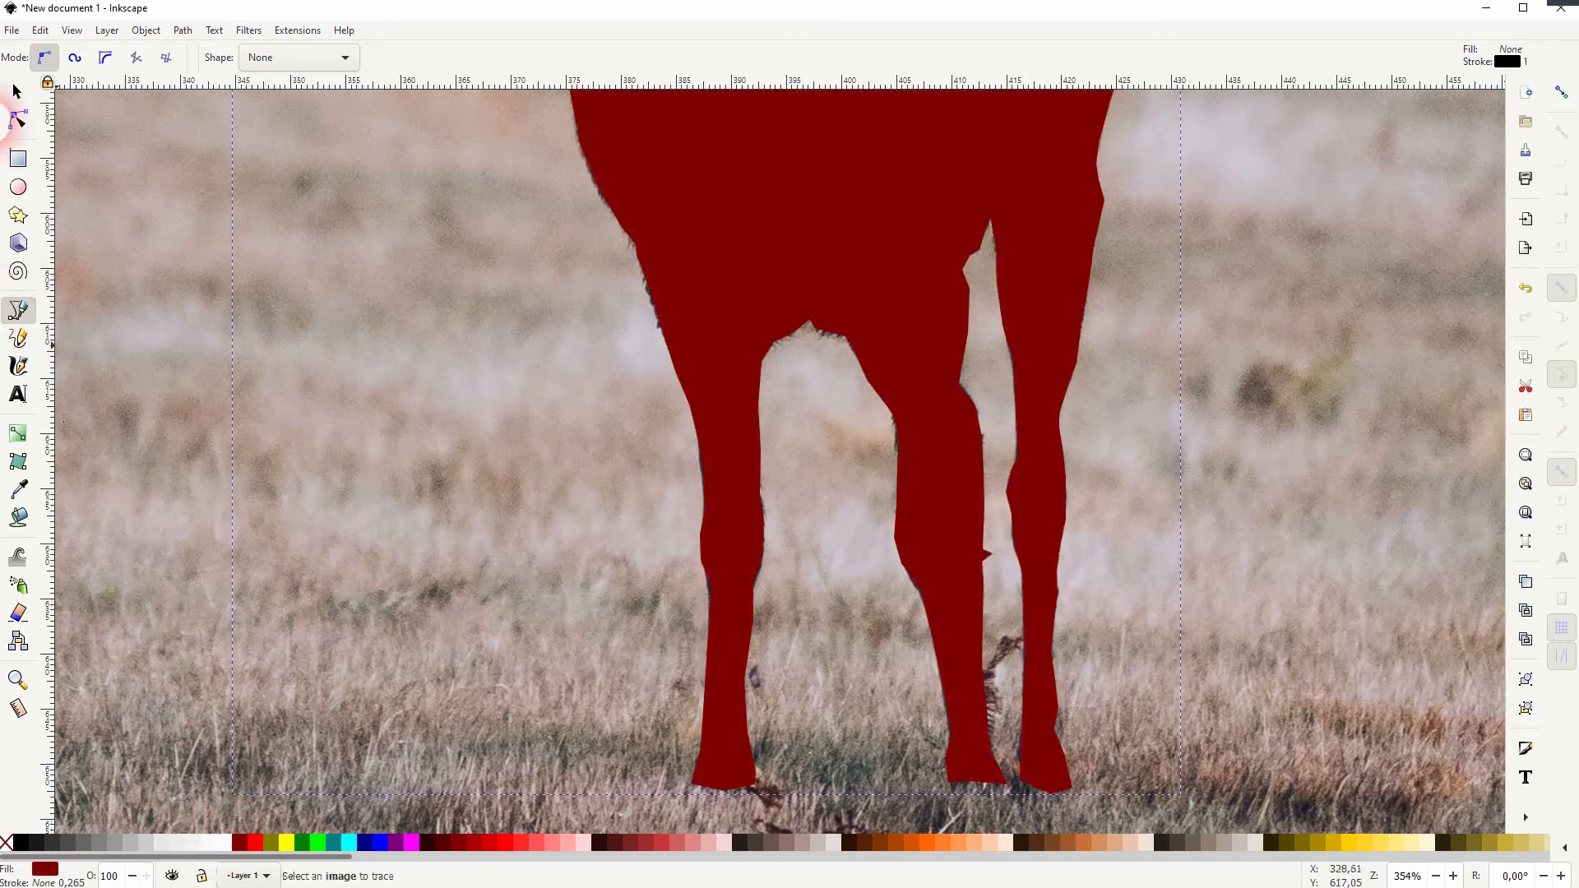
- Remove the deer outline's fill and set its stroke to Maroon (#800000)
click(17, 91)
scroll(868, 382, down, 7)
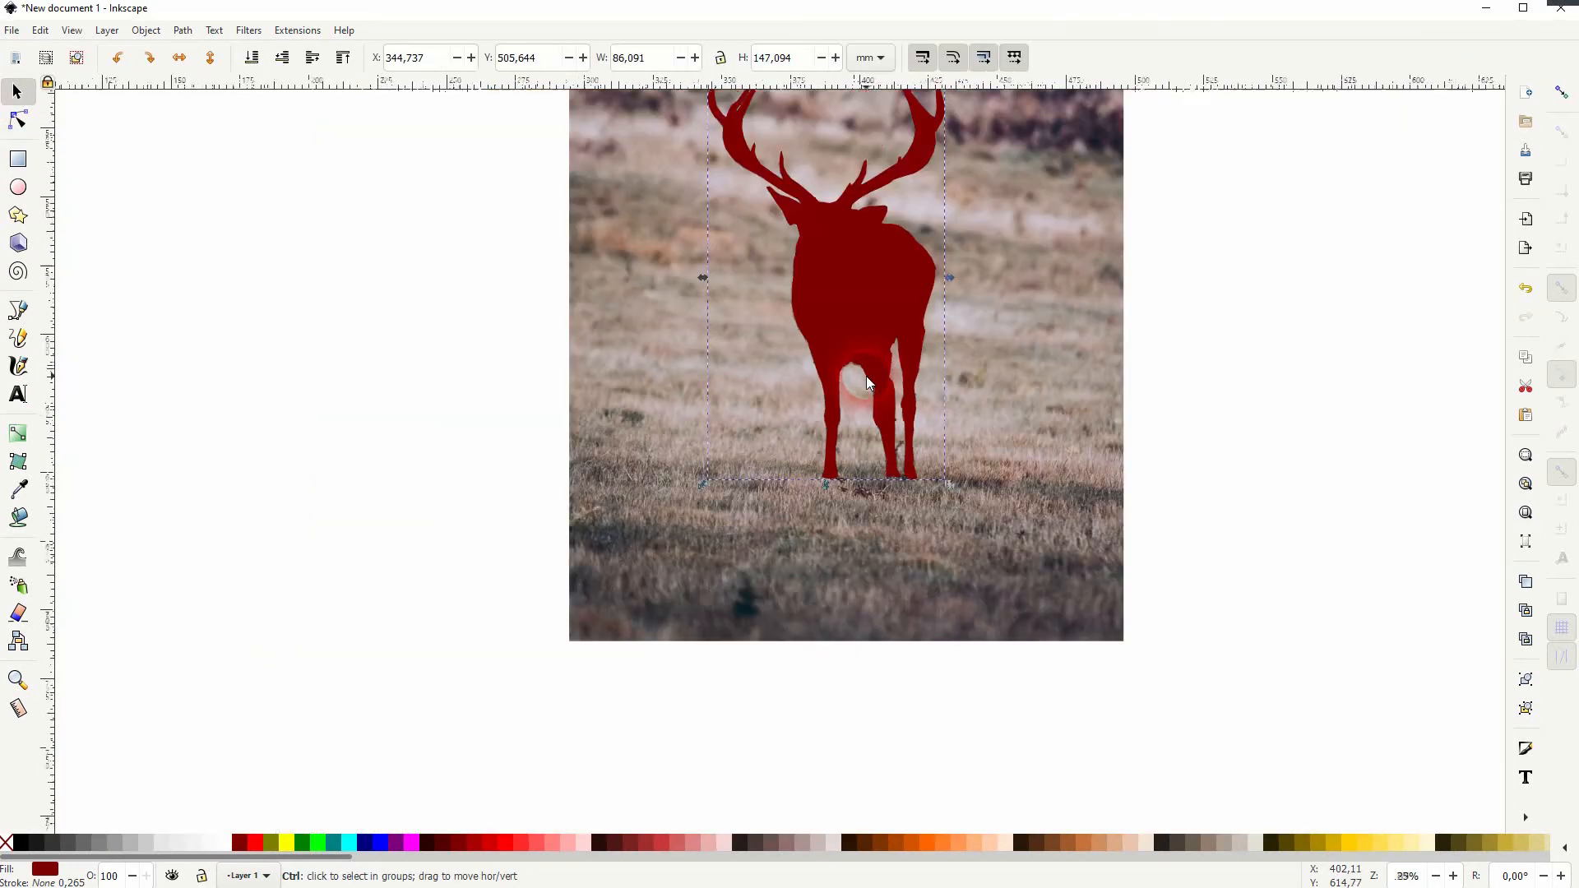
scroll(868, 382, up, 4)
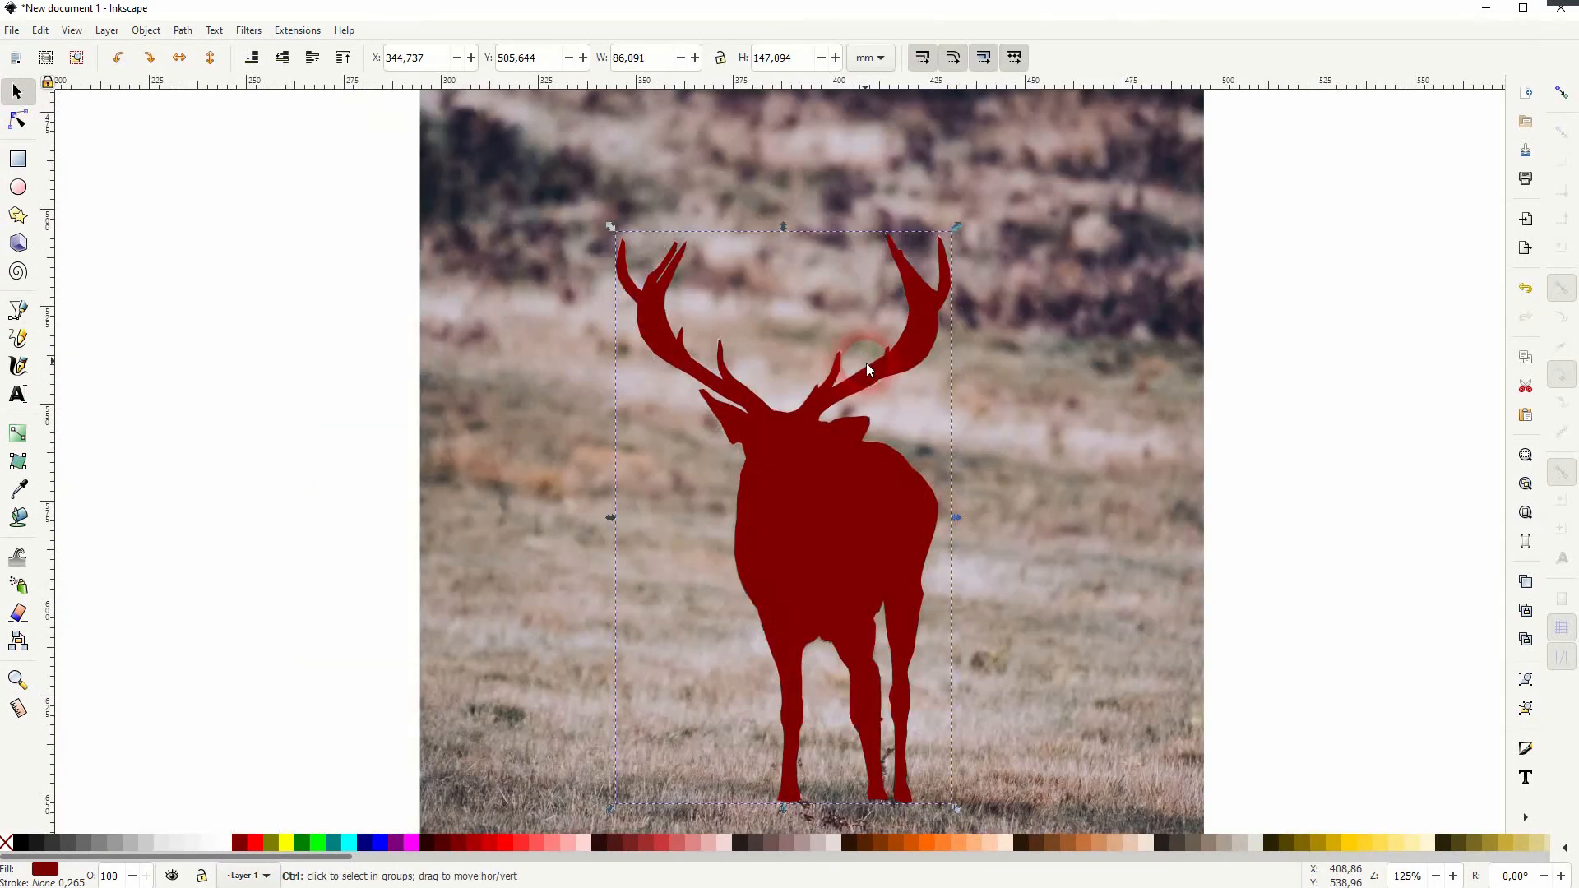
scroll(867, 369, up, 1)
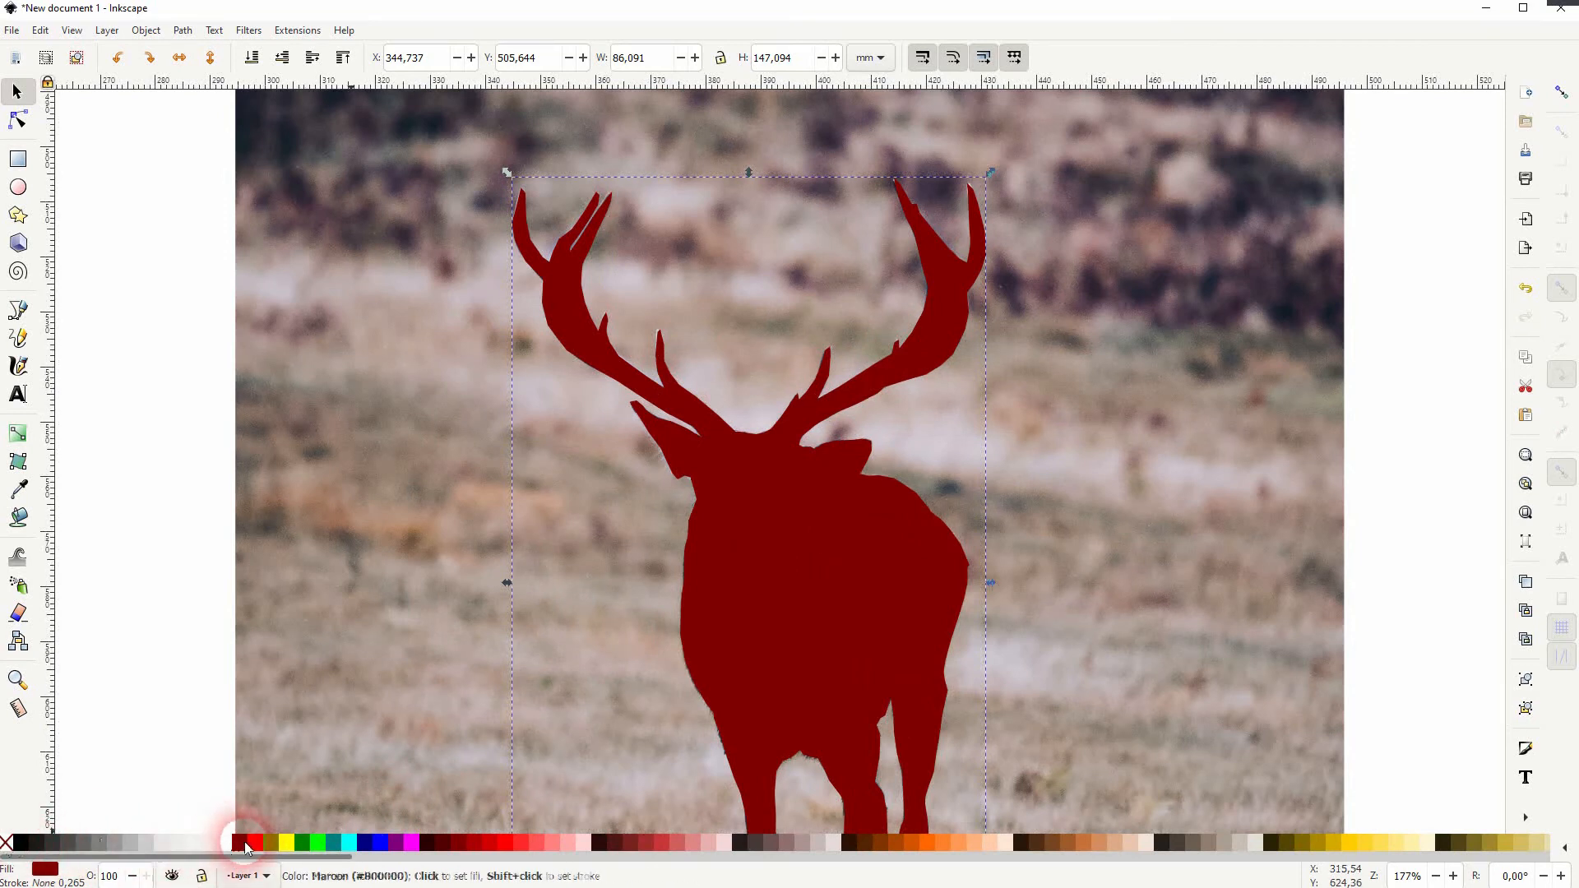
click(6, 843)
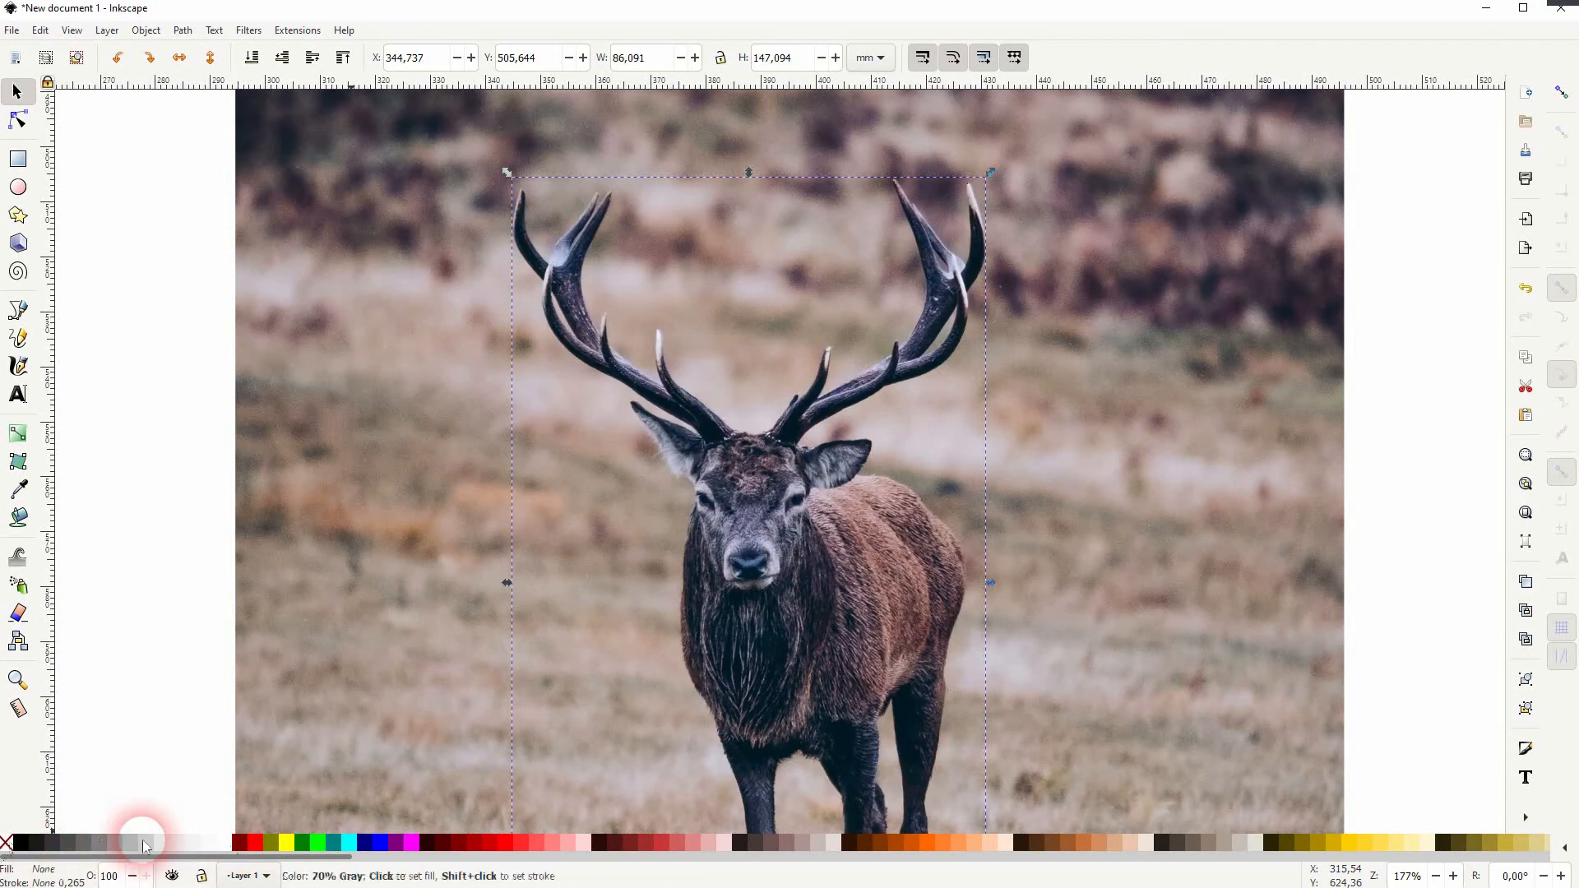
shift+click(240, 842)
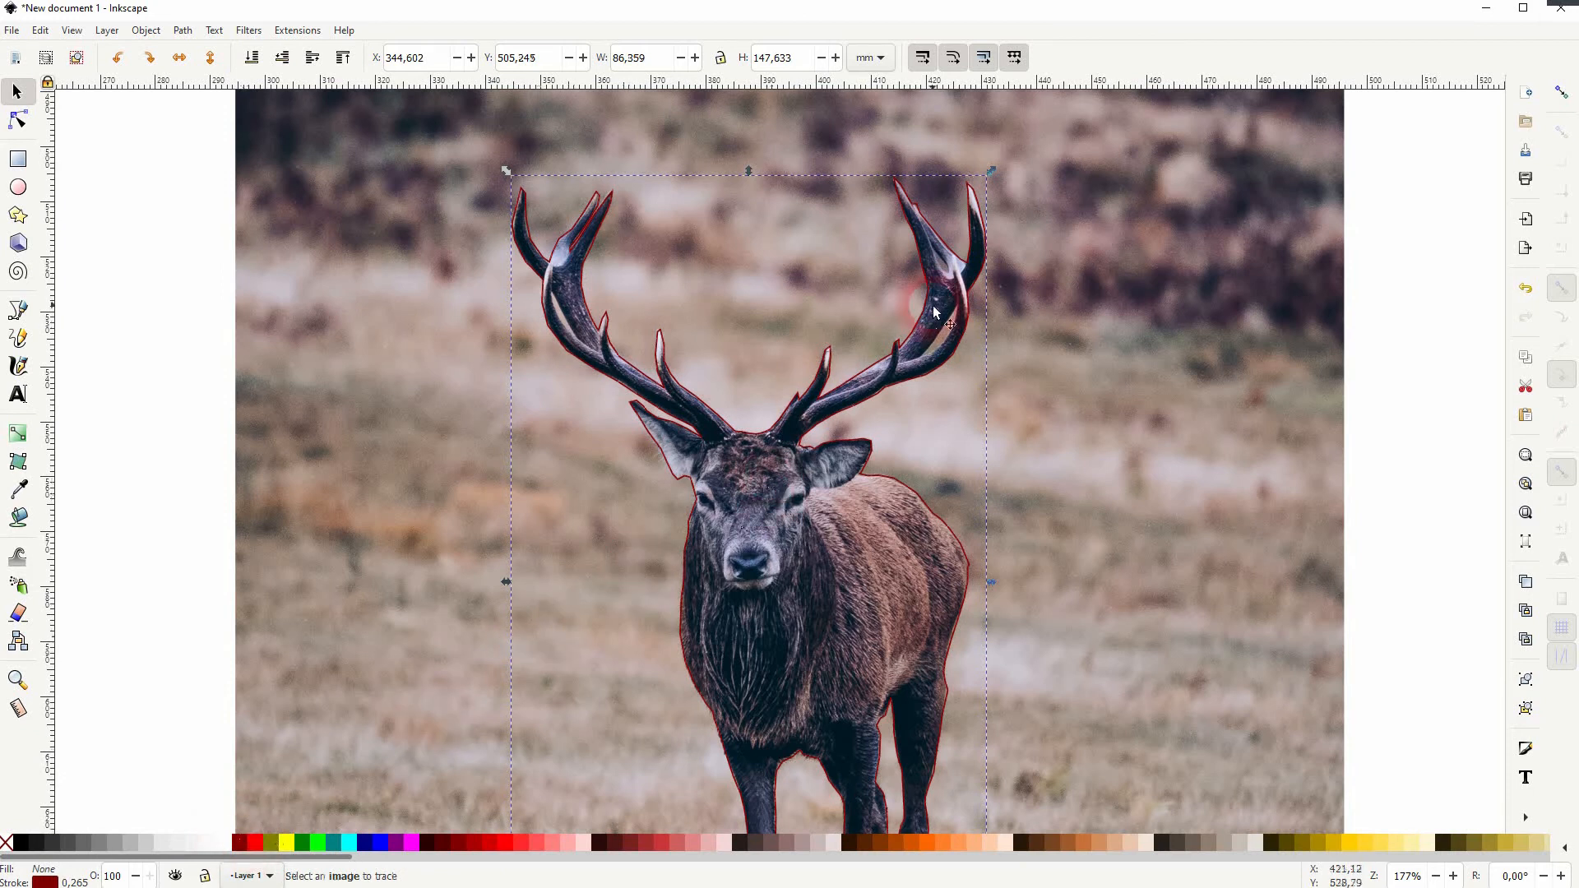
- Trace the gap in the right-hand antler as a closed Pen path, fill it with Olive and remove its stroke
scroll(958, 337, left, 4)
scroll(958, 337, up, 3)
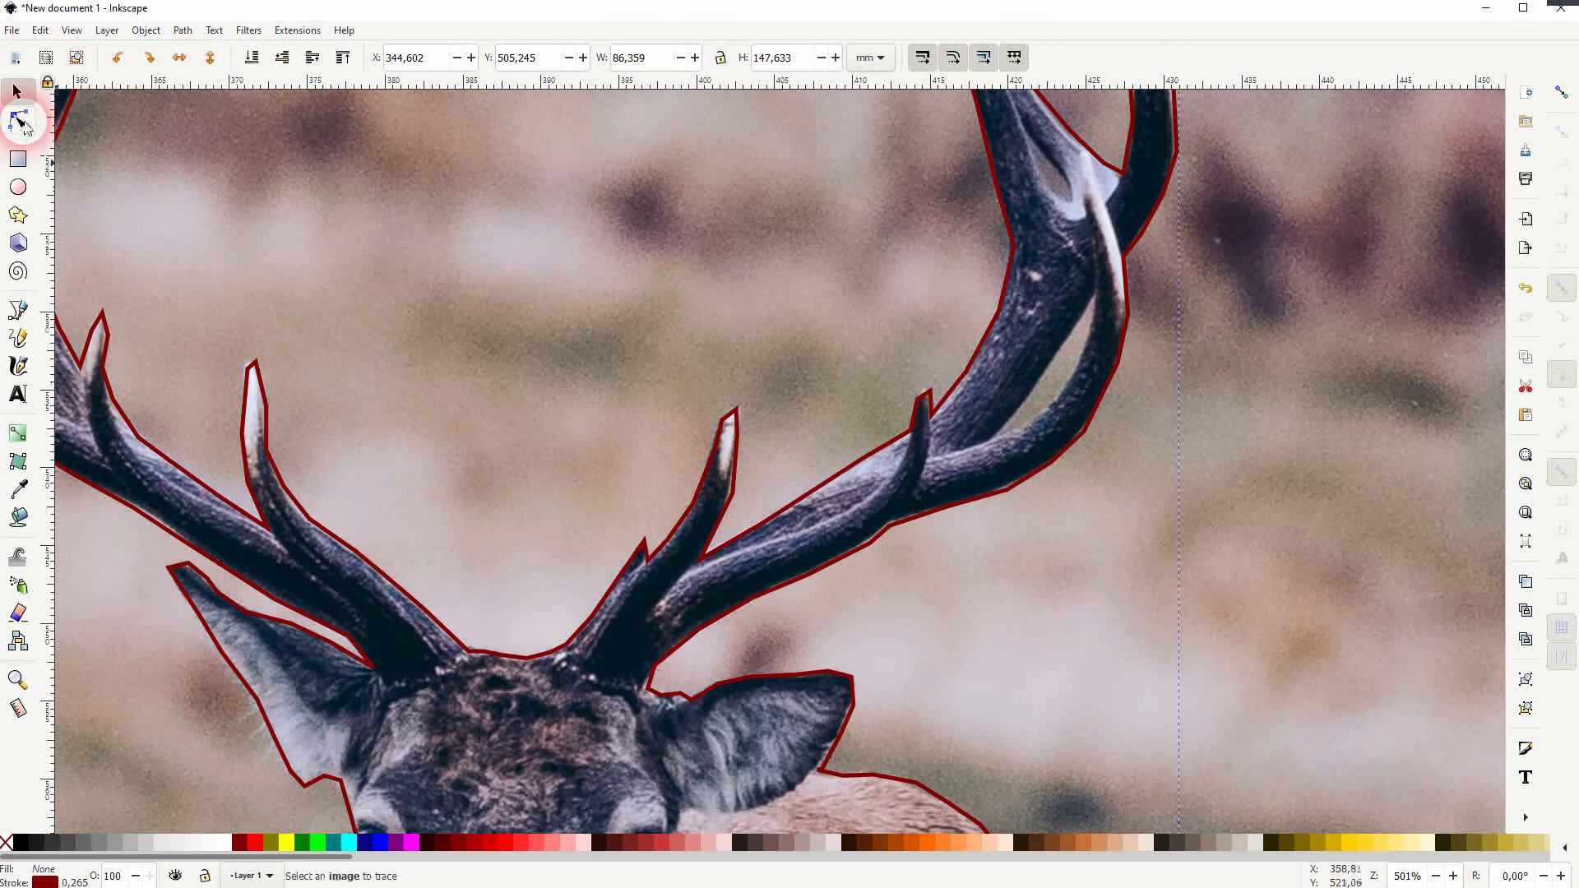
click(18, 119)
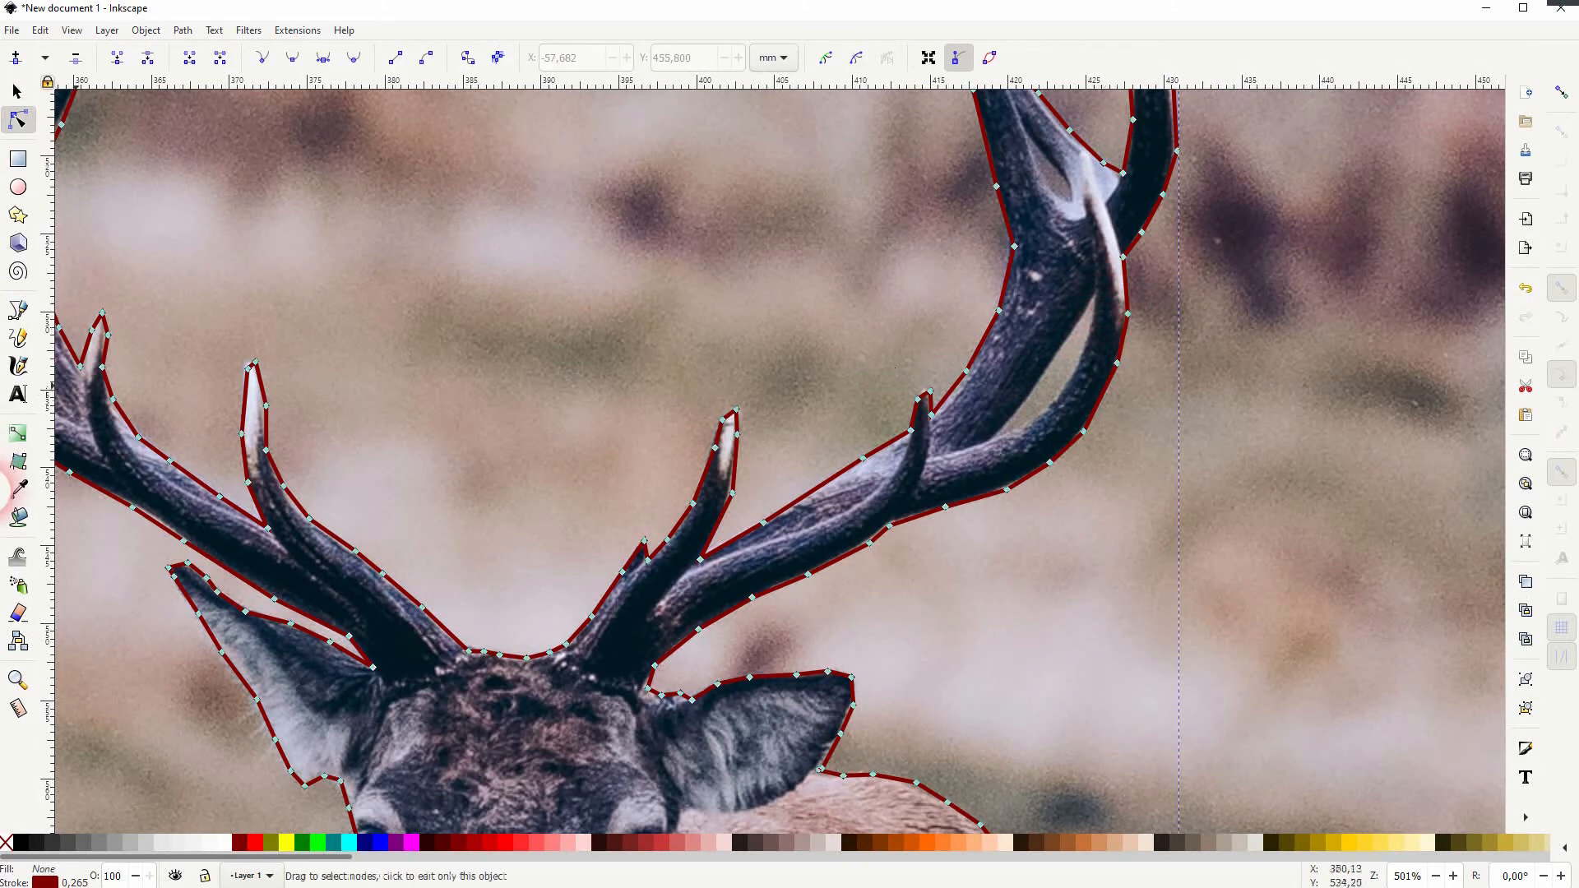
click(17, 309)
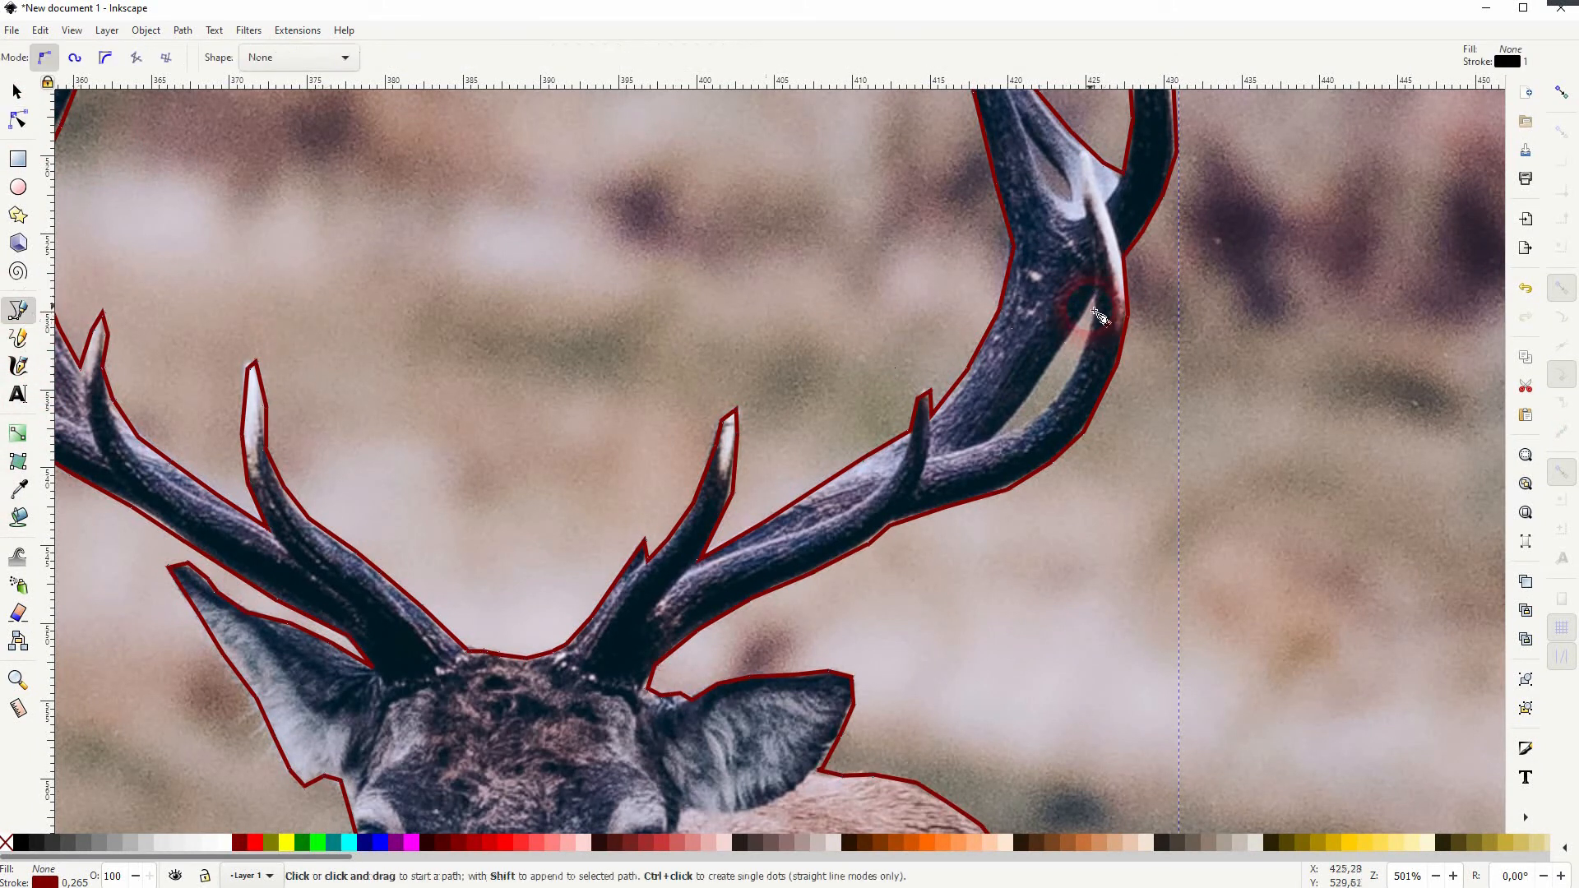
click(1096, 297)
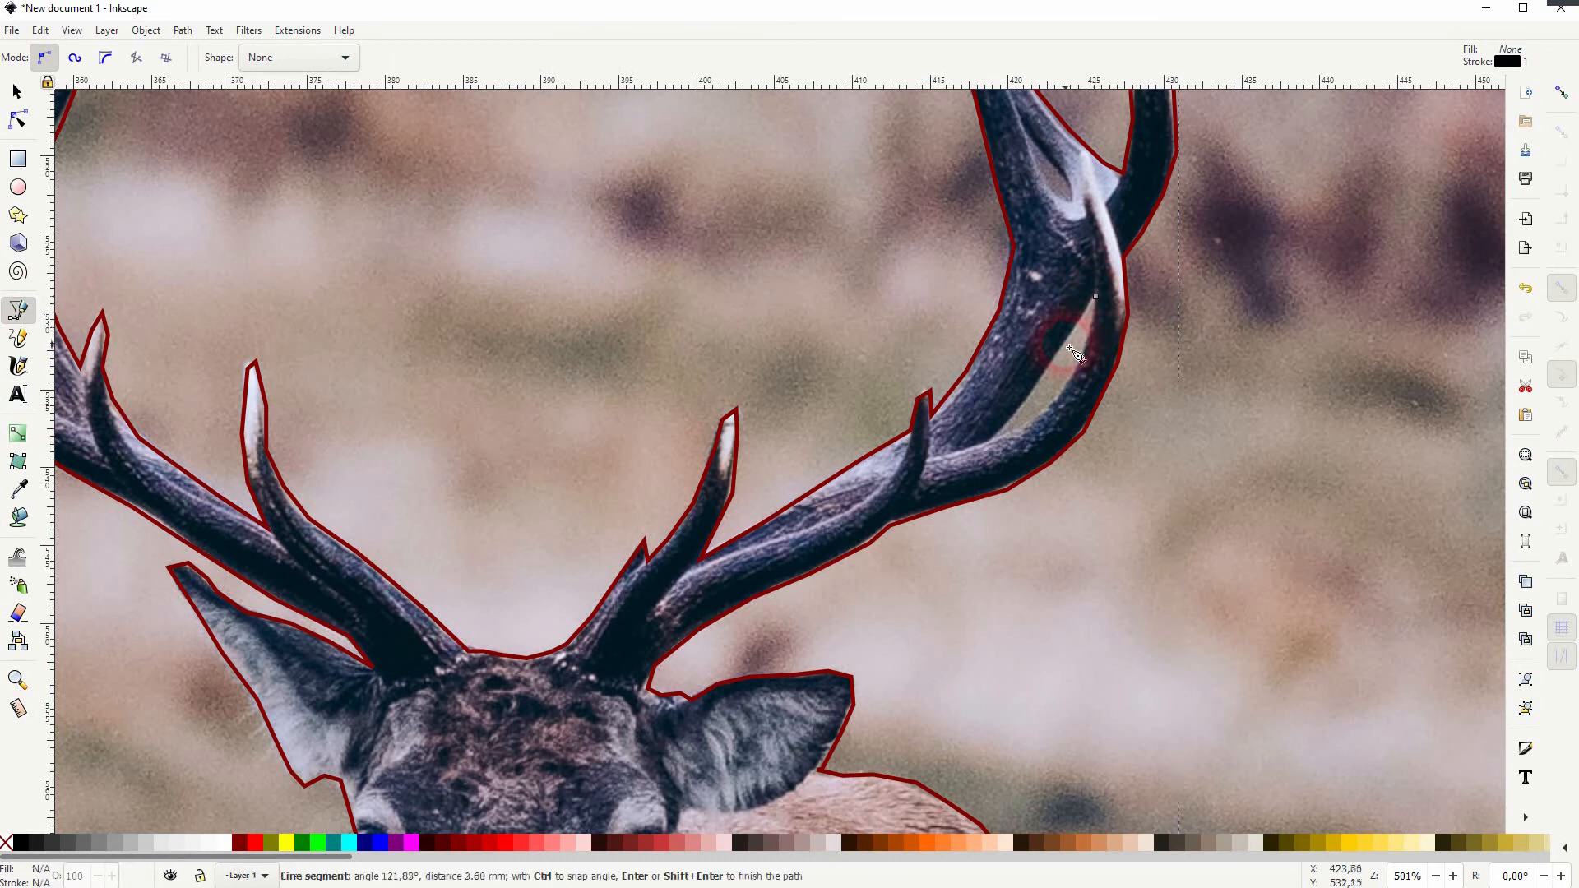
click(999, 448)
click(1039, 421)
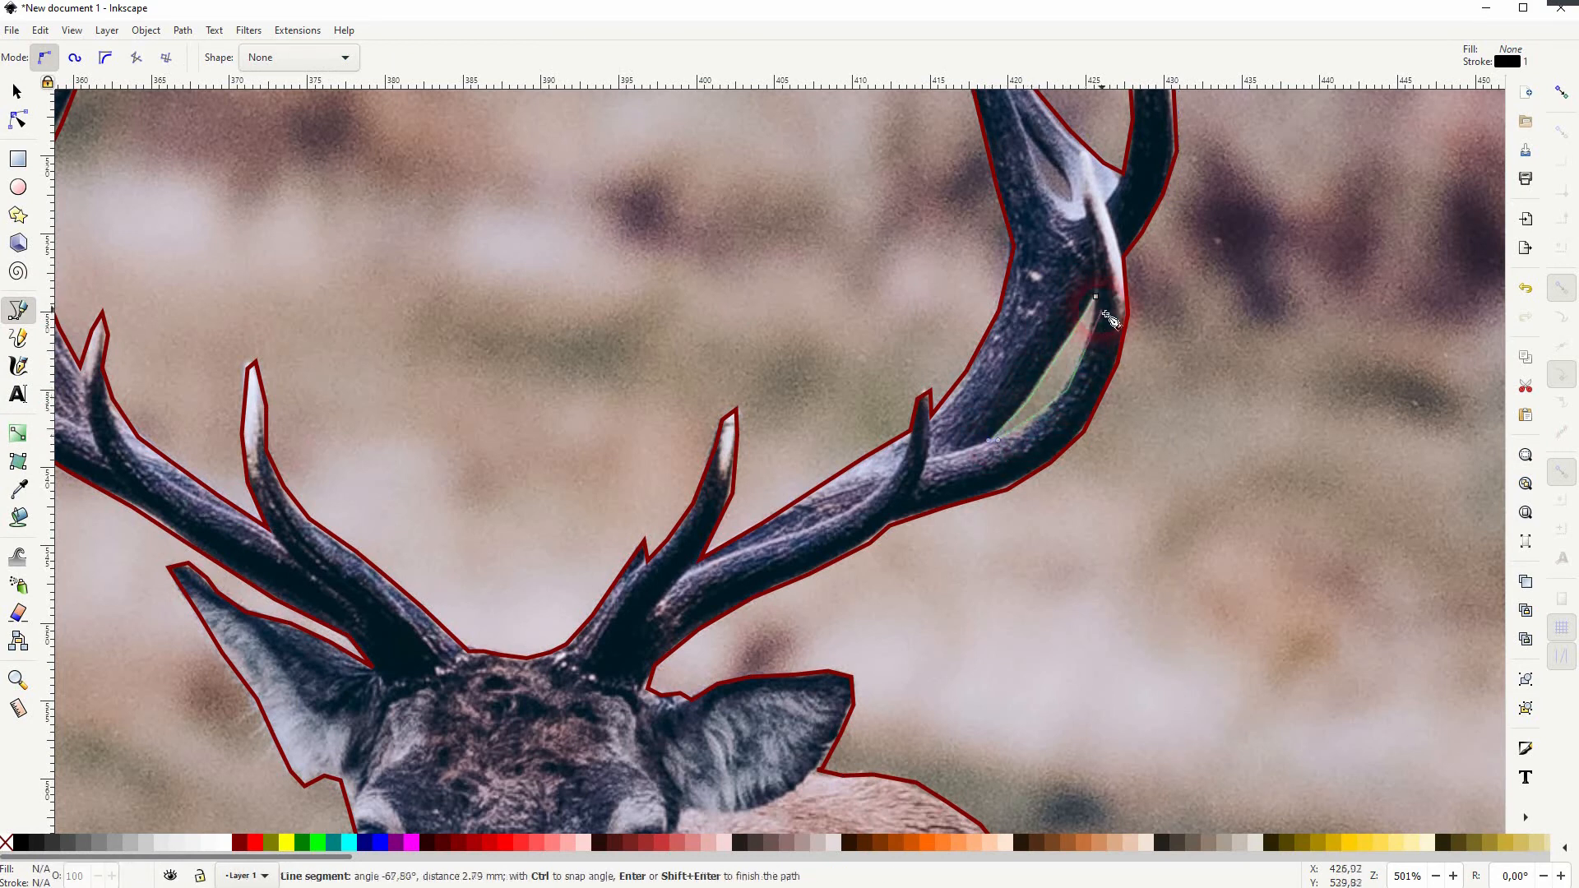
click(1096, 297)
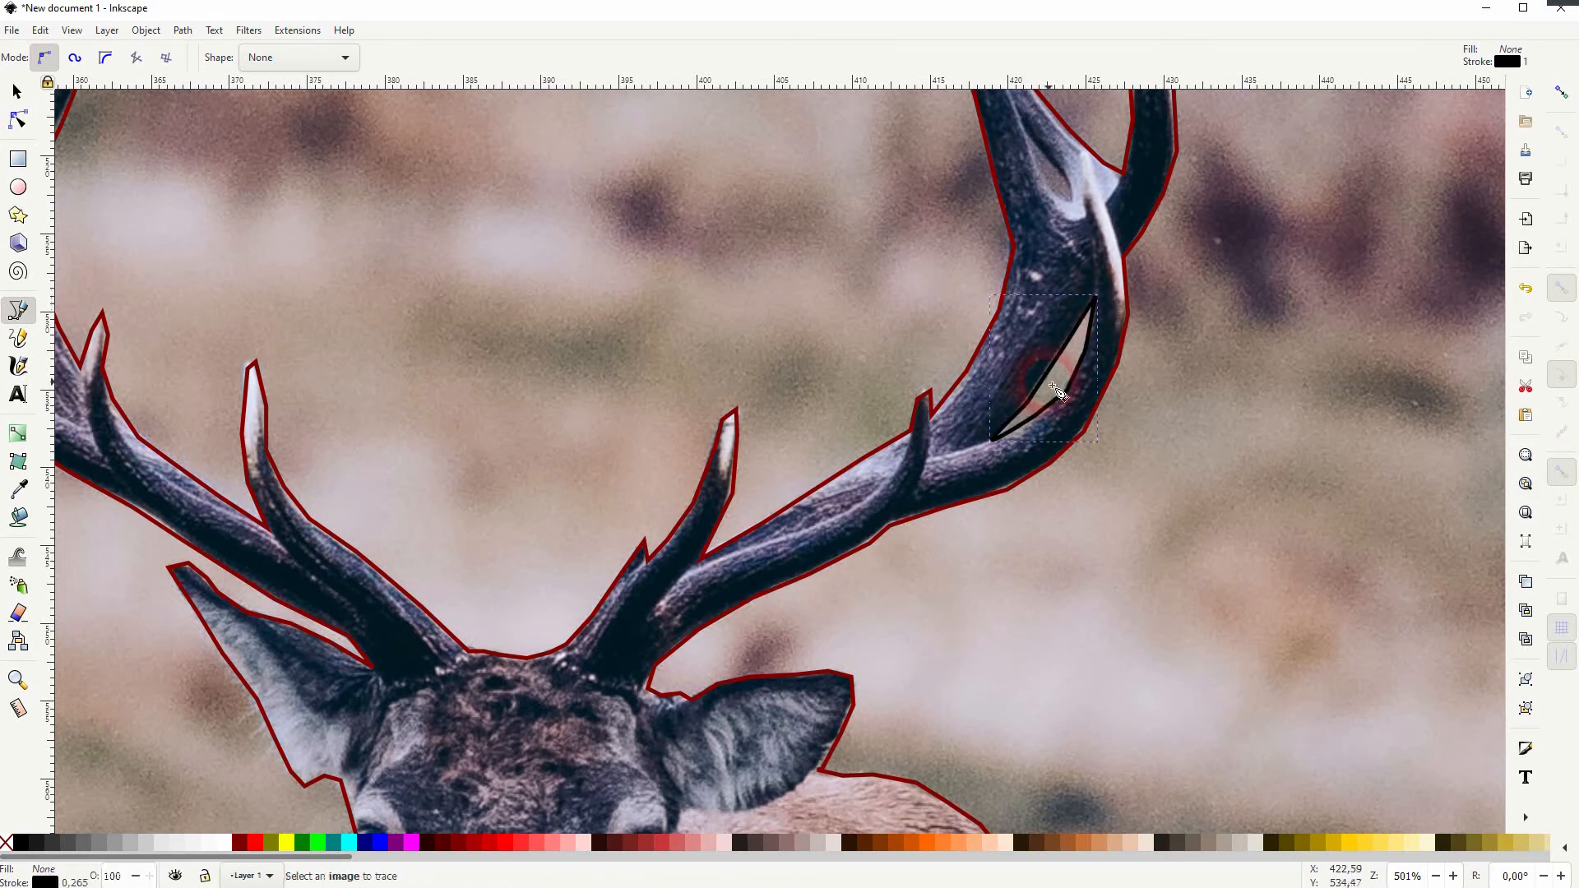
click(276, 843)
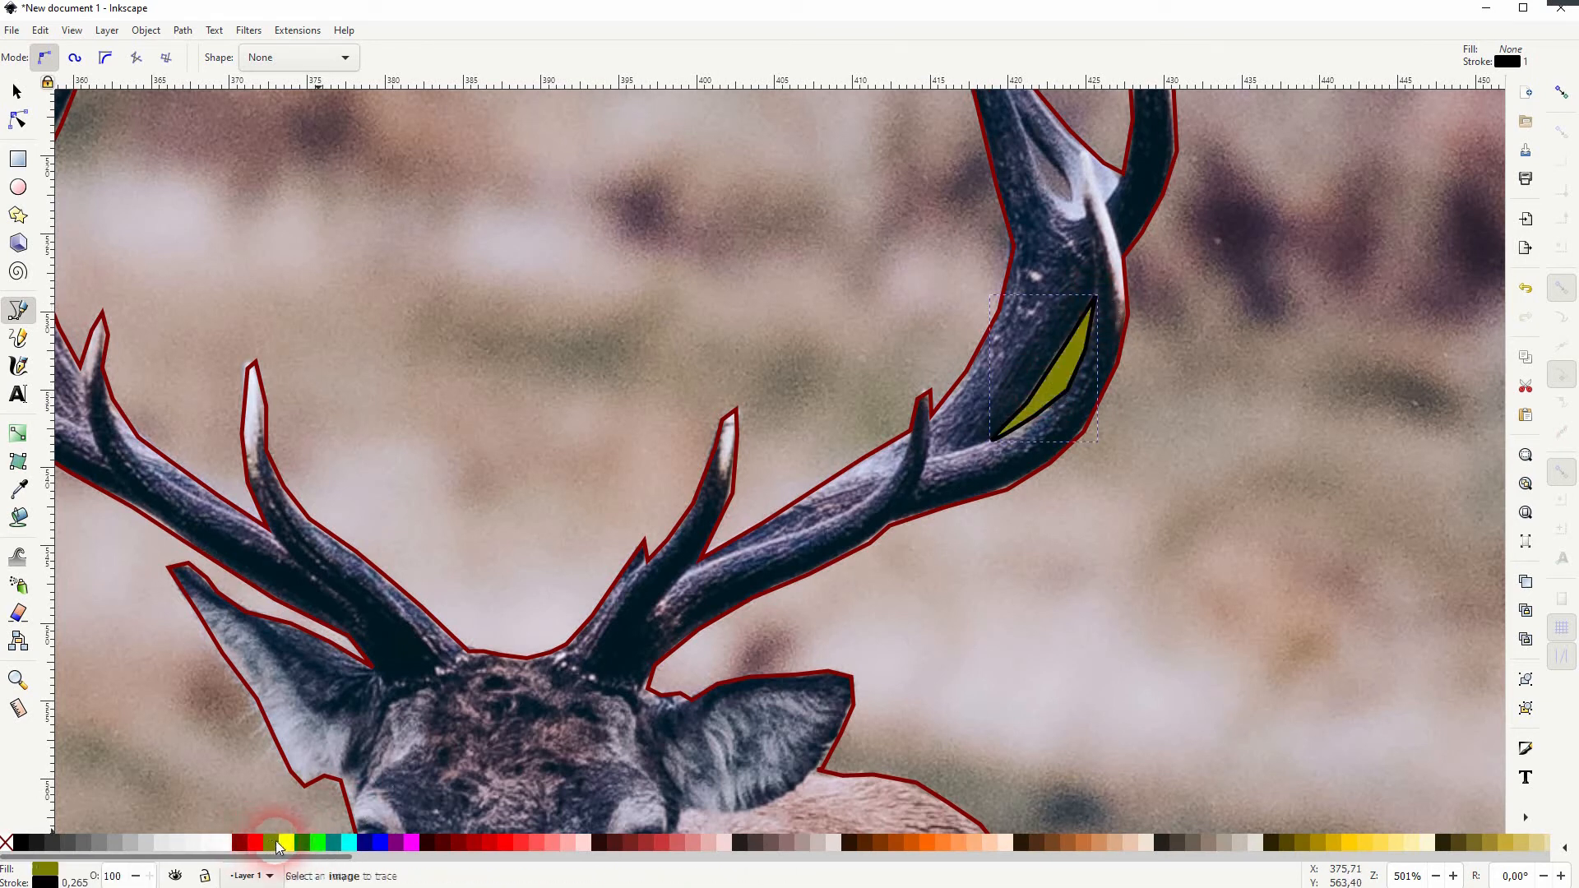
shift+click(7, 843)
- Trace the narrow gap in the left-hand antler as a closed Pen path, fill it with Olive and remove its stroke
click(456, 537)
drag(459, 538, 1029, 680)
click(689, 482)
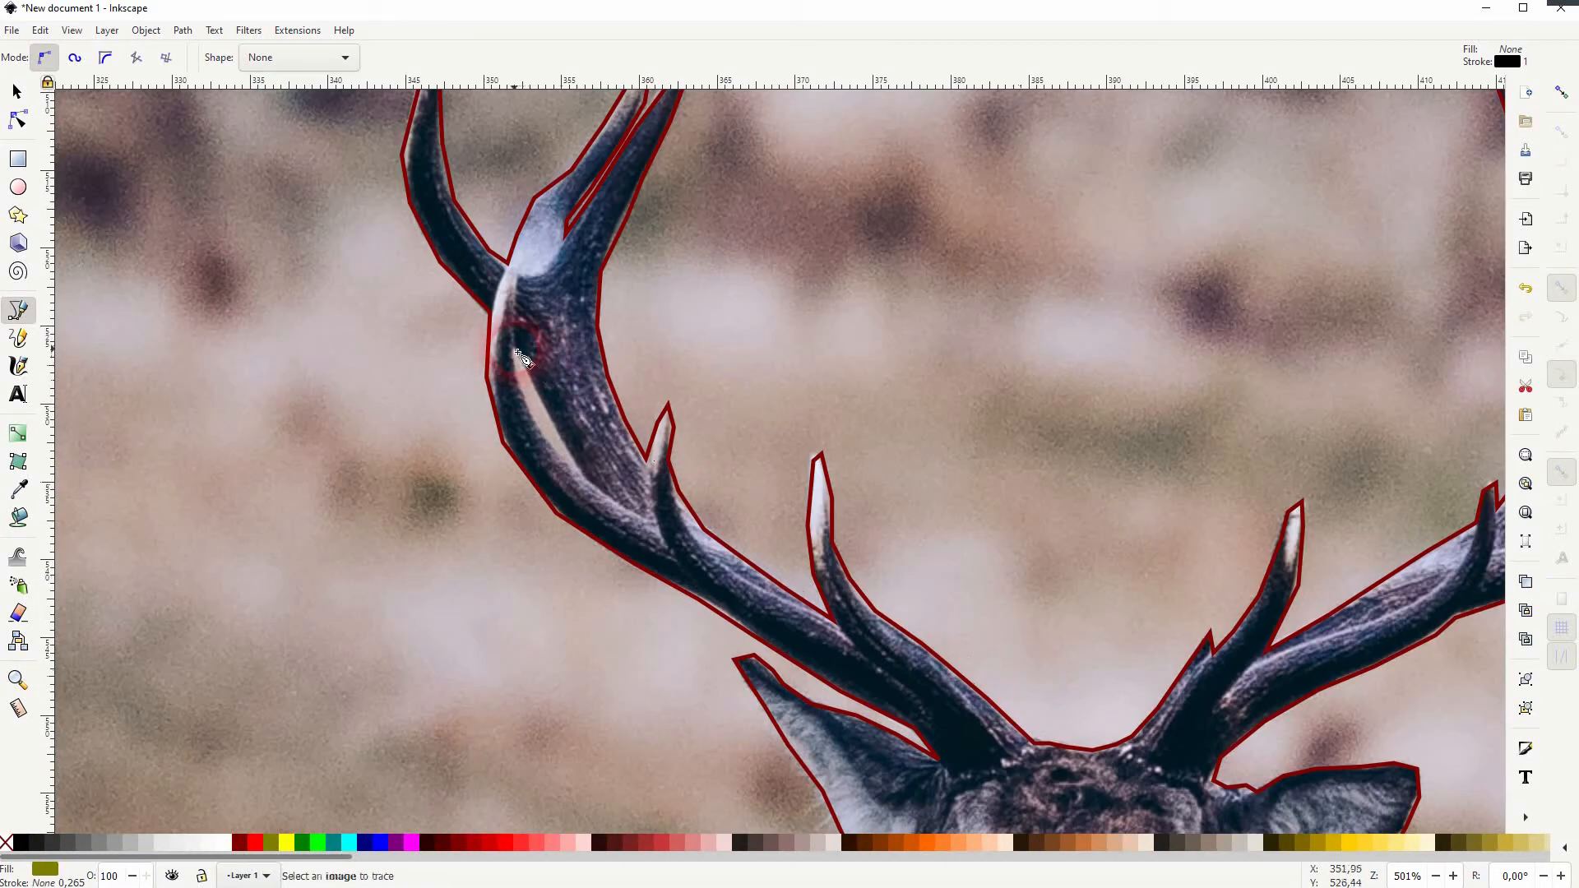
click(515, 349)
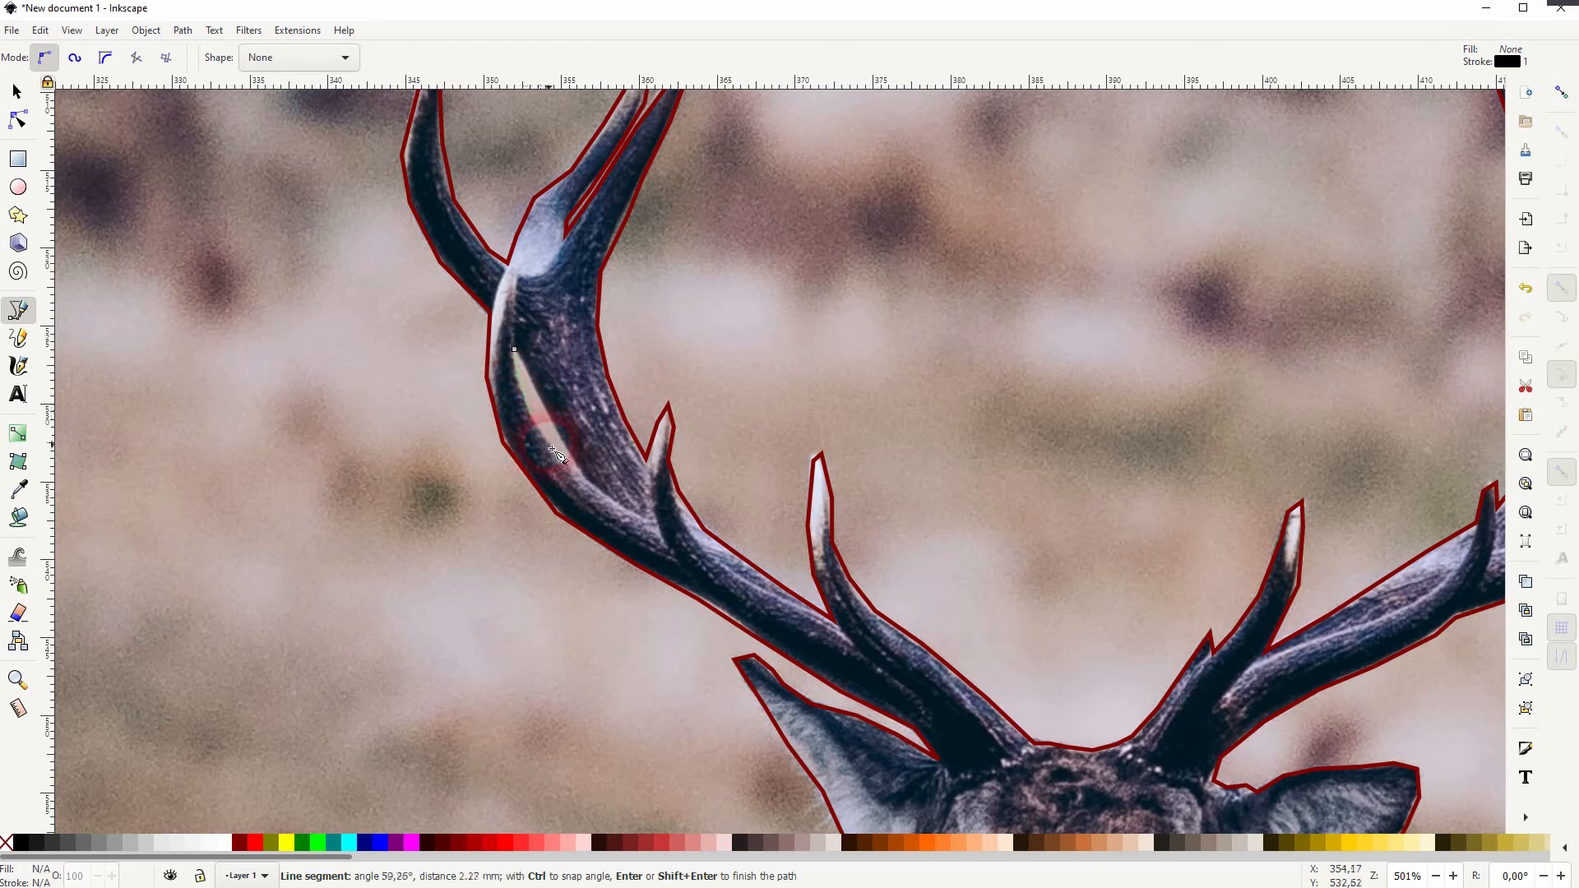
click(584, 482)
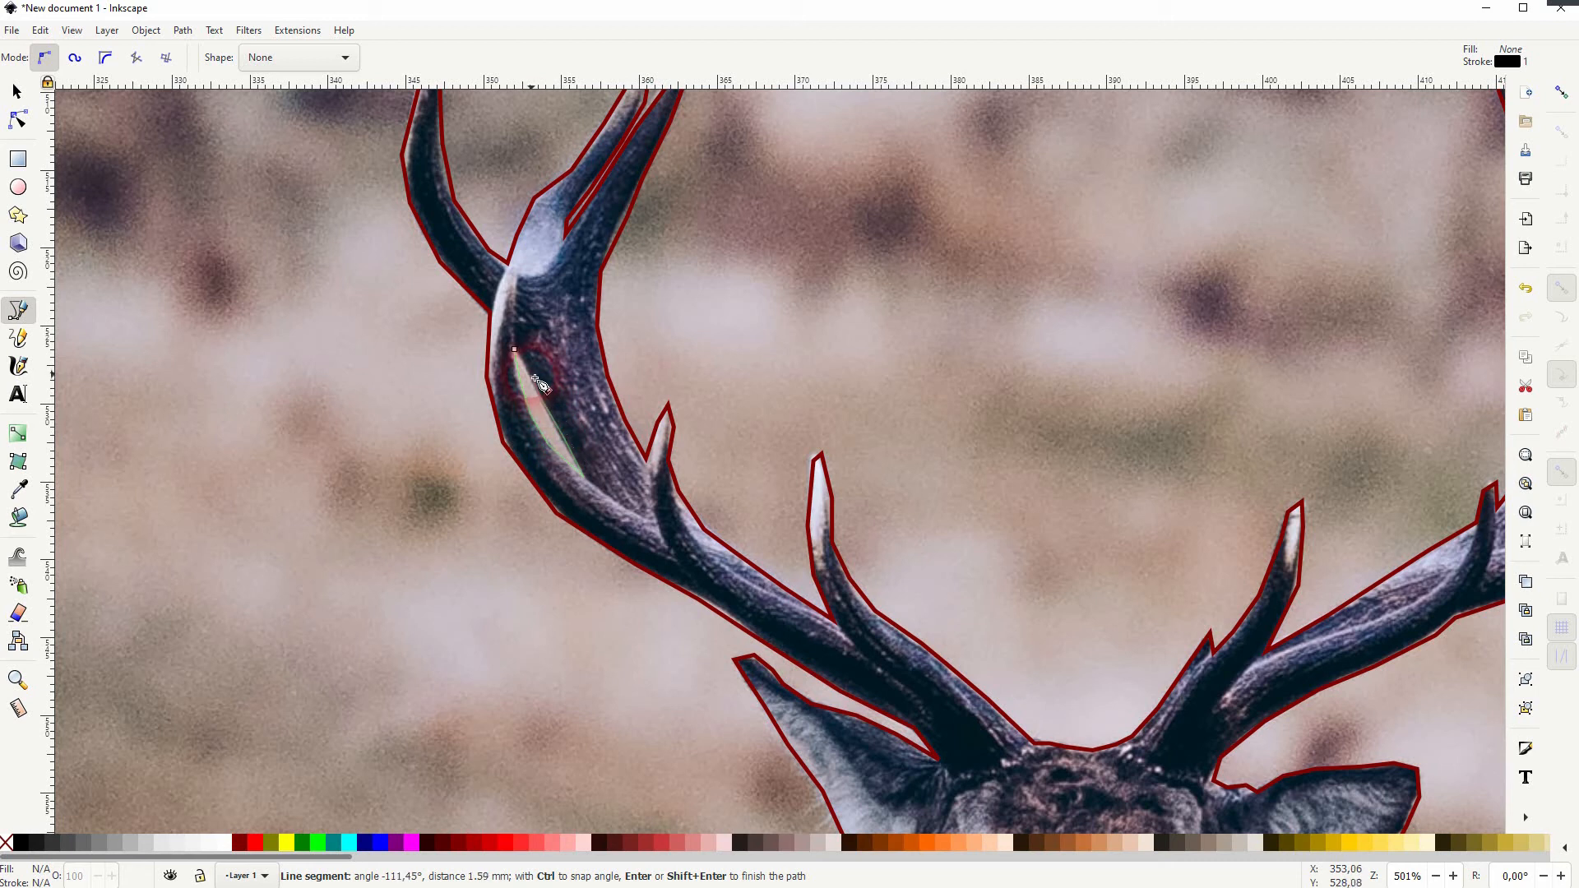
click(523, 359)
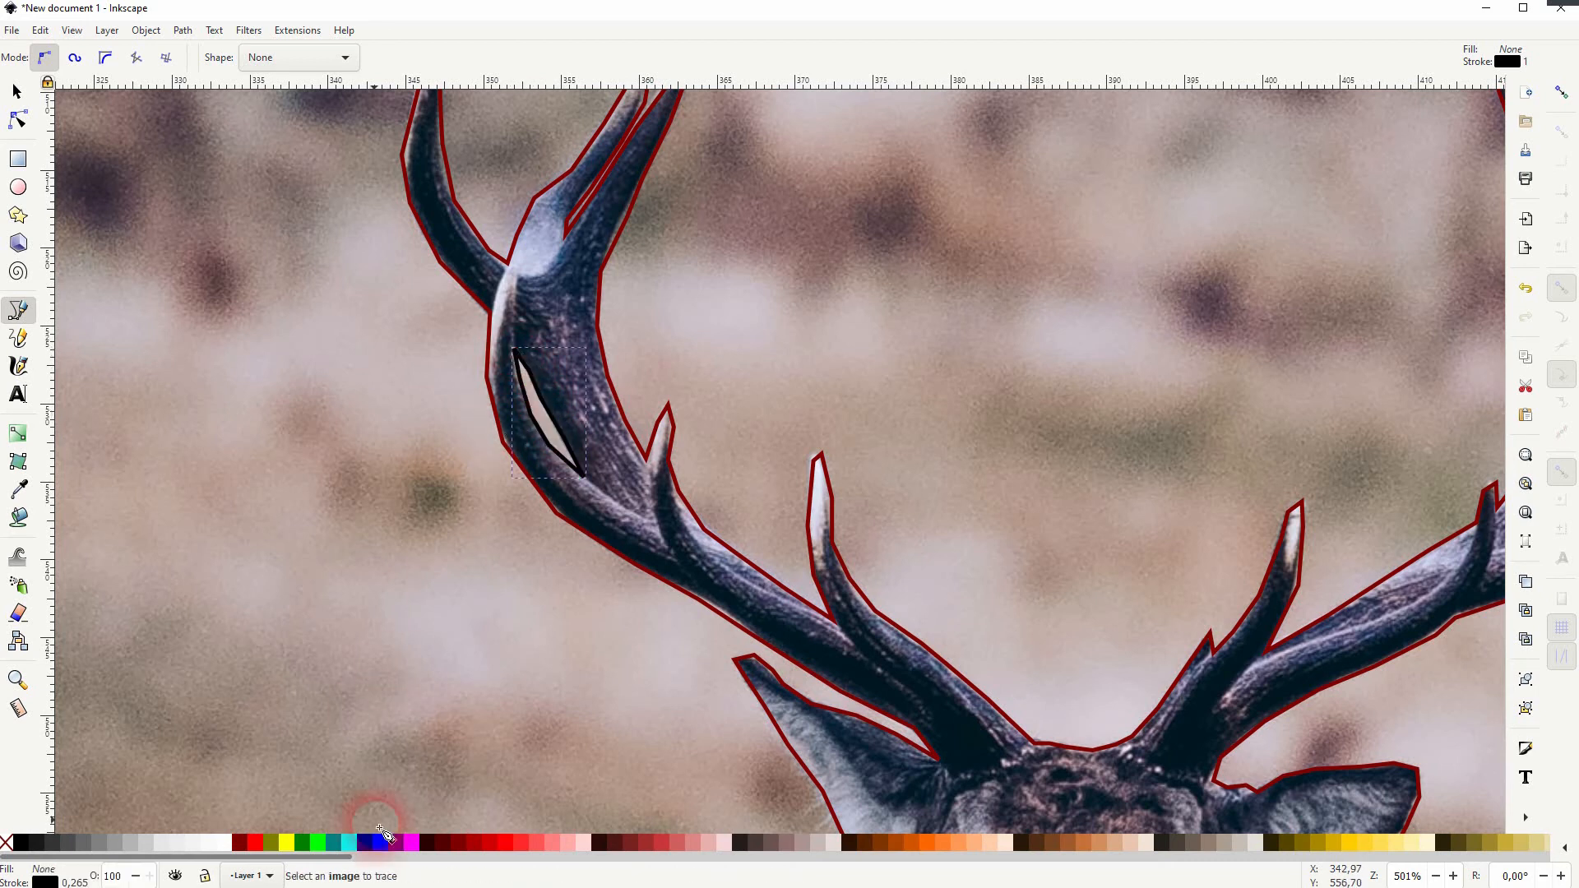
click(270, 843)
key(s)
shift+click(6, 843)
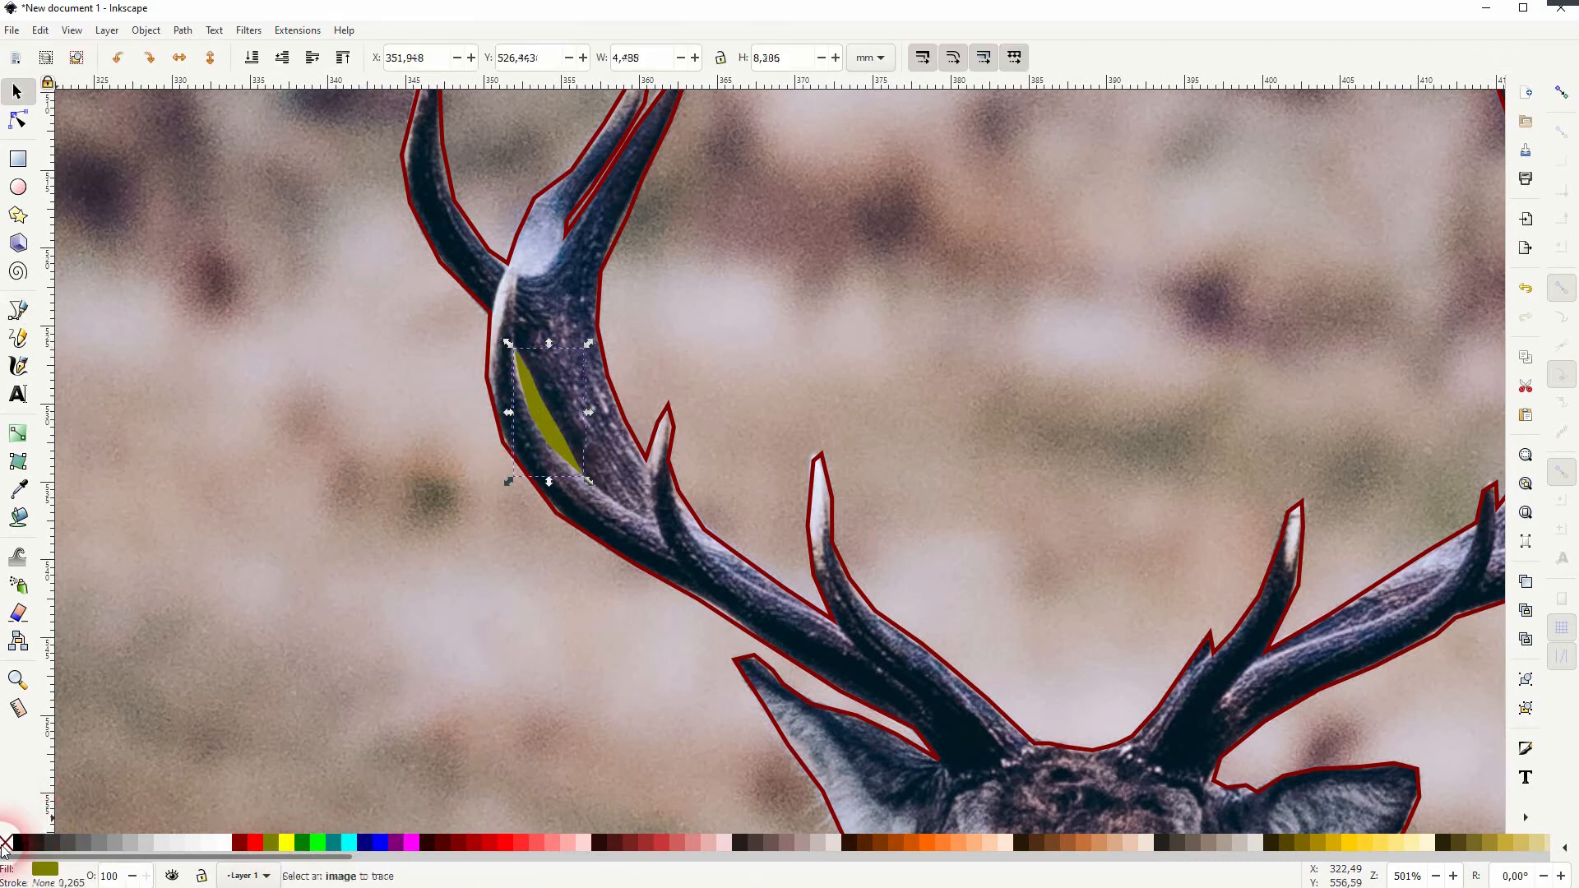
- Remove the deer outline's stroke and fill the shape with Maroon
click(627, 420)
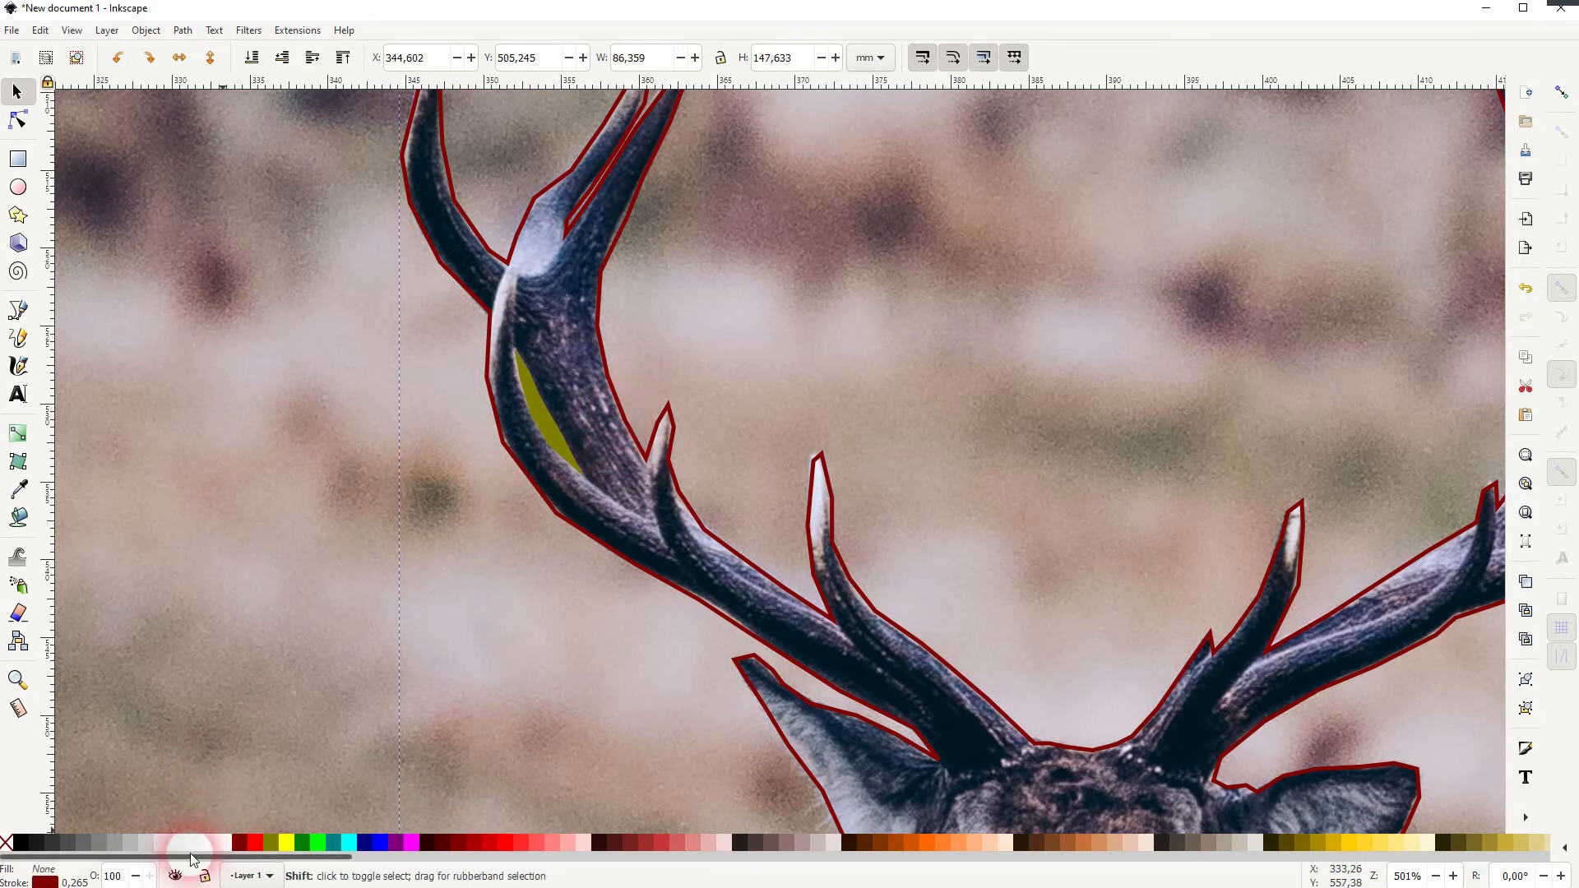
shift+click(7, 843)
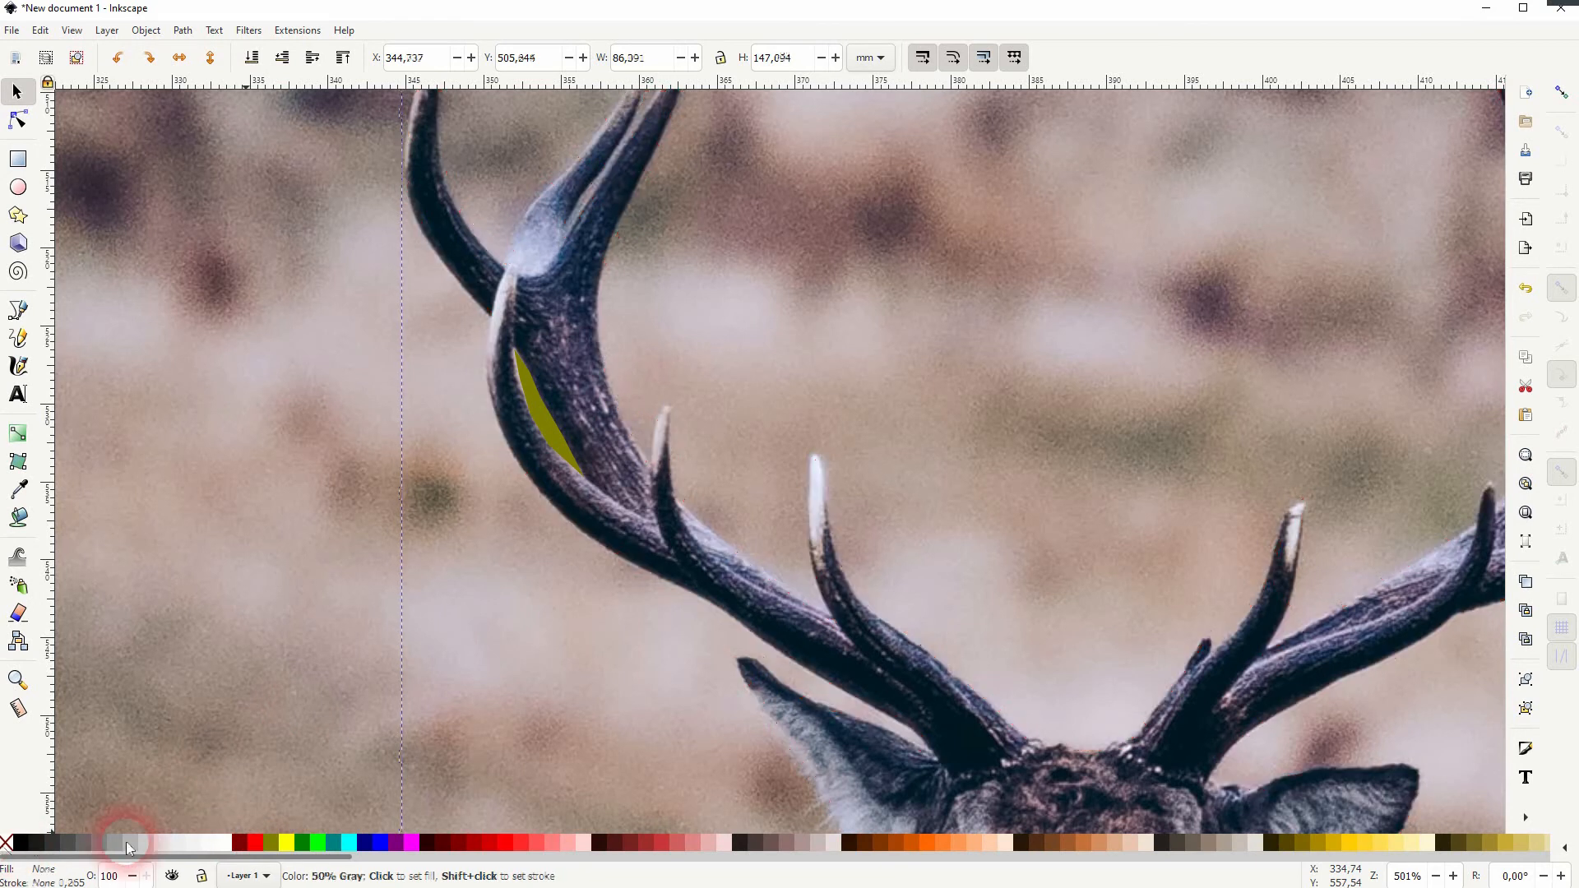
click(238, 843)
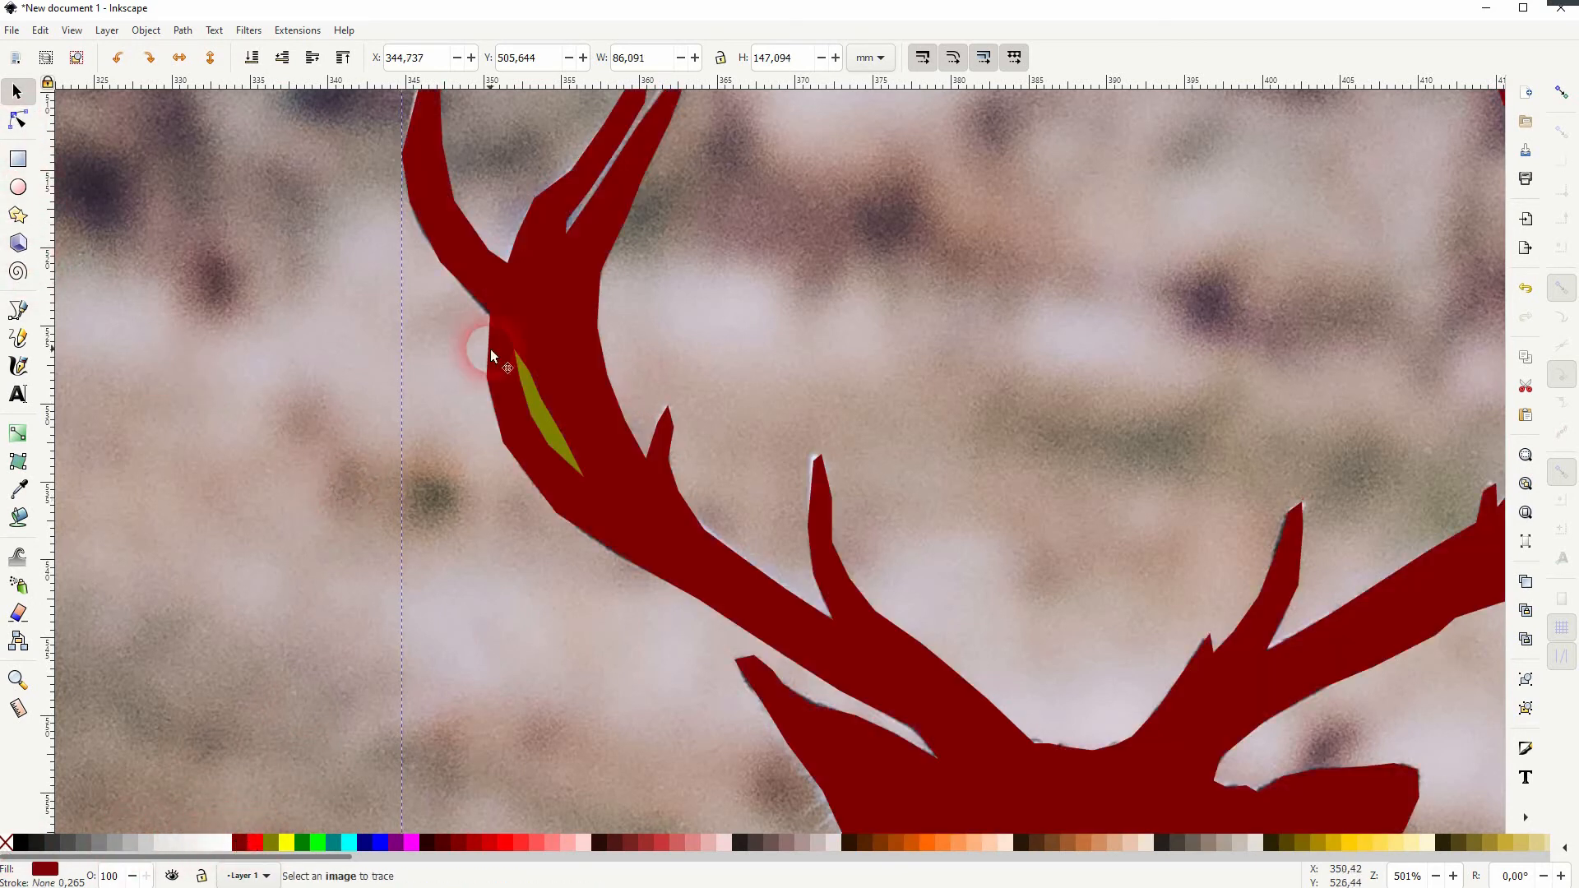
- Cut the olive left-hand antler gap out of the maroon deer with Difference
click(545, 425)
shift+click(600, 264)
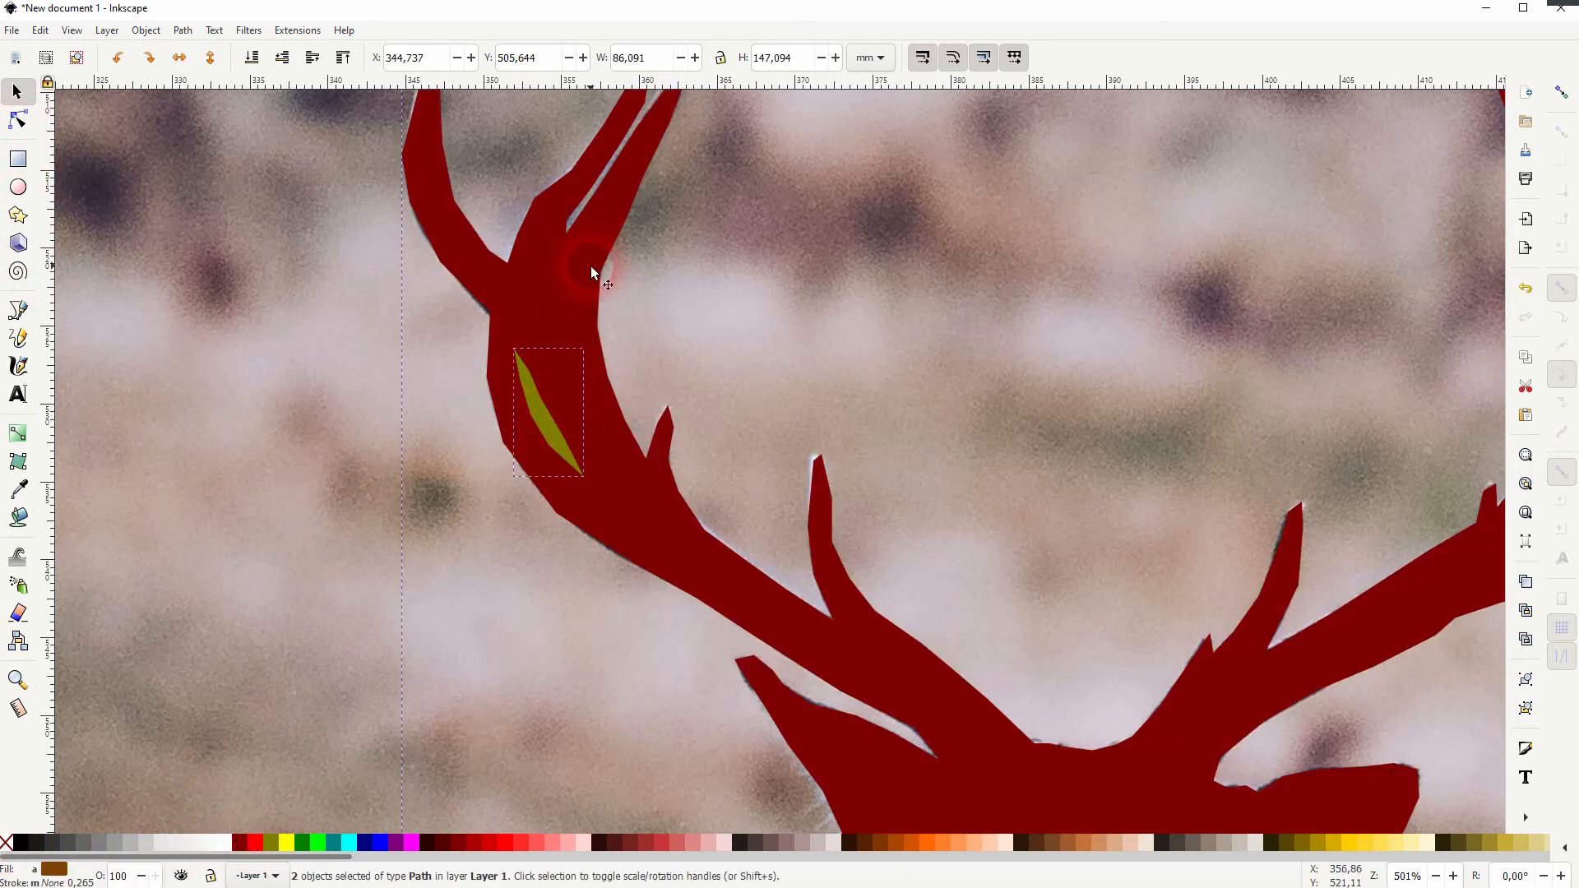
click(182, 31)
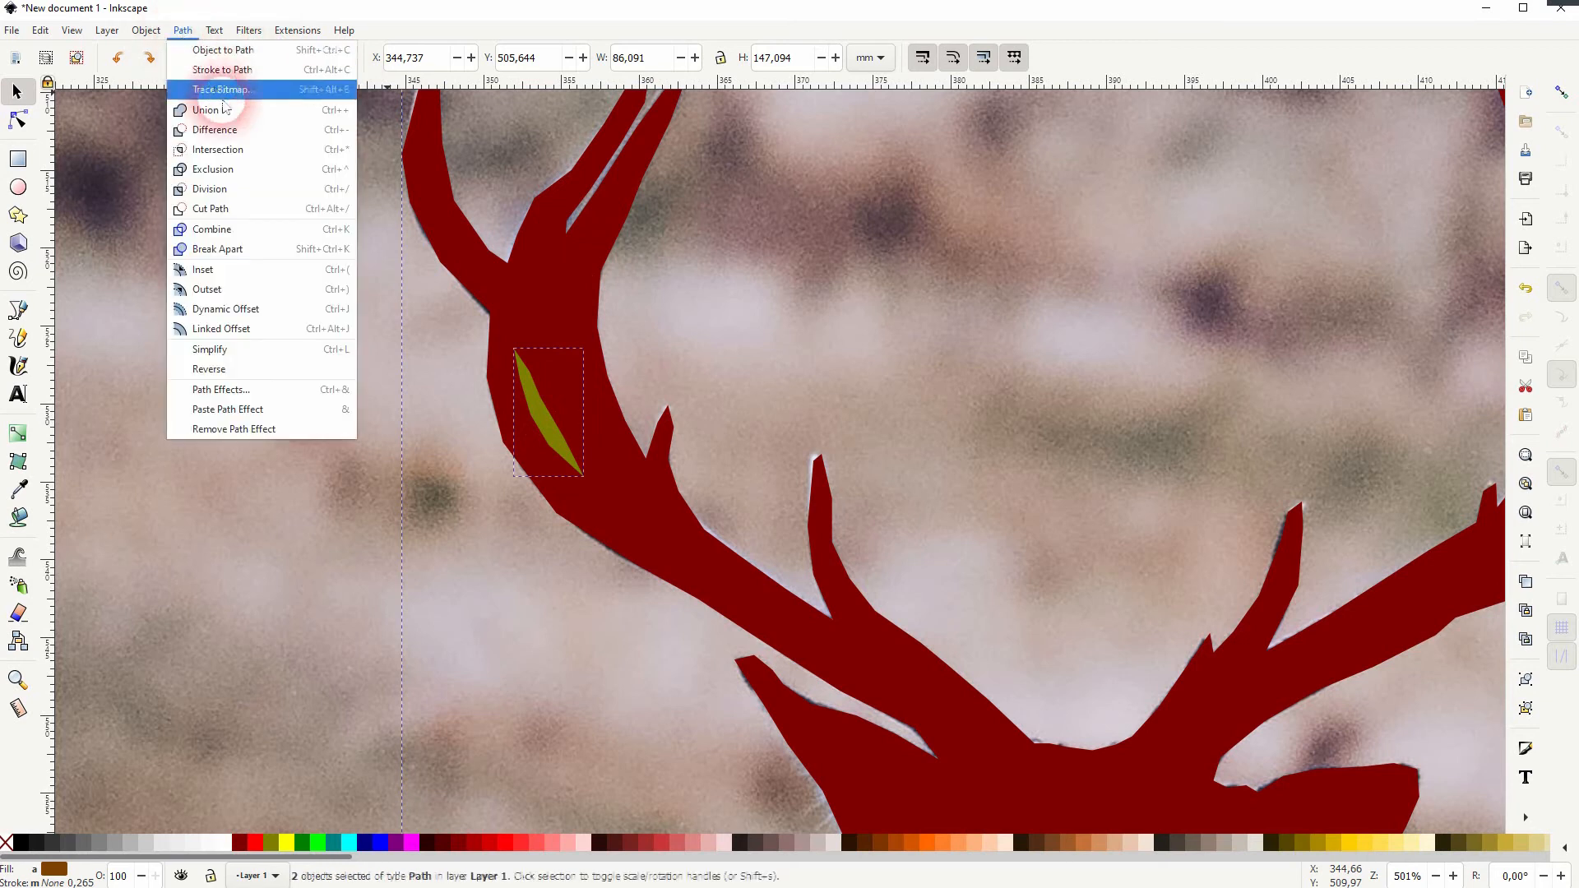
click(237, 139)
- Subtract the olive right-hand antler gap from the maroon deer silhouette with Difference
drag(1383, 672, 570, 617)
click(770, 429)
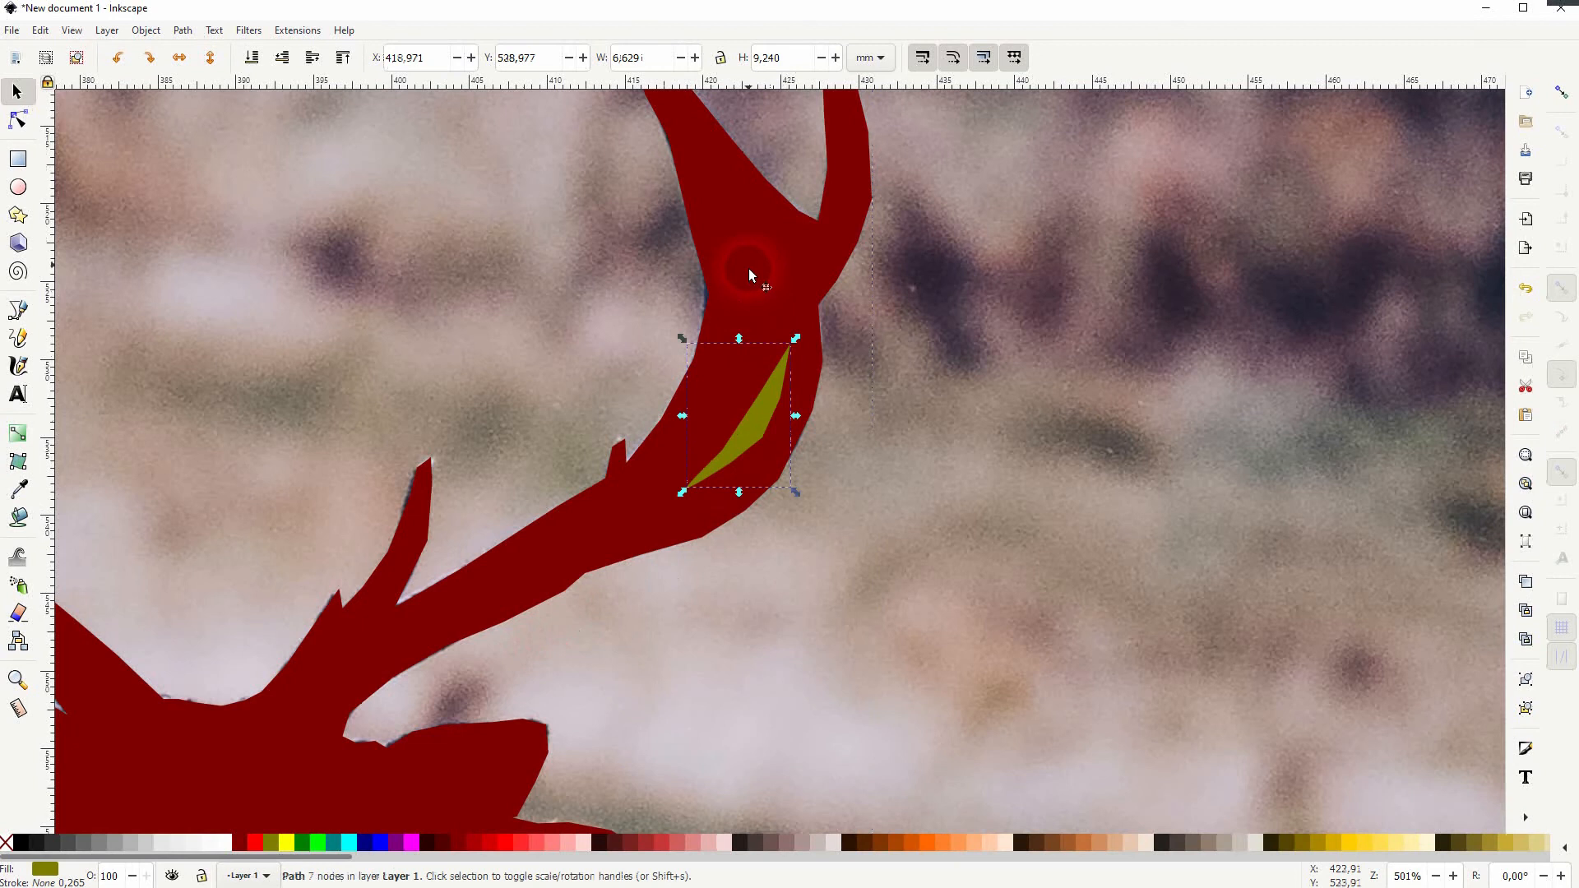
shift+click(751, 240)
click(180, 31)
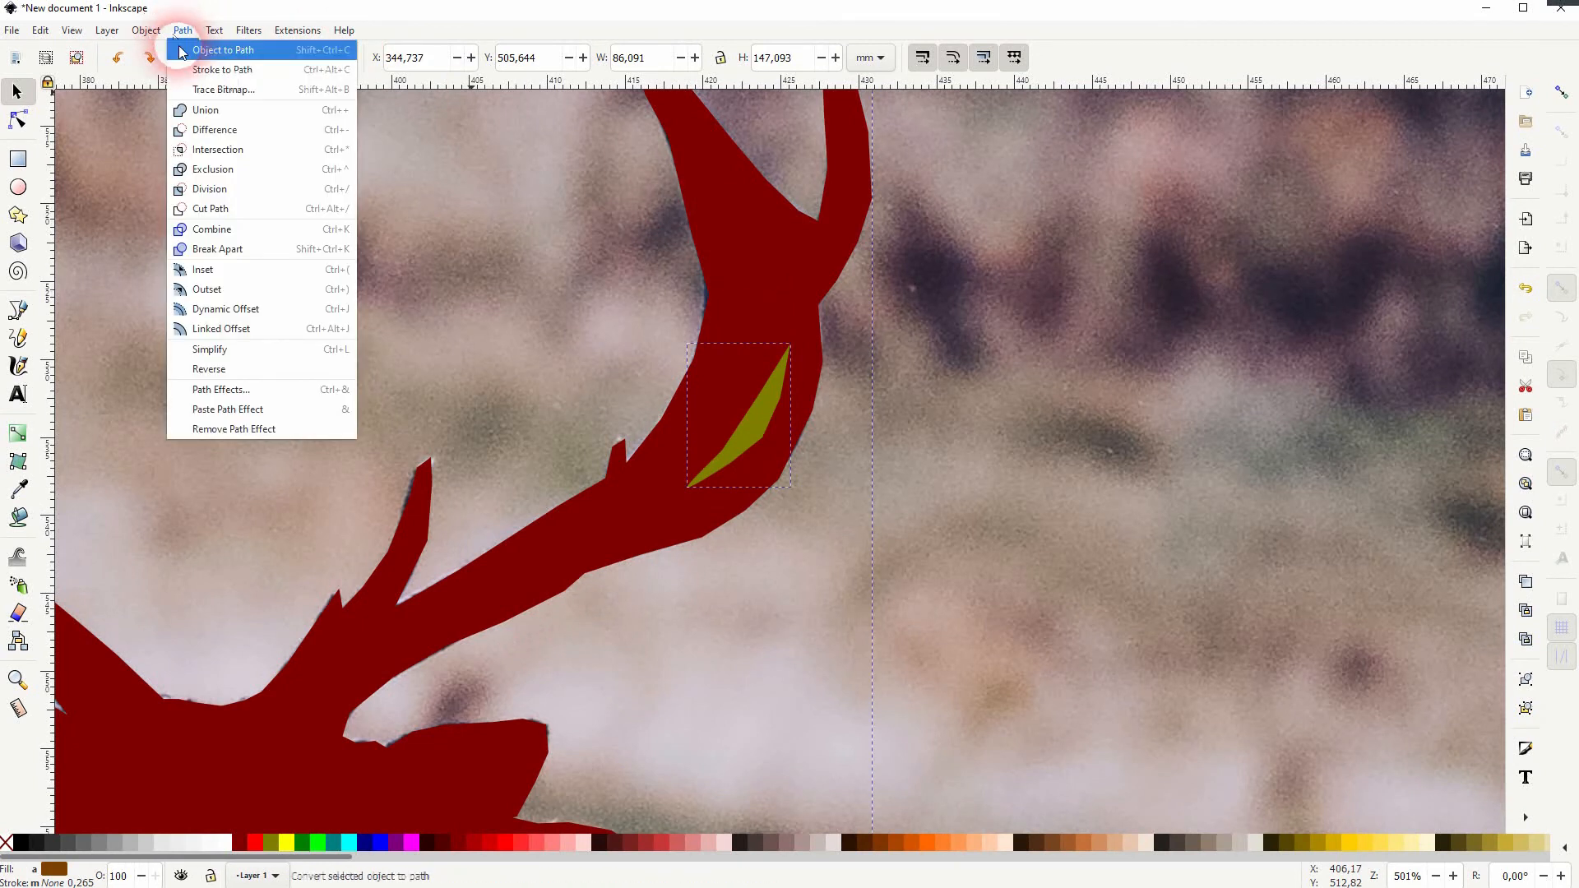
click(236, 131)
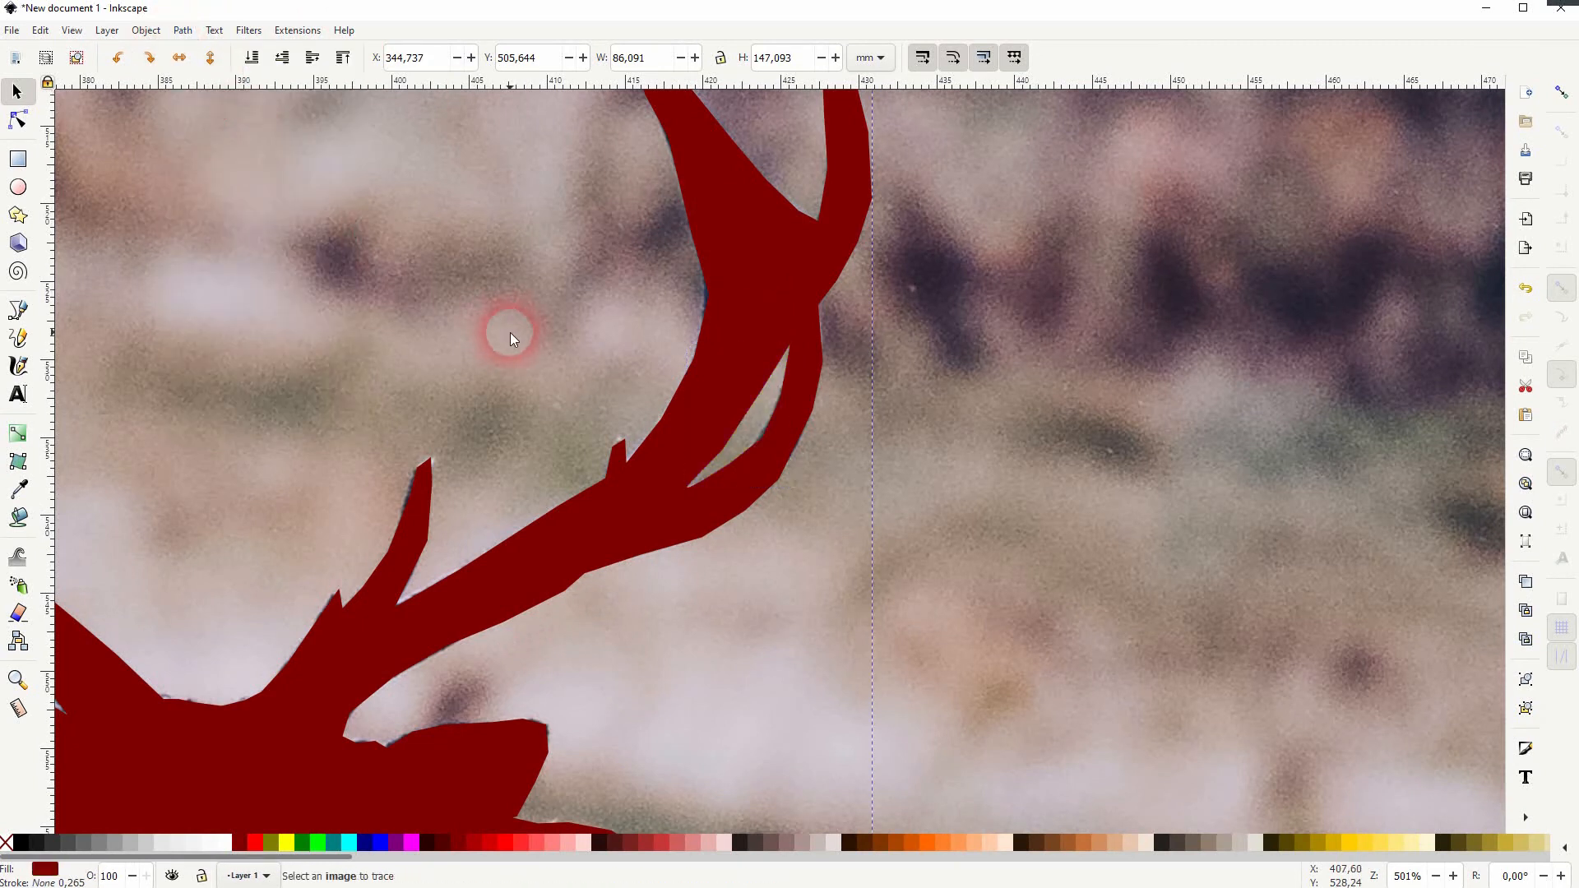
- Edit the maroon deer's nodes and make a node midway down the chest's left edge smooth
ctrl+scroll(432, 408, down, 4)
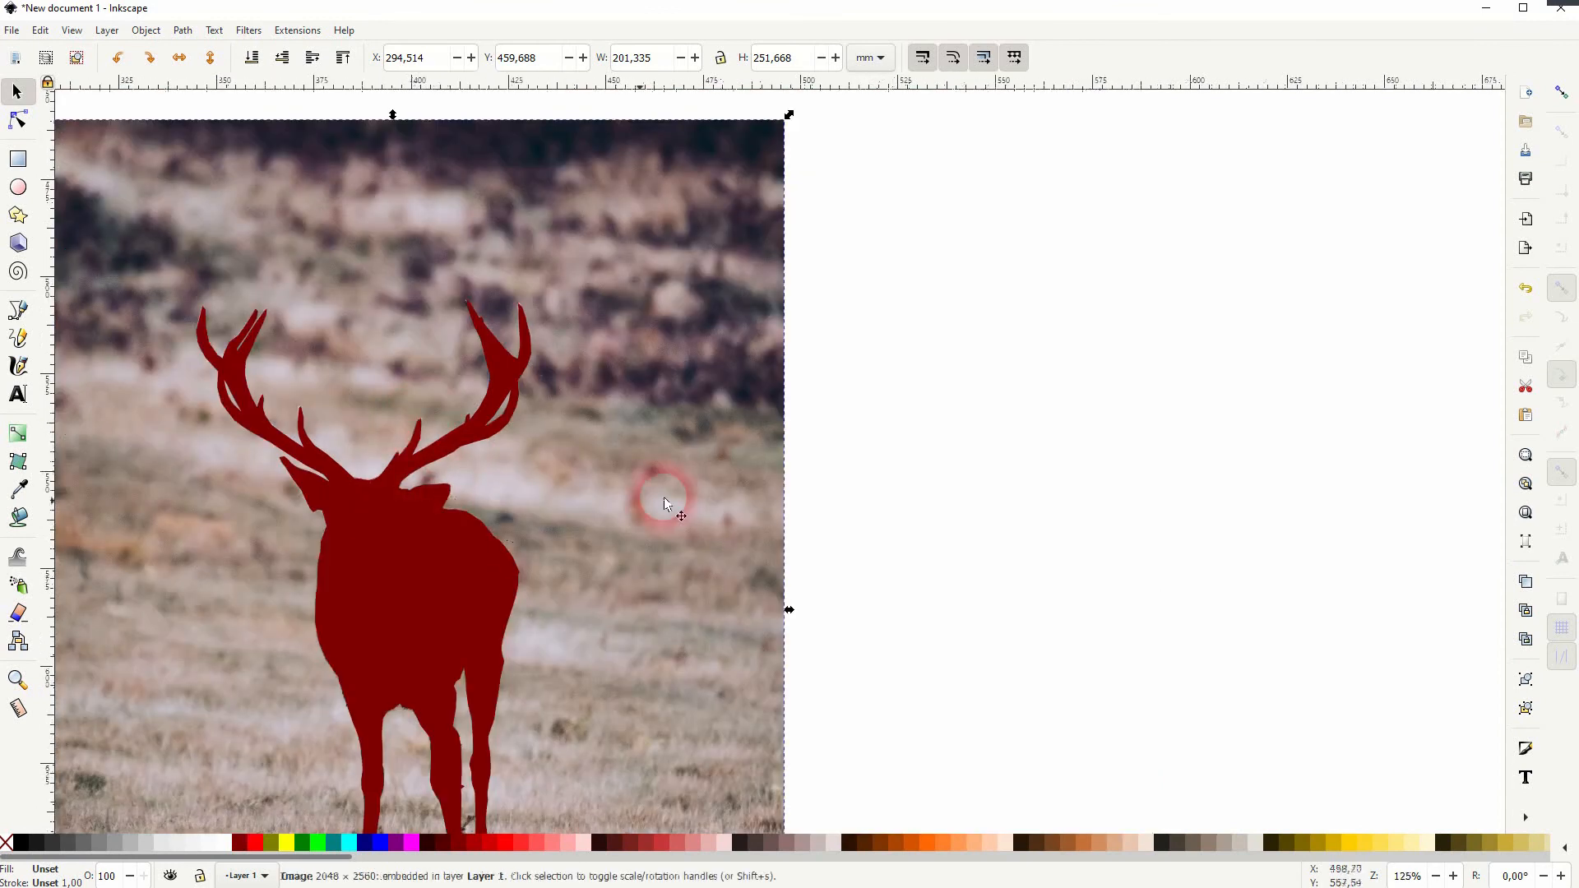
drag(667, 495, 1075, 451)
click(858, 553)
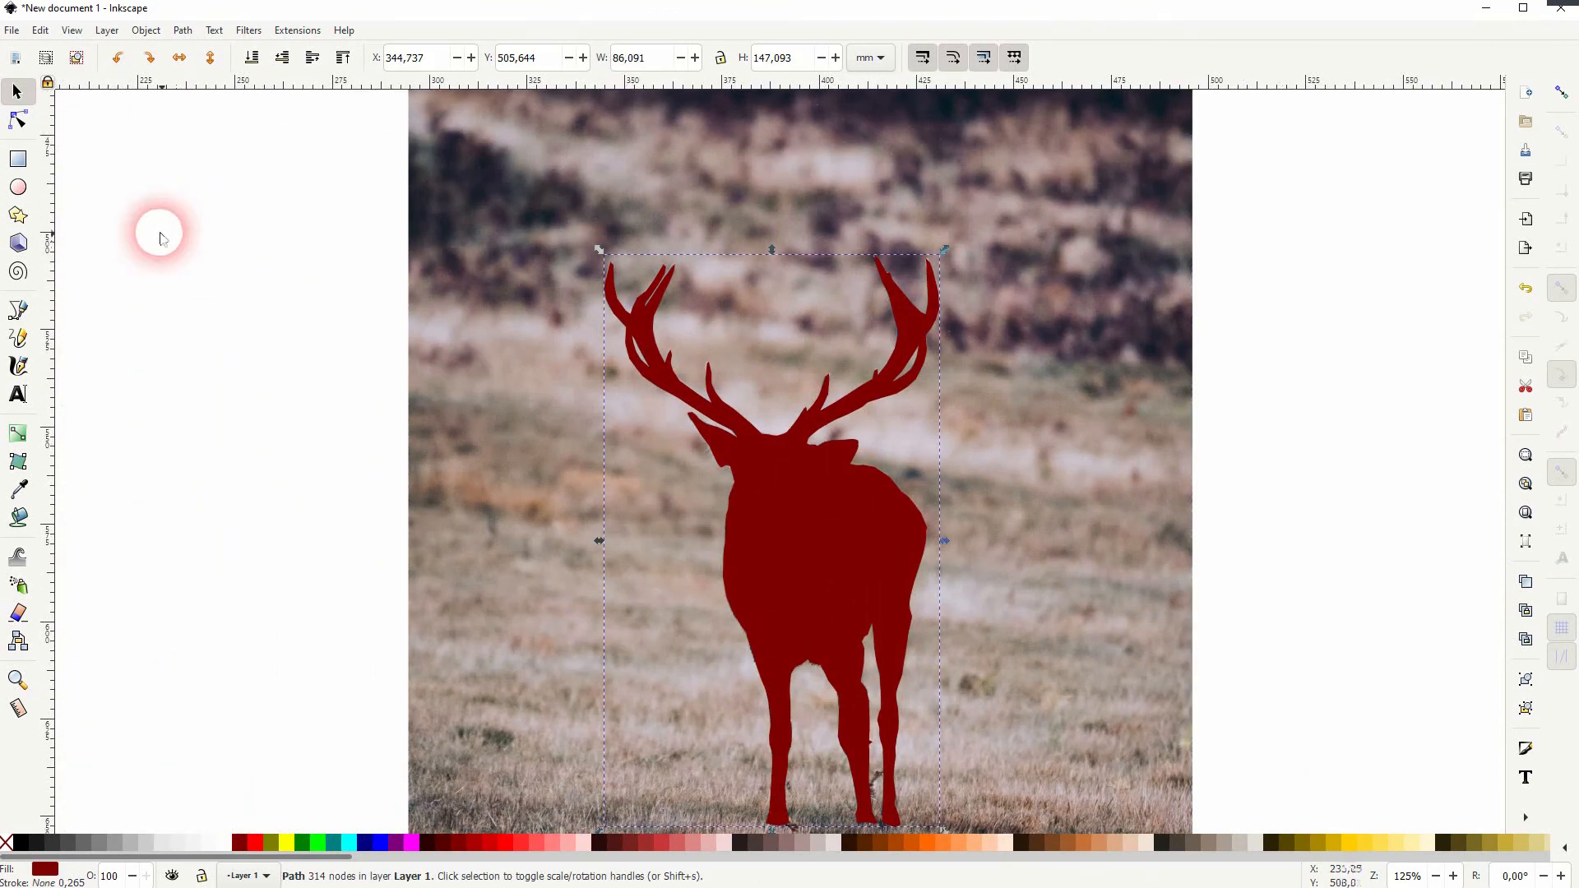
click(17, 120)
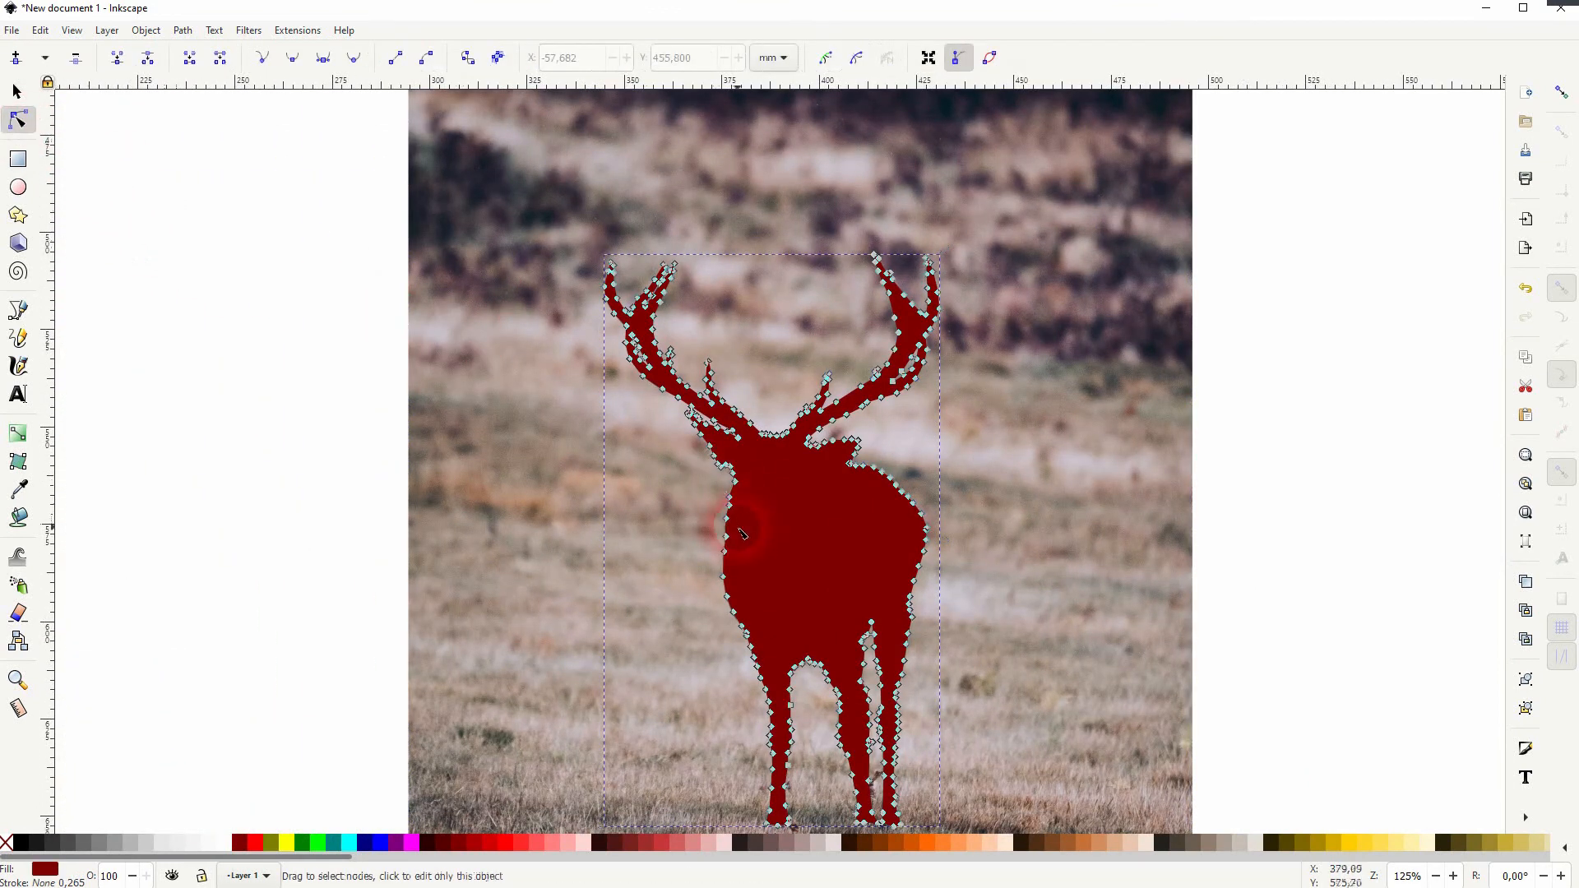
ctrl+scroll(741, 531, up, 4)
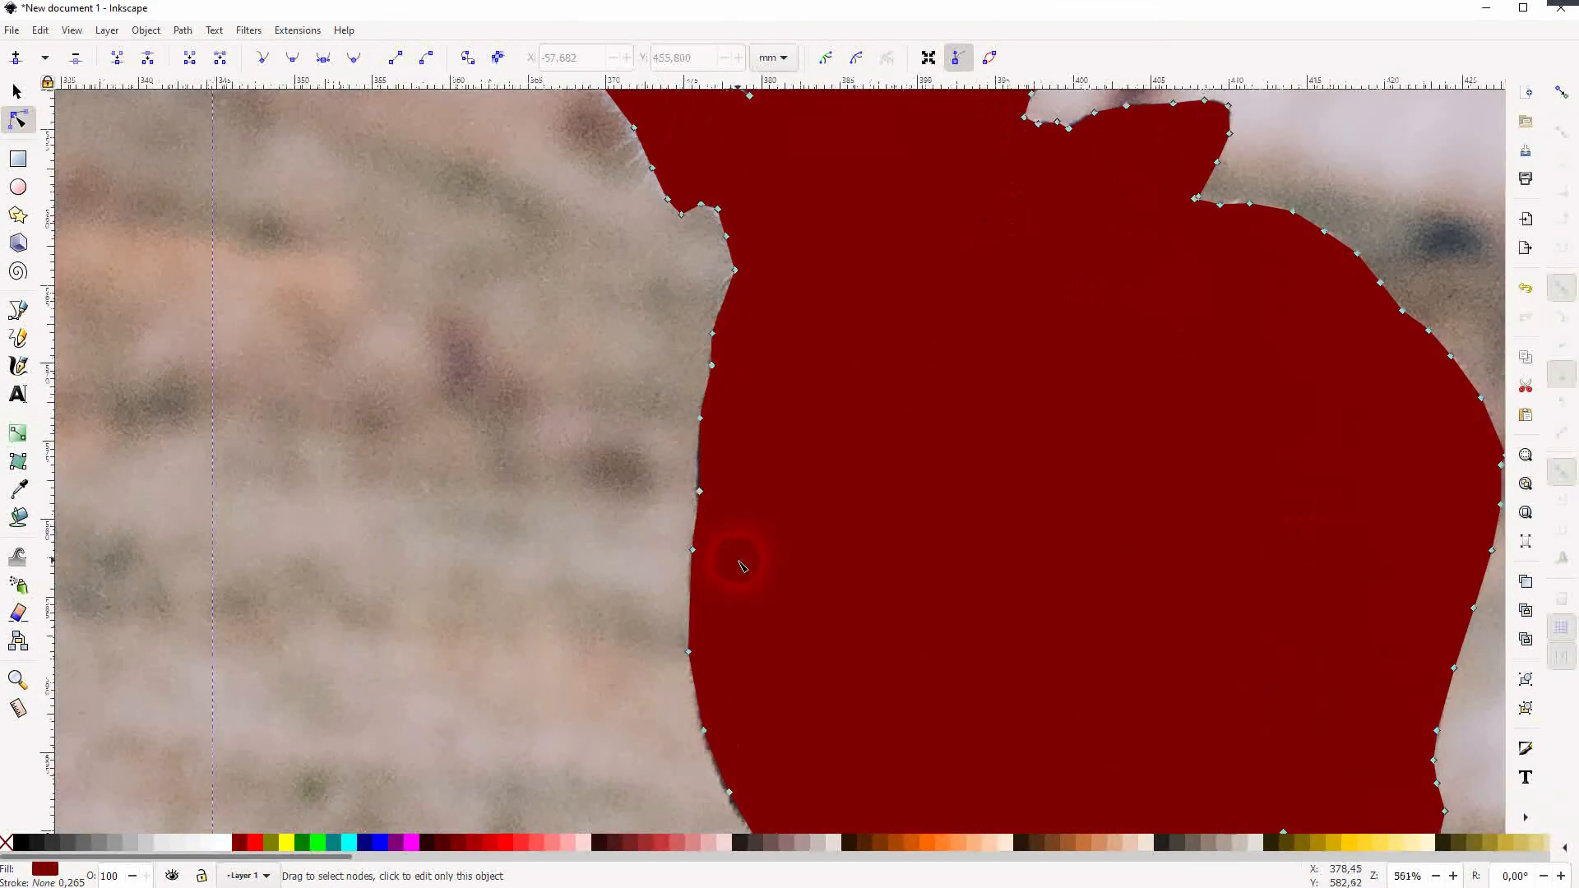
click(693, 551)
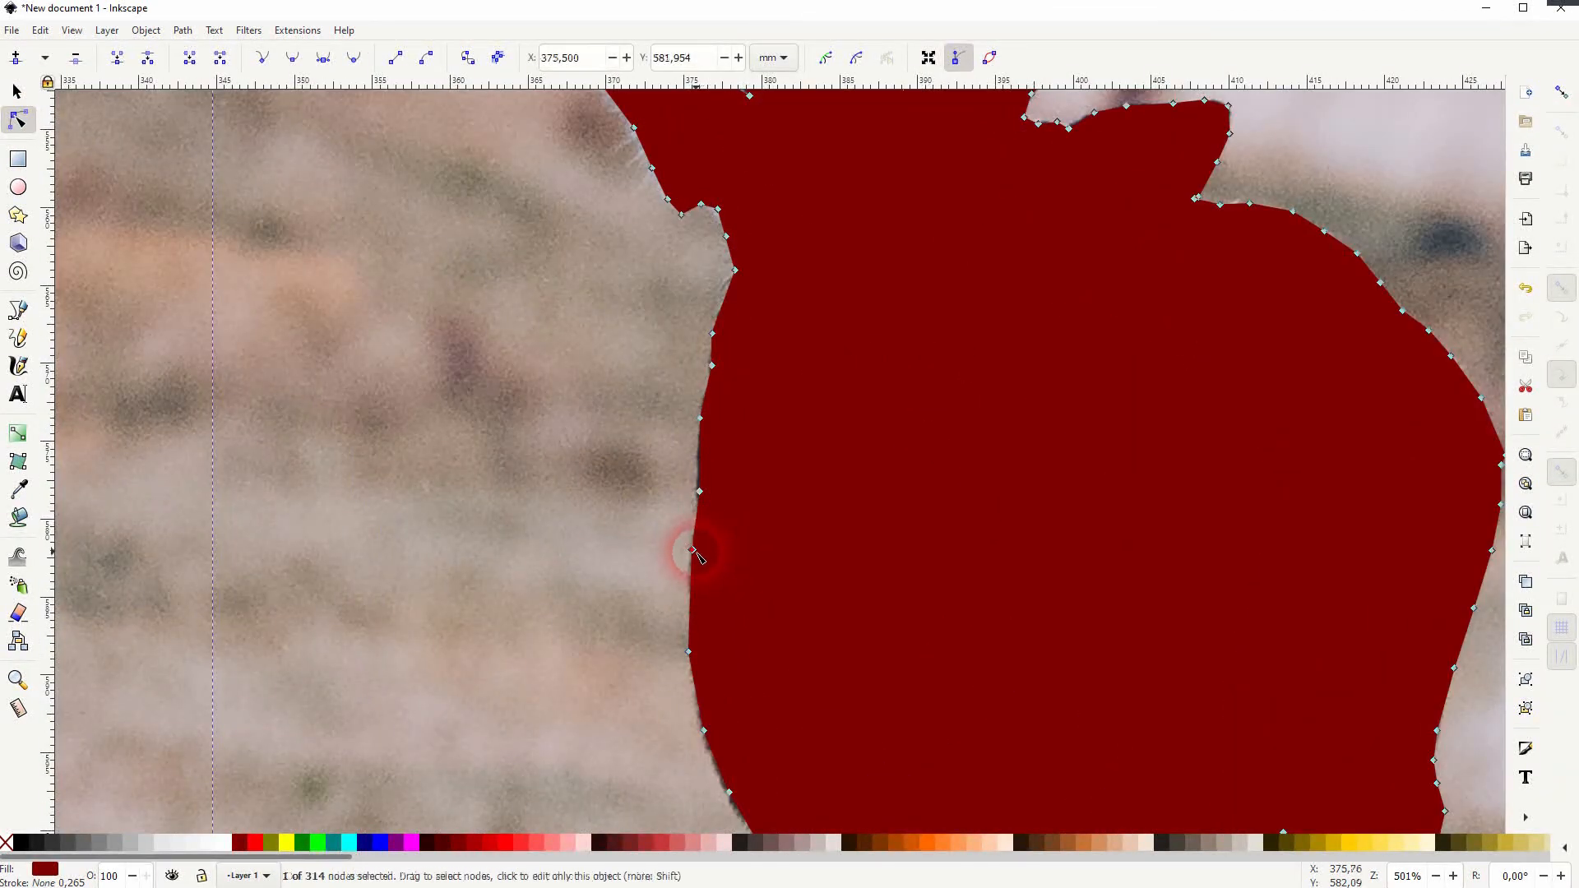
click(293, 60)
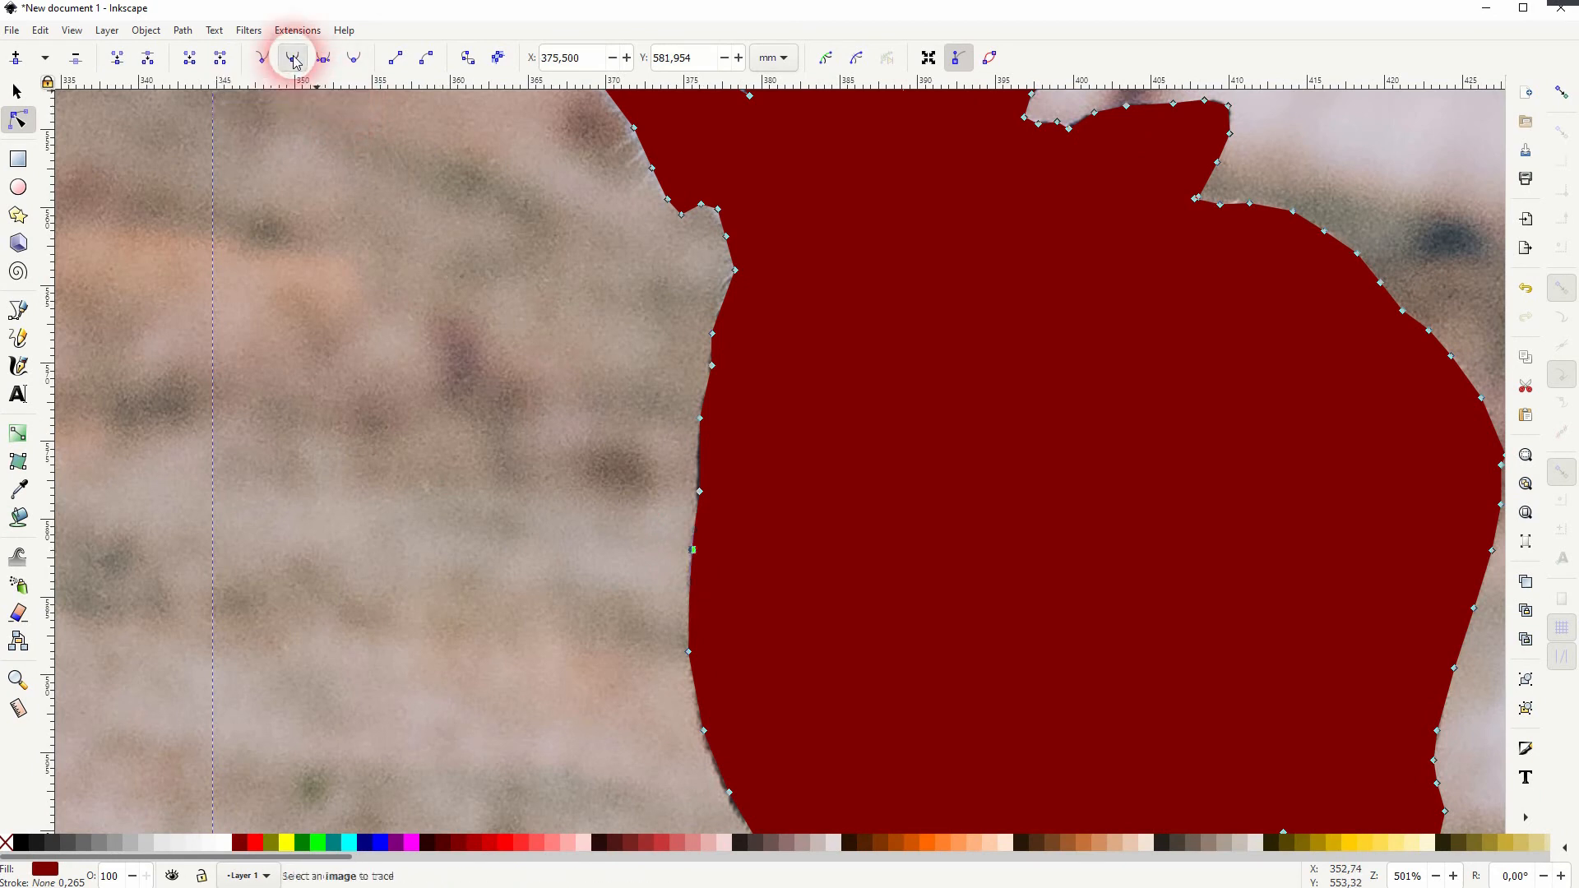
- Make the next node up the chest's left edge smooth, adjust its handle and shift the node slightly up and outward
click(699, 491)
click(293, 60)
drag(710, 472, 704, 427)
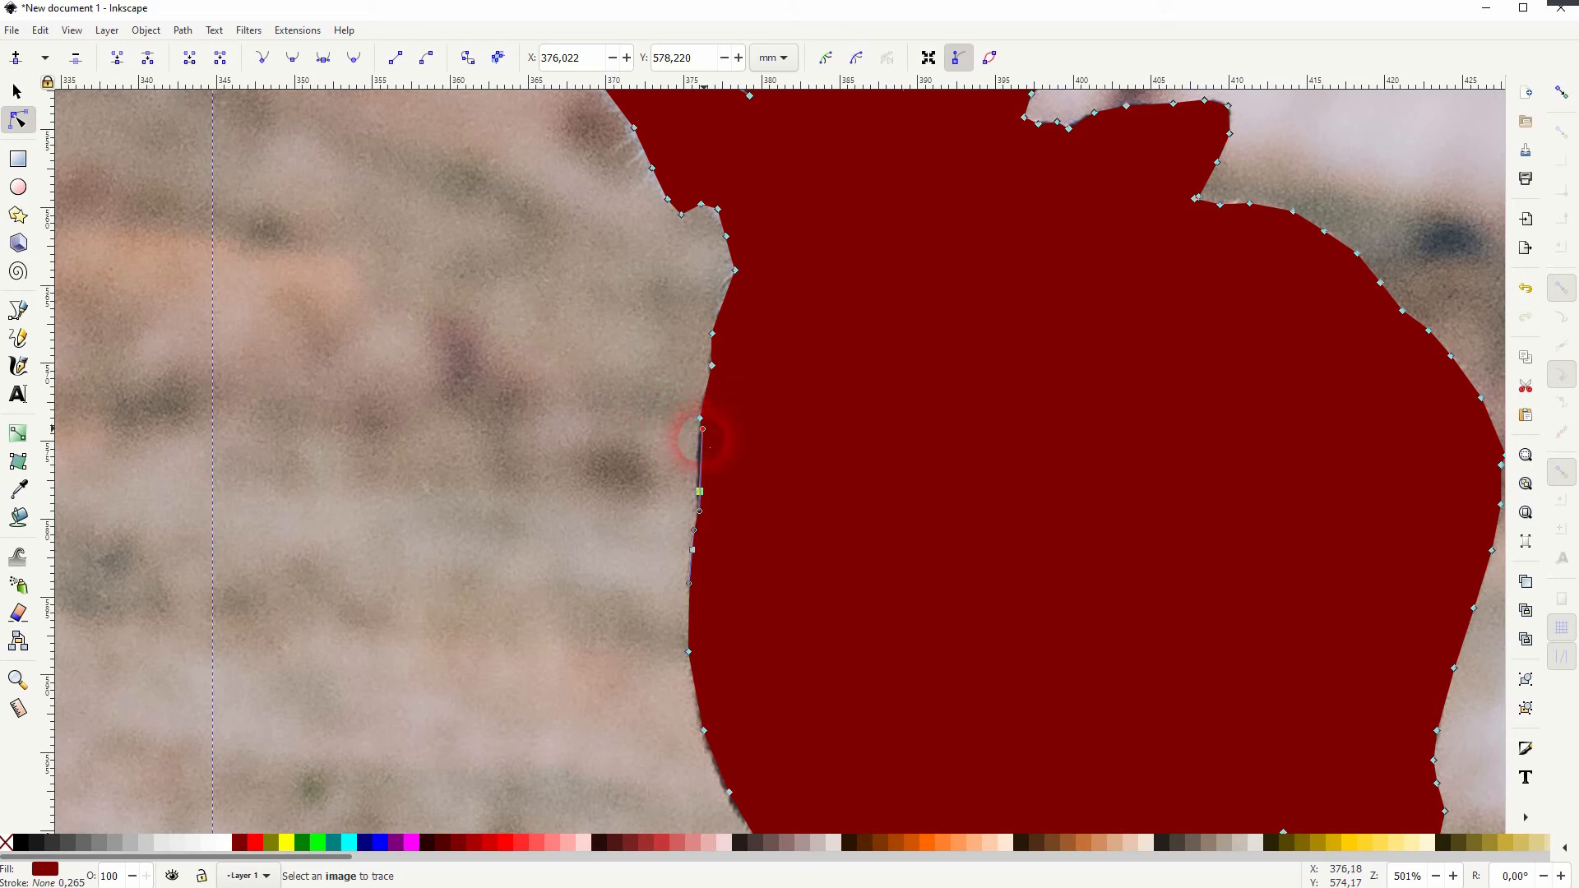
drag(702, 495, 698, 484)
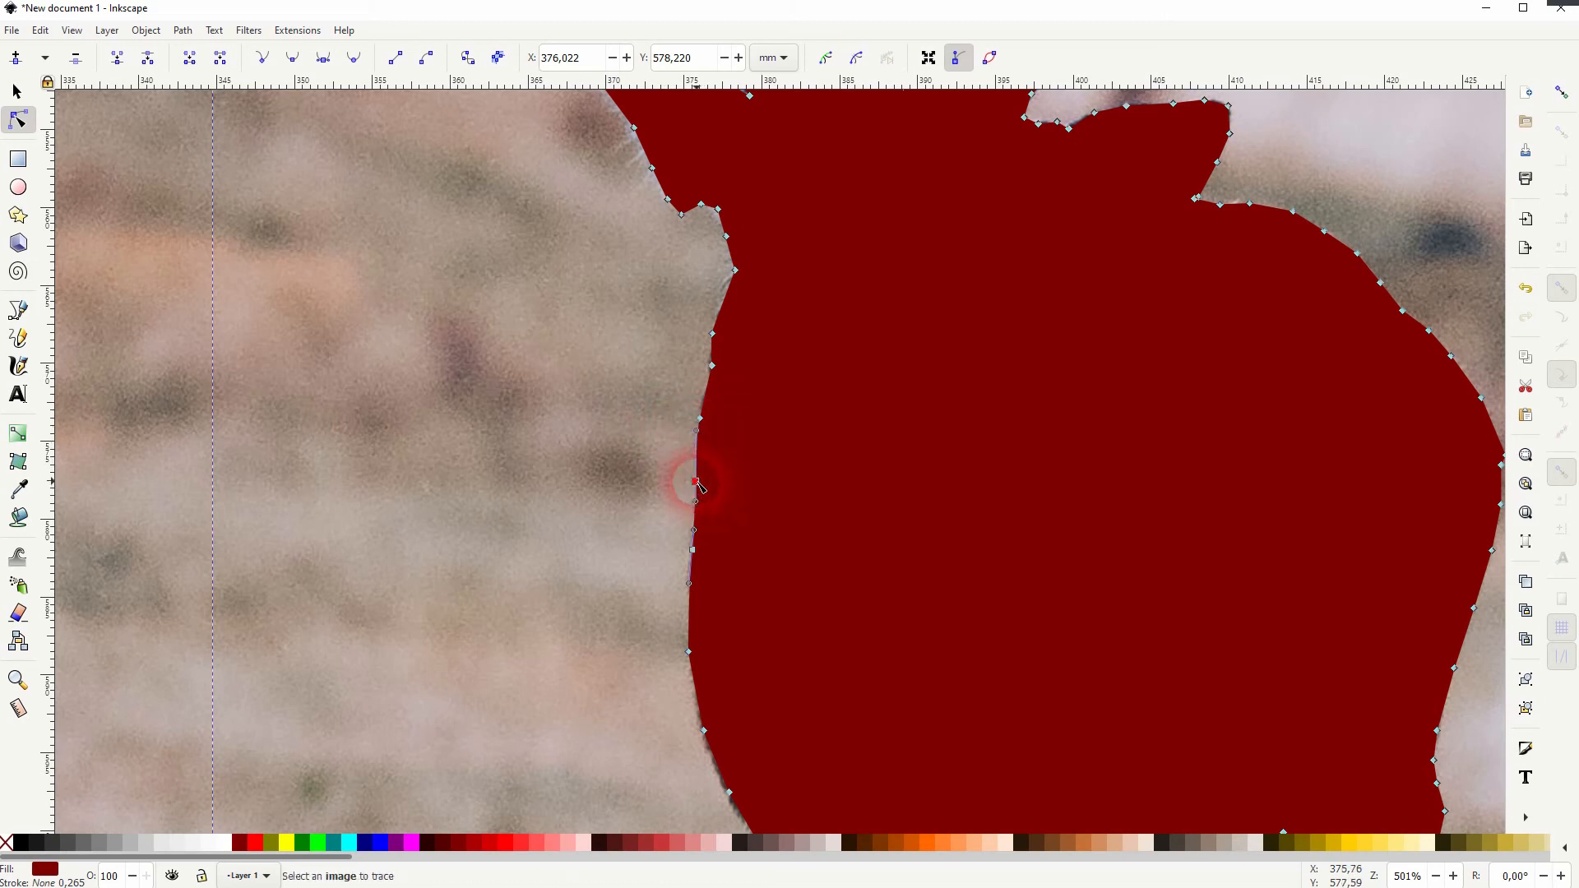
- Smooth the node on the deer's left edge just below the neck and nudge it slightly outward
click(713, 367)
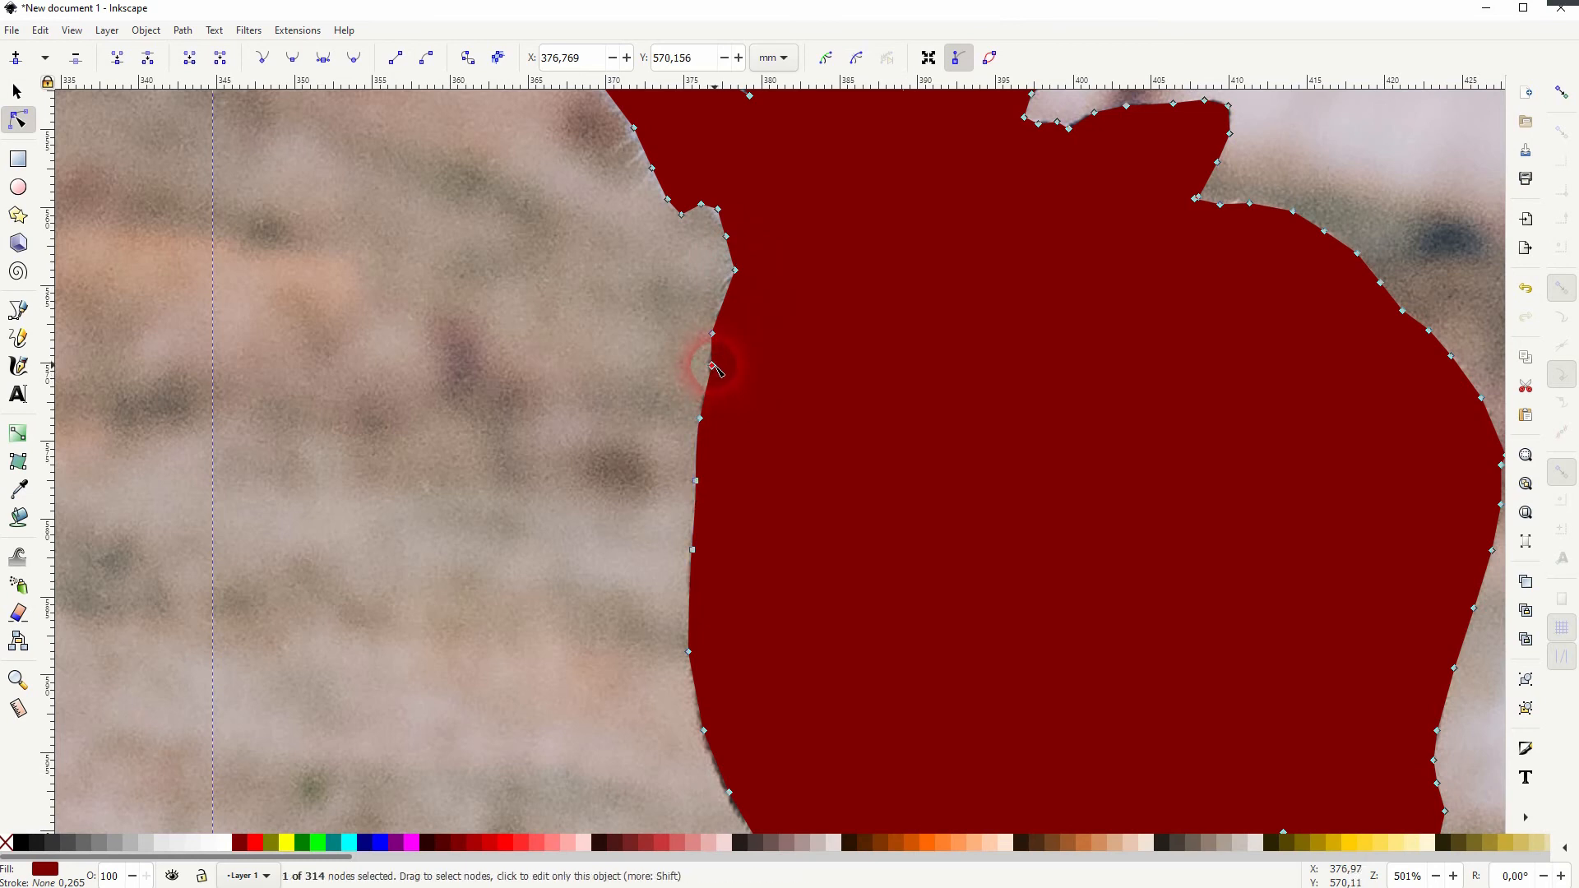
click(296, 70)
click(712, 367)
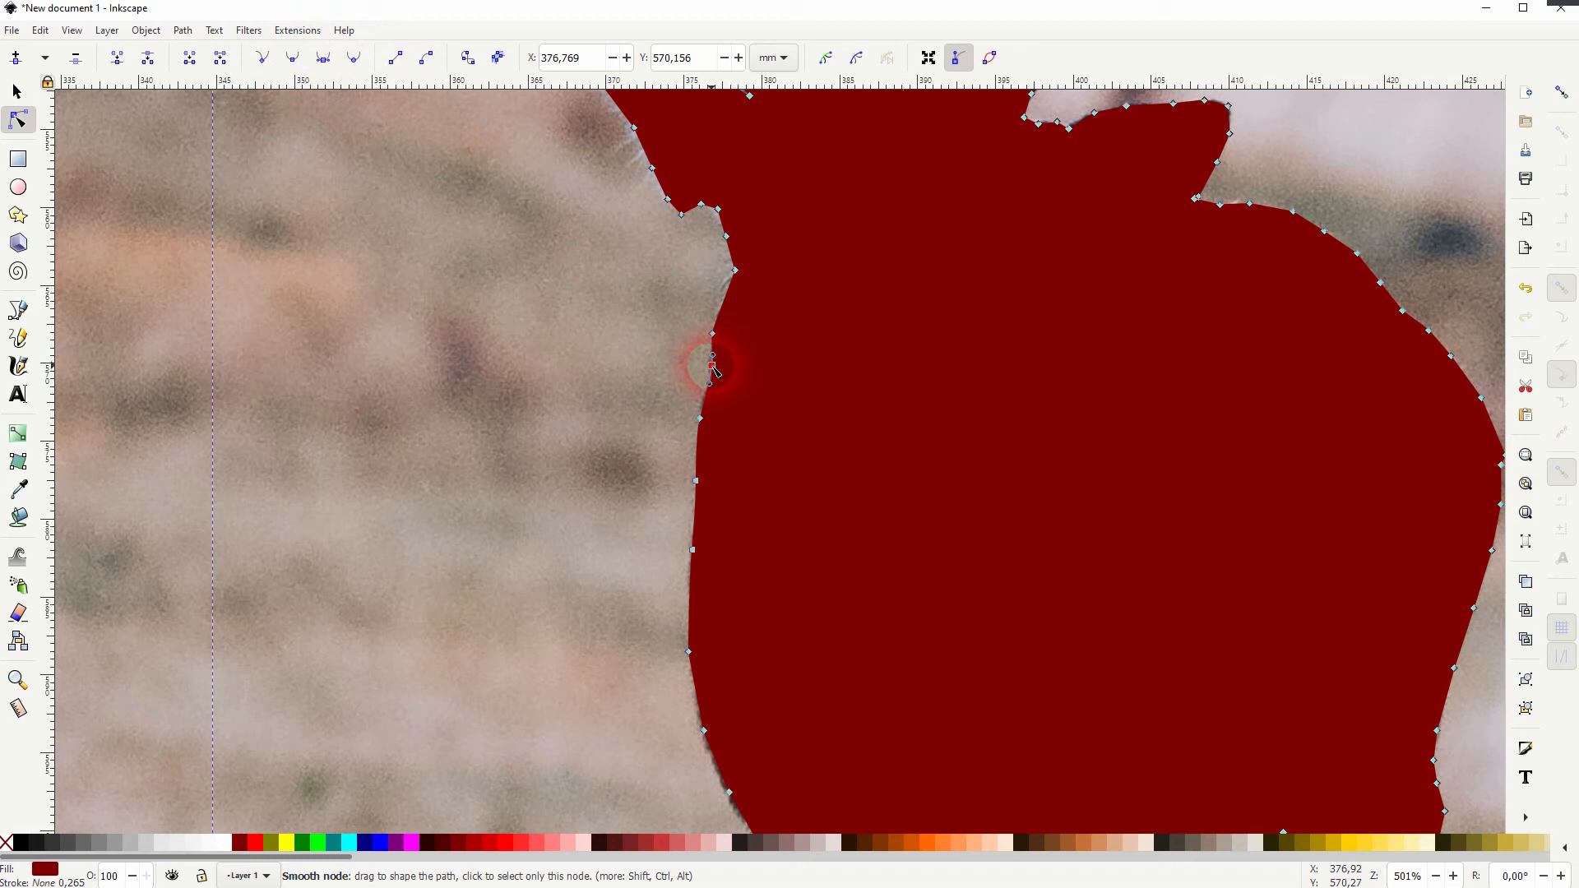
drag(712, 367, 709, 364)
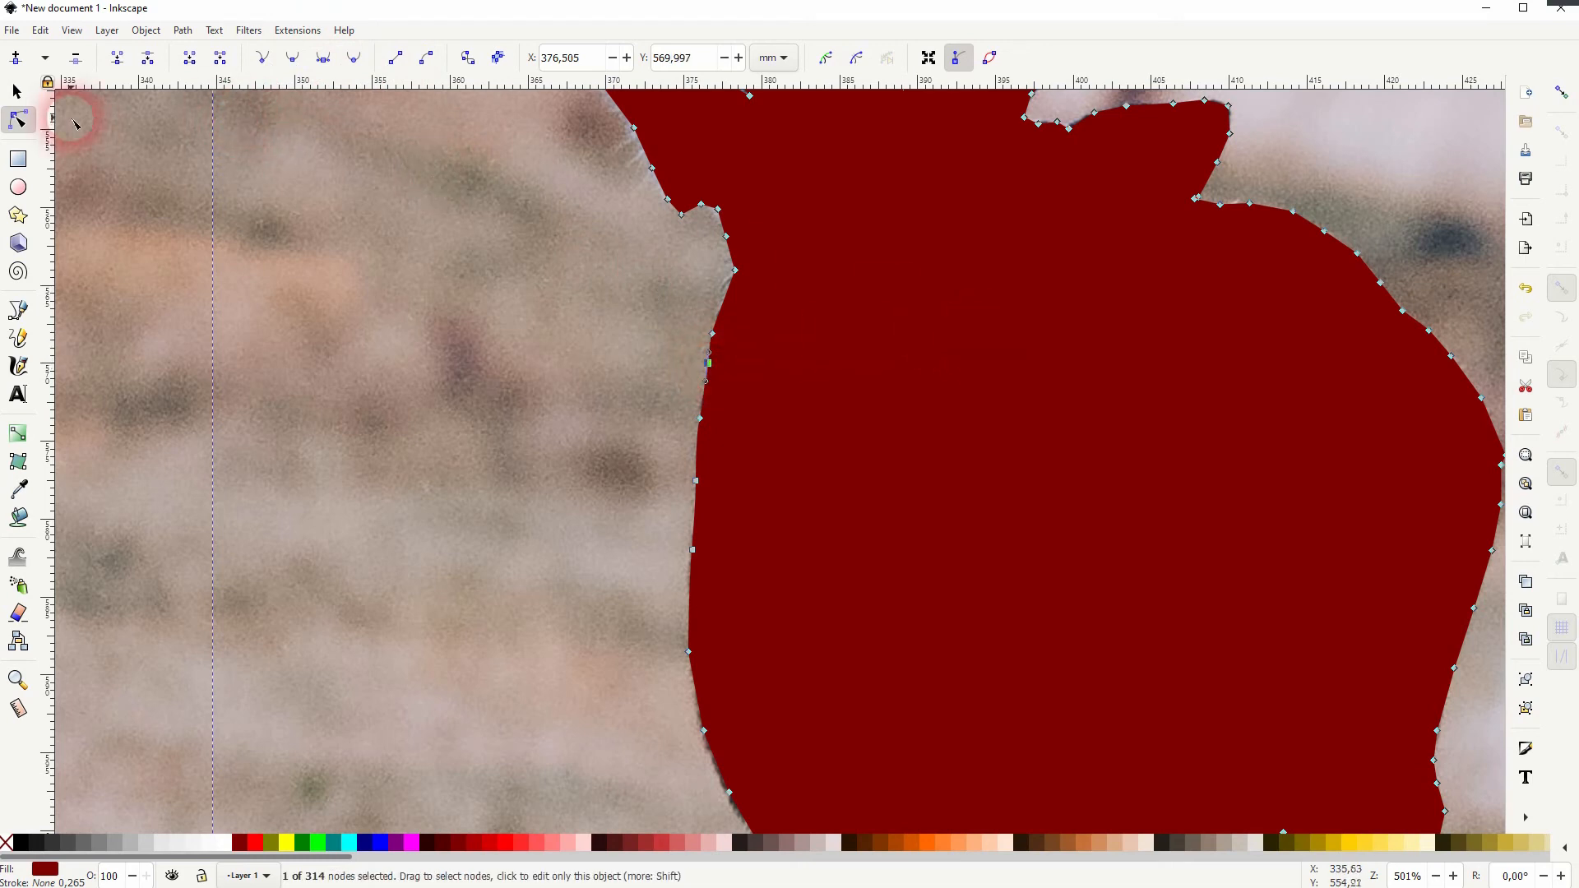
- Release the clip from the forest photo that is cropped to the old deer silhouette
click(17, 91)
scroll(1116, 554, down, 4)
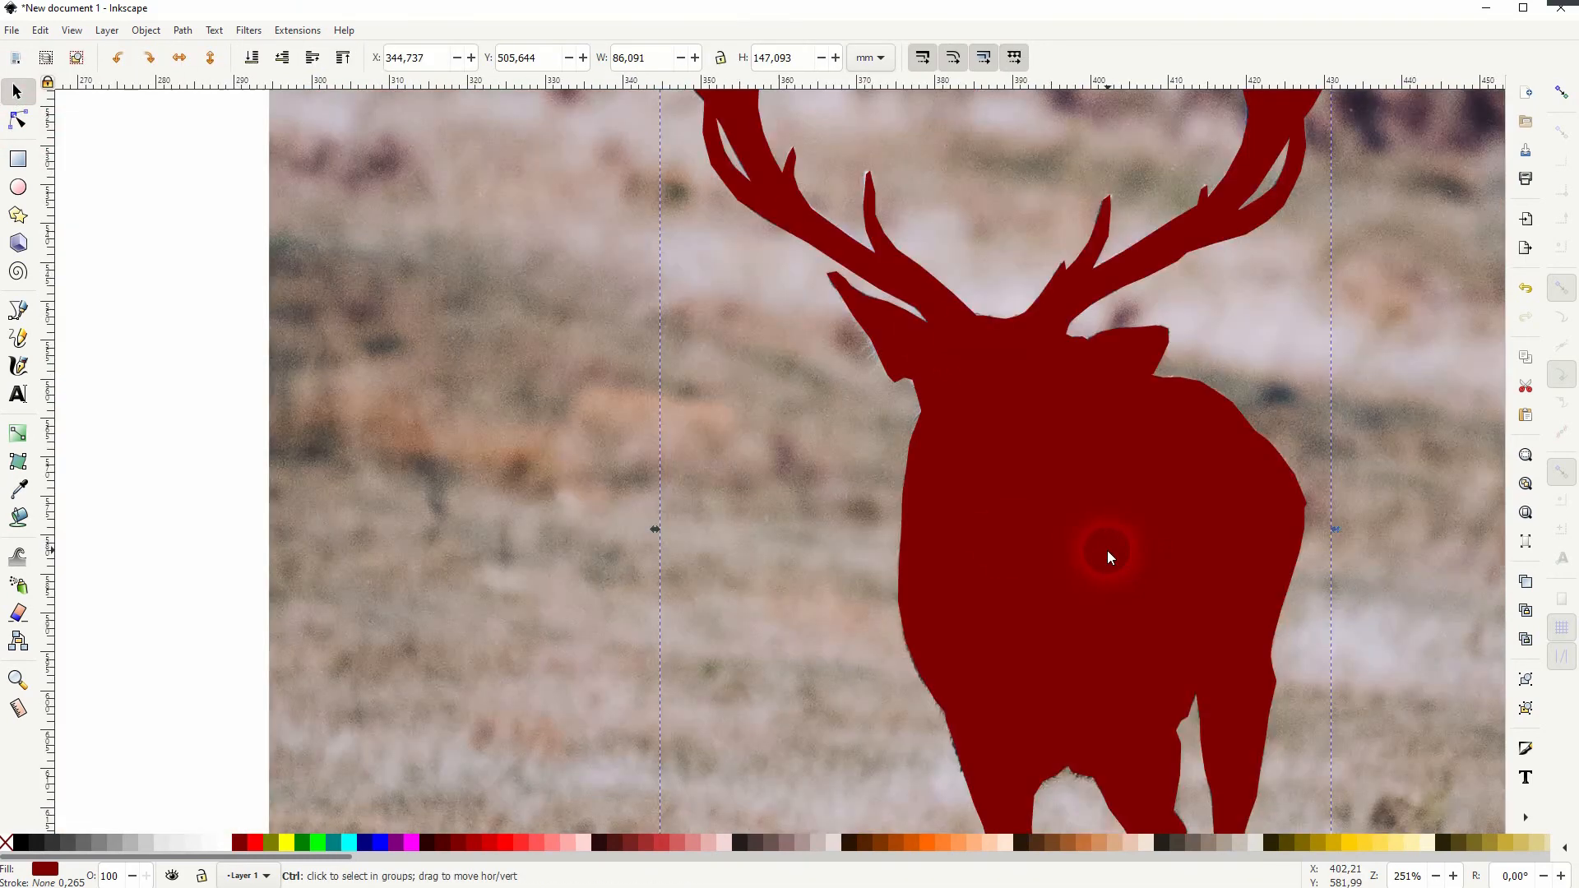
drag(1140, 625, 980, 541)
scroll(986, 511, down, 2)
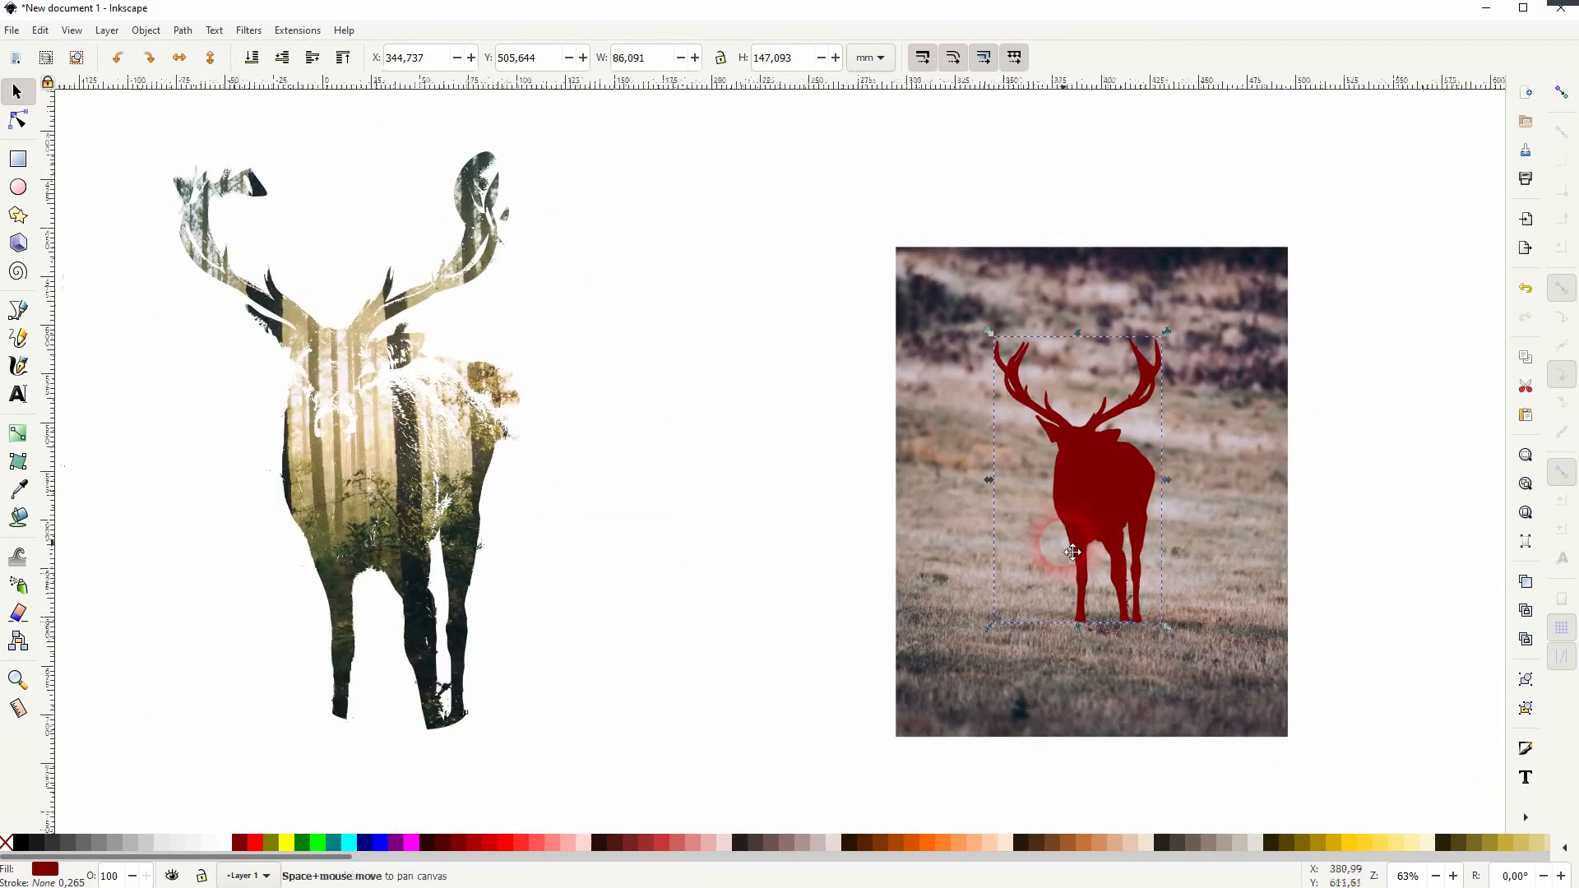
scroll(1062, 543, down, 1)
click(559, 474)
right_click(562, 476)
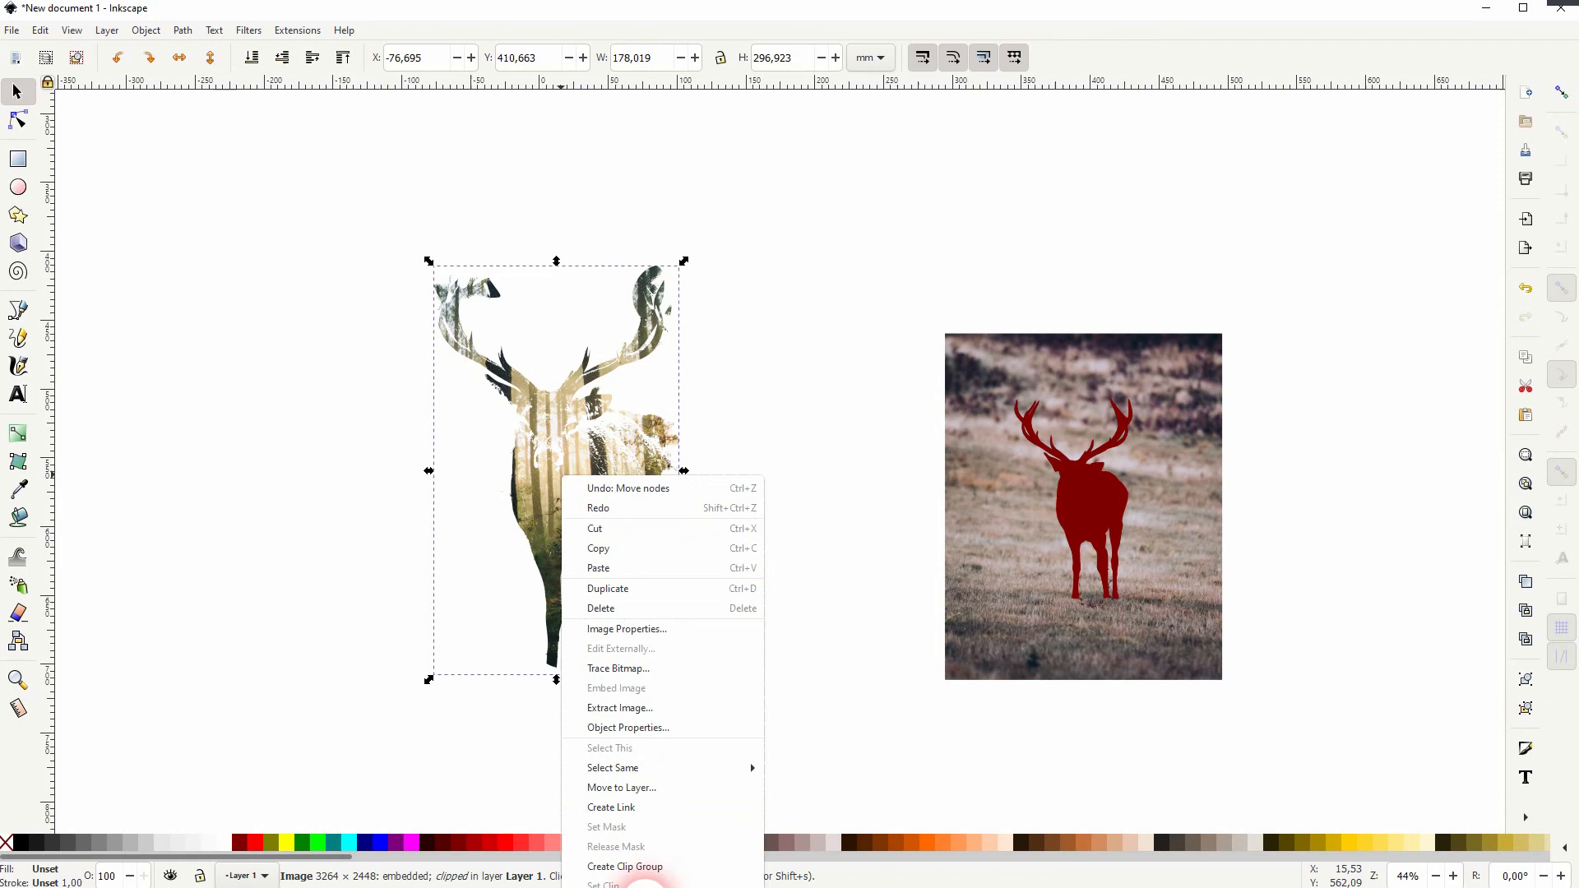
click(617, 877)
- Move the old black deer silhouette off the forest photo to the far side of the deer photo
click(801, 462)
click(1095, 500)
drag(584, 482, 1394, 481)
- Place the maroon deer over the right part of the forest photo, enlarged to about 213 × 365 mm
drag(1077, 497, 531, 517)
drag(591, 626, 770, 773)
drag(574, 542, 560, 511)
key(space)
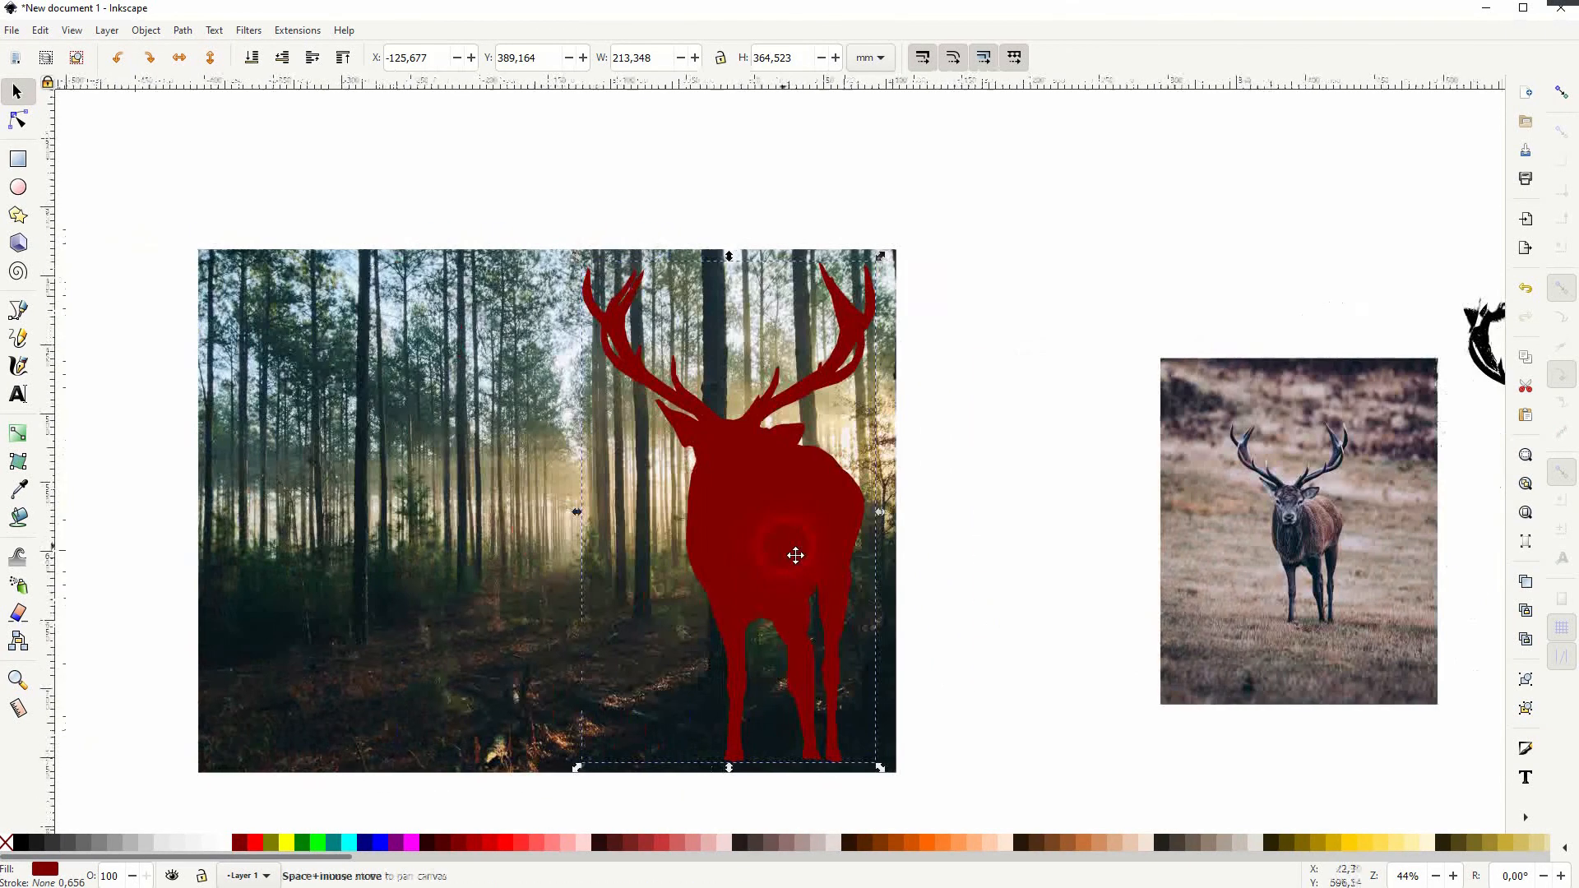
- Clip the forest photo to the maroon deer silhouette placed over it
drag(141, 786, 1024, 144)
right_click(475, 337)
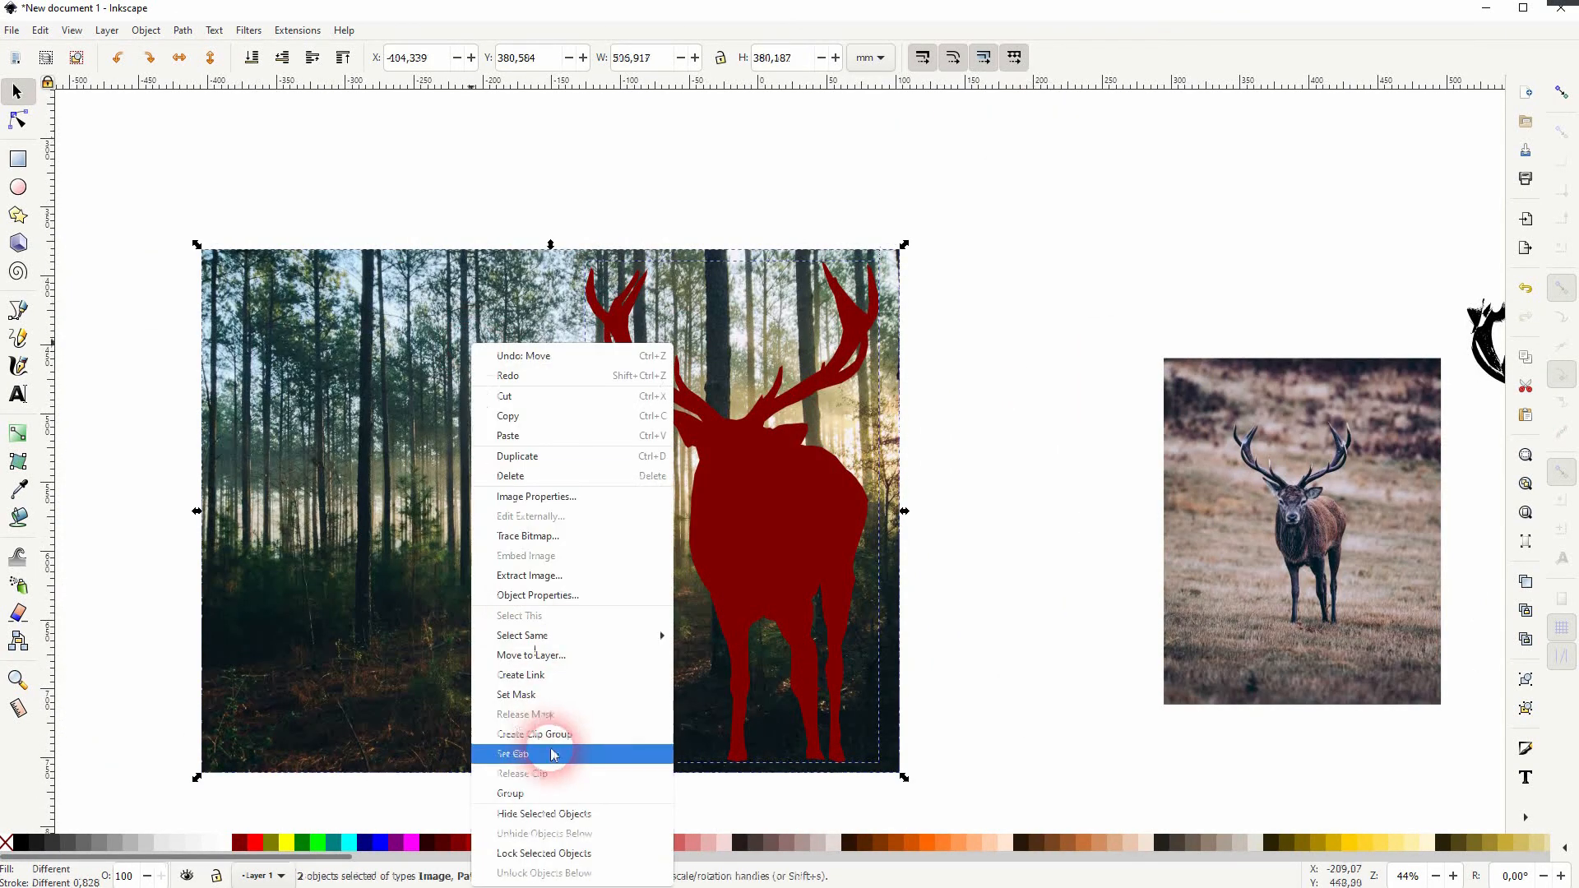
click(551, 754)
click(1022, 551)
key(space)
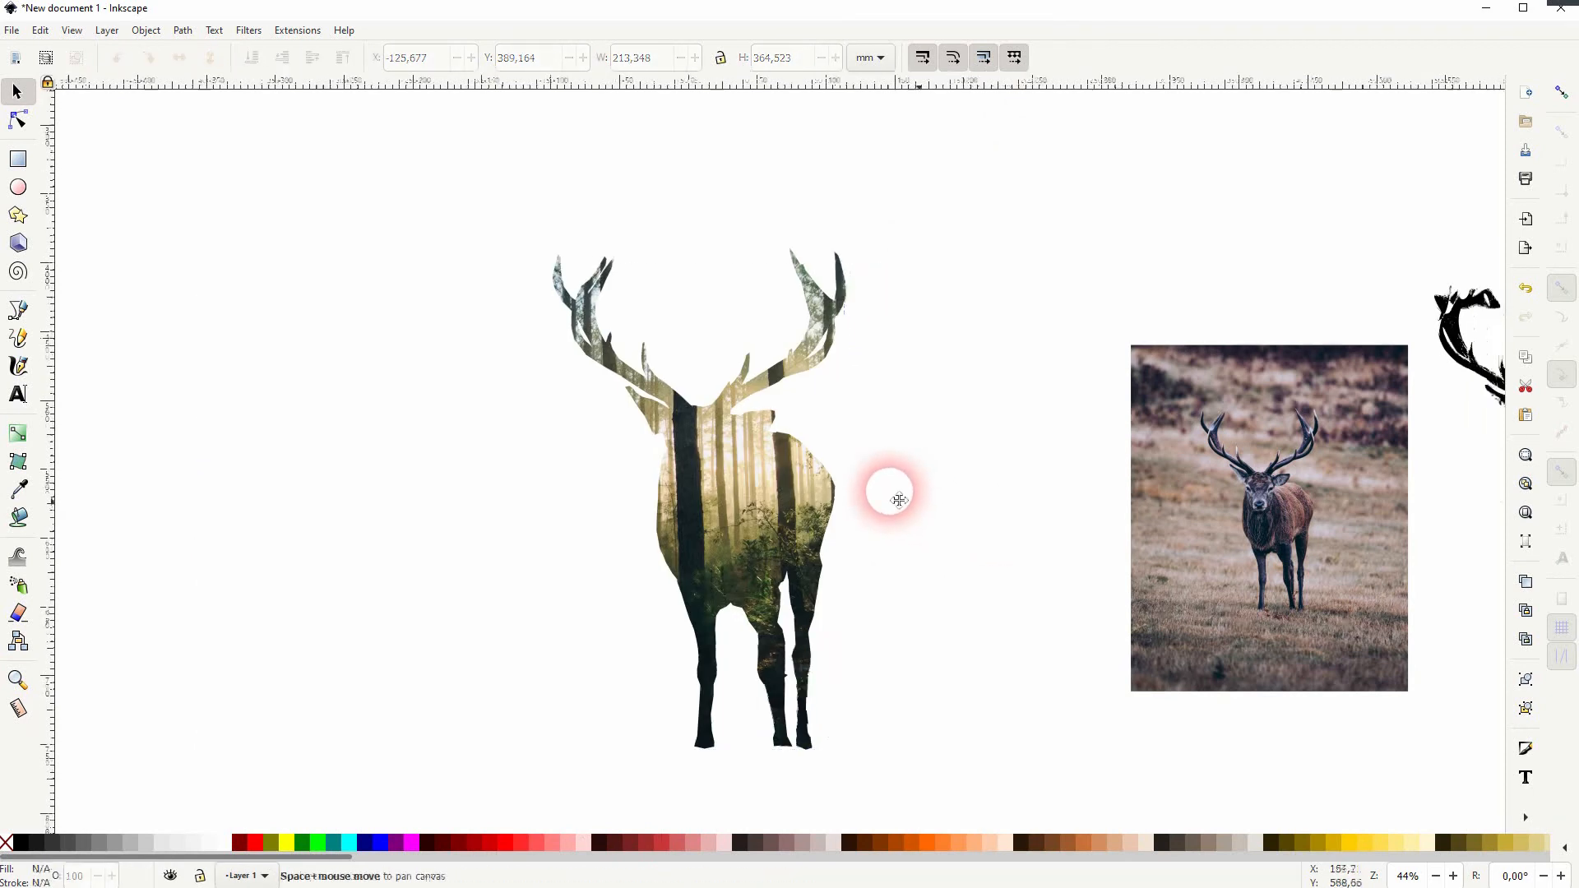
key(space)
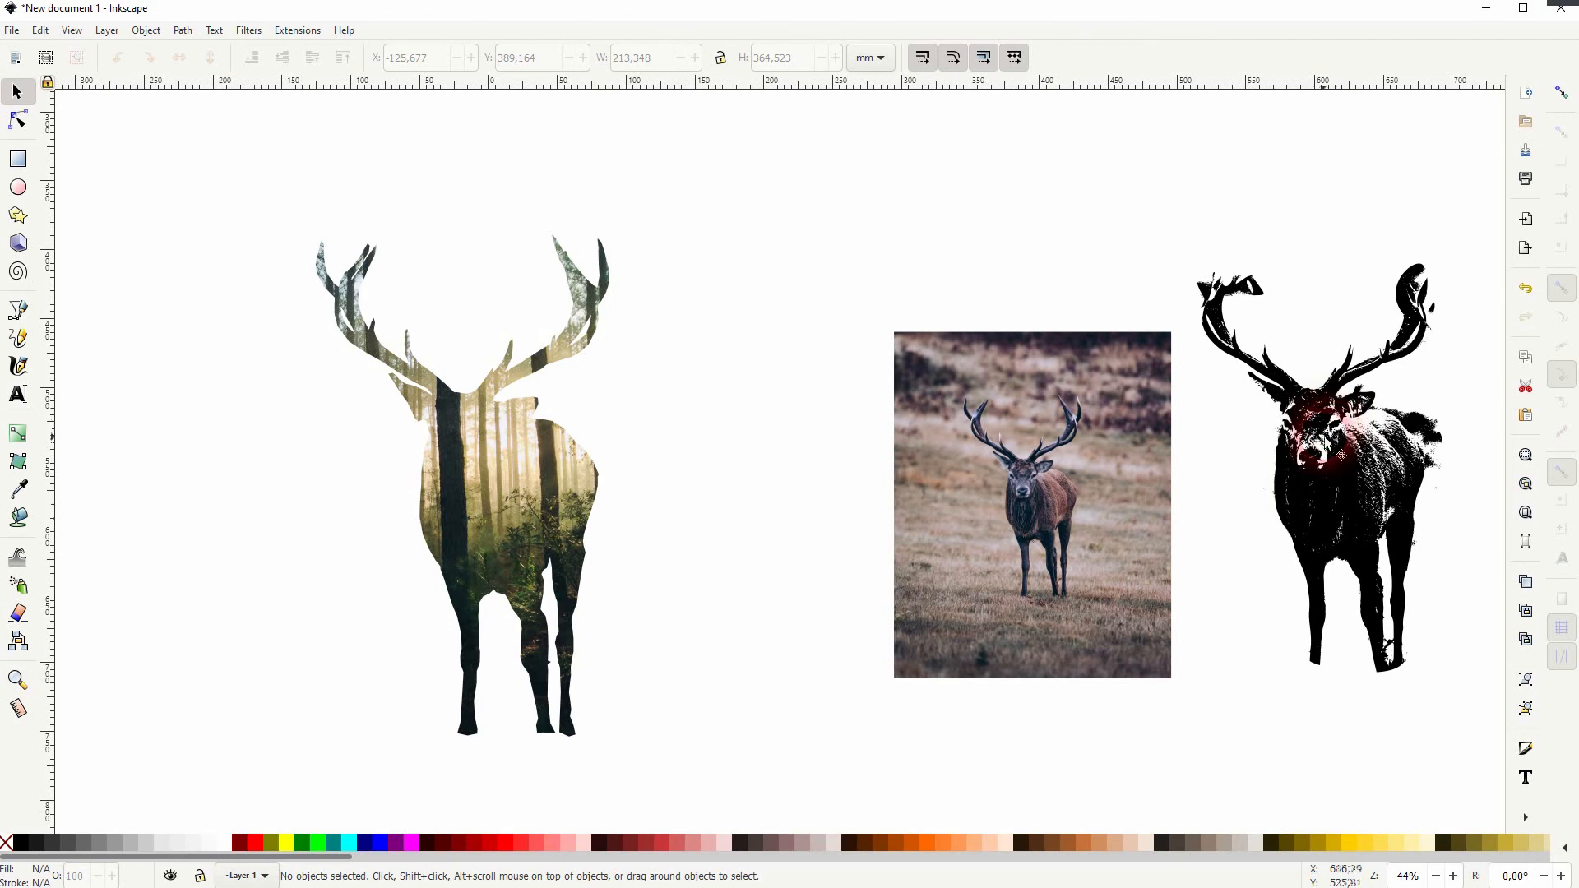
- Release the clip from the forest photo cropped to the hand-traced deer
click(489, 449)
right_click(489, 448)
click(575, 847)
- Duplicate the forest photo, move the copy to the far side of the deer photo, and delete the duplicated maroon deer
key(ctrl+d)
drag(110, 412, 1347, 489)
key(space)
click(1259, 468)
click(1022, 498)
key(Delete)
- Send the forest photo copy to the back of the stack and move the black auto-traced deer silhouette onto it
drag(472, 436, 733, 451)
click(251, 59)
click(560, 471)
drag(560, 471, 1222, 471)
- Clip the forest photo copy to the black deer silhouette
drag(505, 772, 1402, 174)
right_click(947, 406)
click(957, 782)
- Clip the original forest photo to the maroon deer and place it beside the deer clipped from the auto-traced silhouette
scroll(612, 459, down, 2)
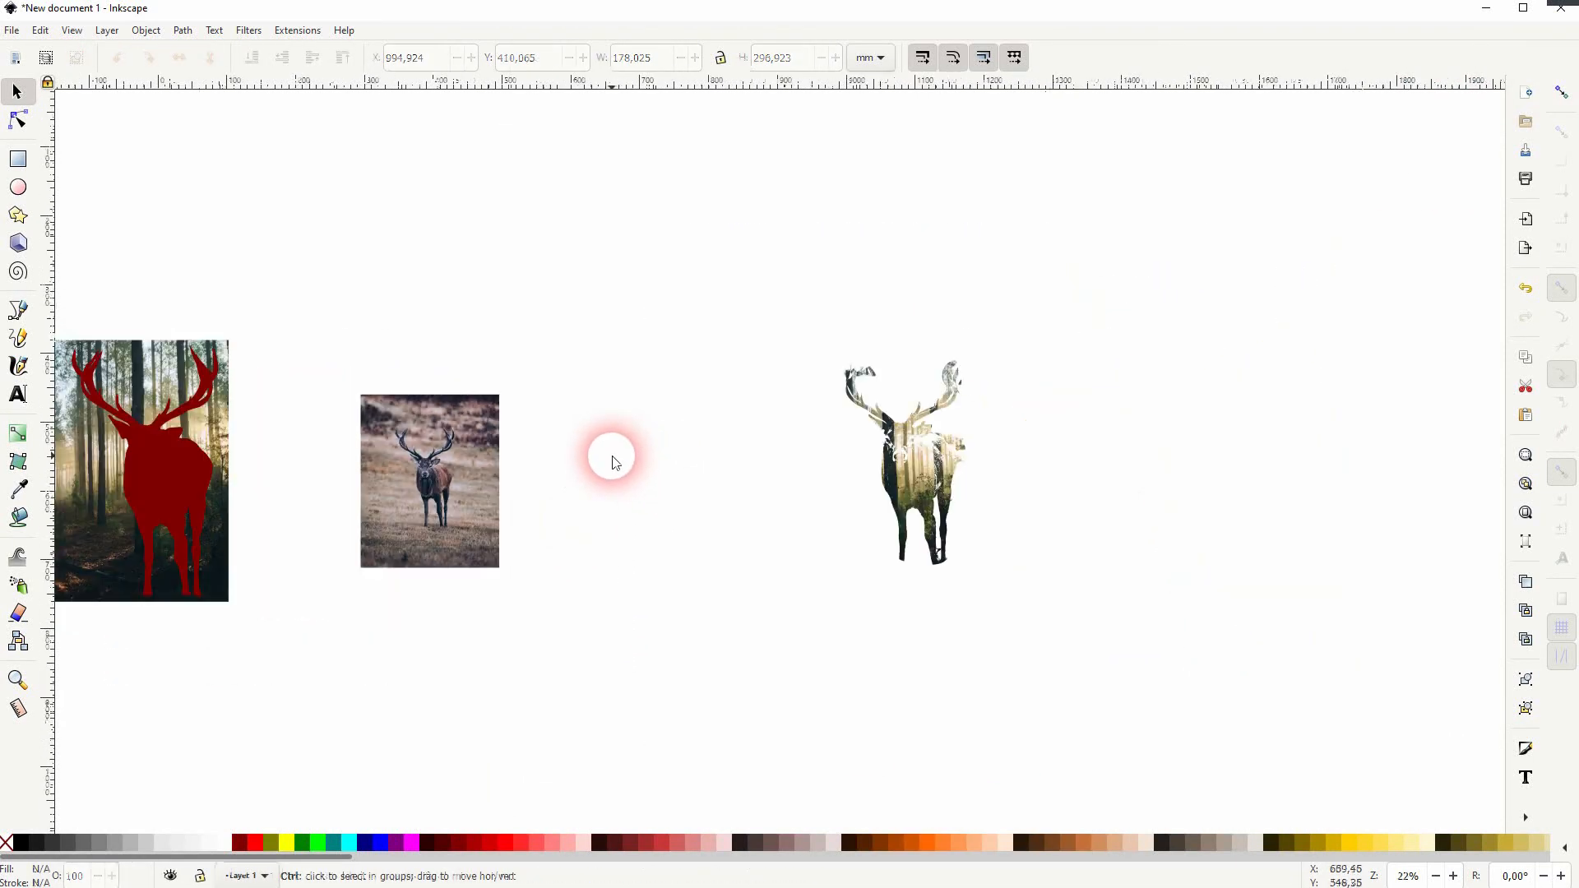
scroll(609, 411, left, 10)
drag(146, 654, 664, 290)
right_click(337, 448)
click(375, 851)
drag(544, 490, 1147, 491)
- Enlarge the auto-traced clipped deer to about 217 × 361 mm and align it next to the hand-traced one
click(1219, 492)
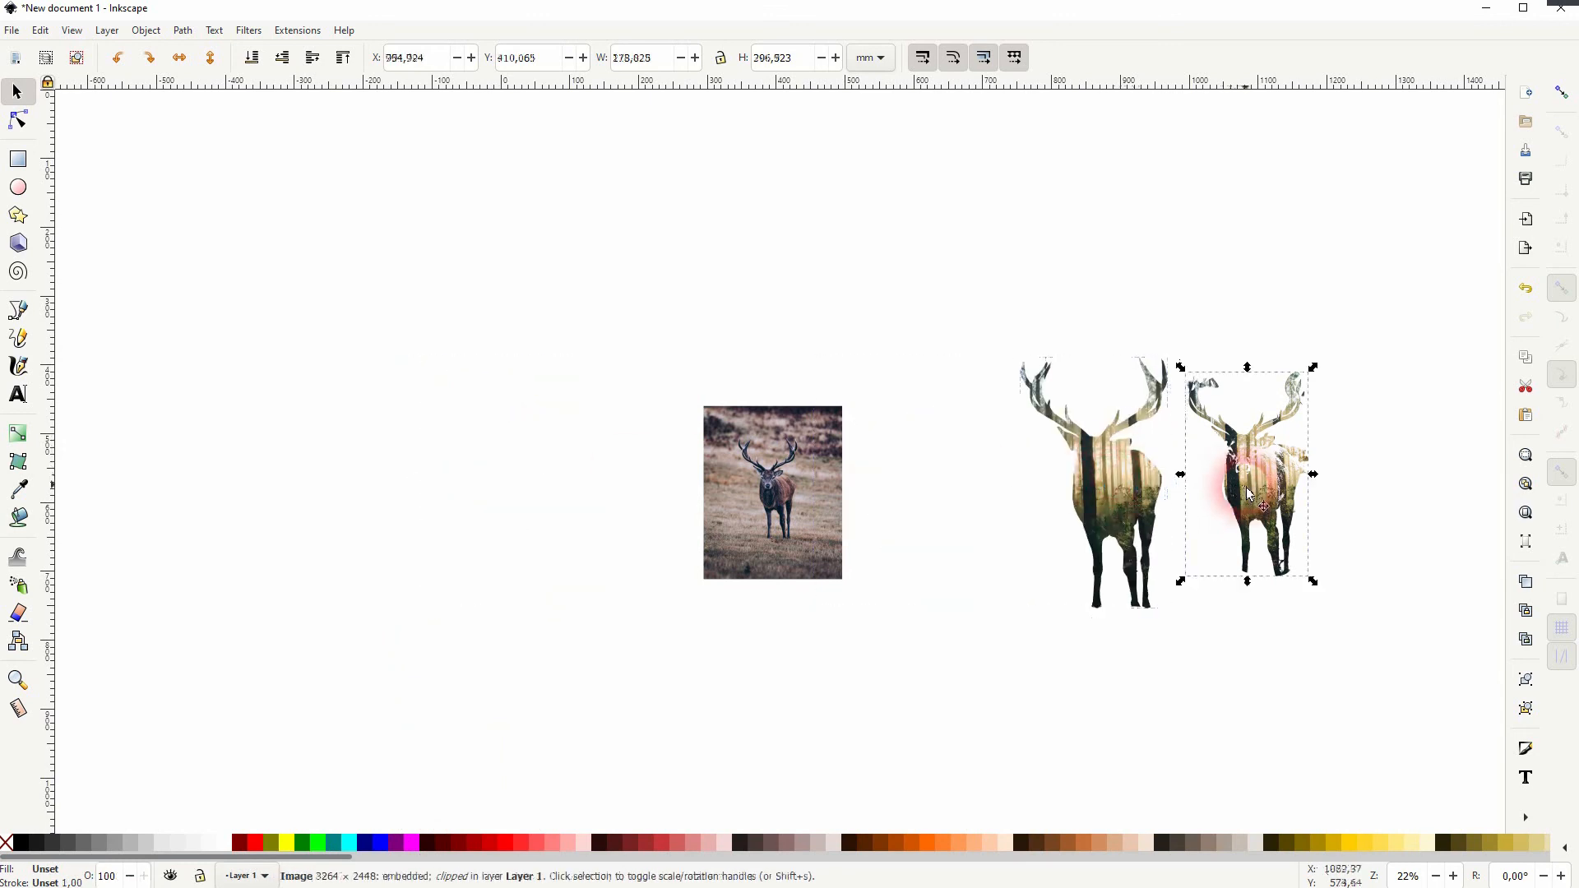
drag(1314, 587, 1350, 616)
mouse_move(1276, 502)
mouse_down()
mouse_move(1275, 529)
mouse_move(1273, 495)
mouse_move(1296, 485)
mouse_up()
click(1410, 510)
click(1398, 511)
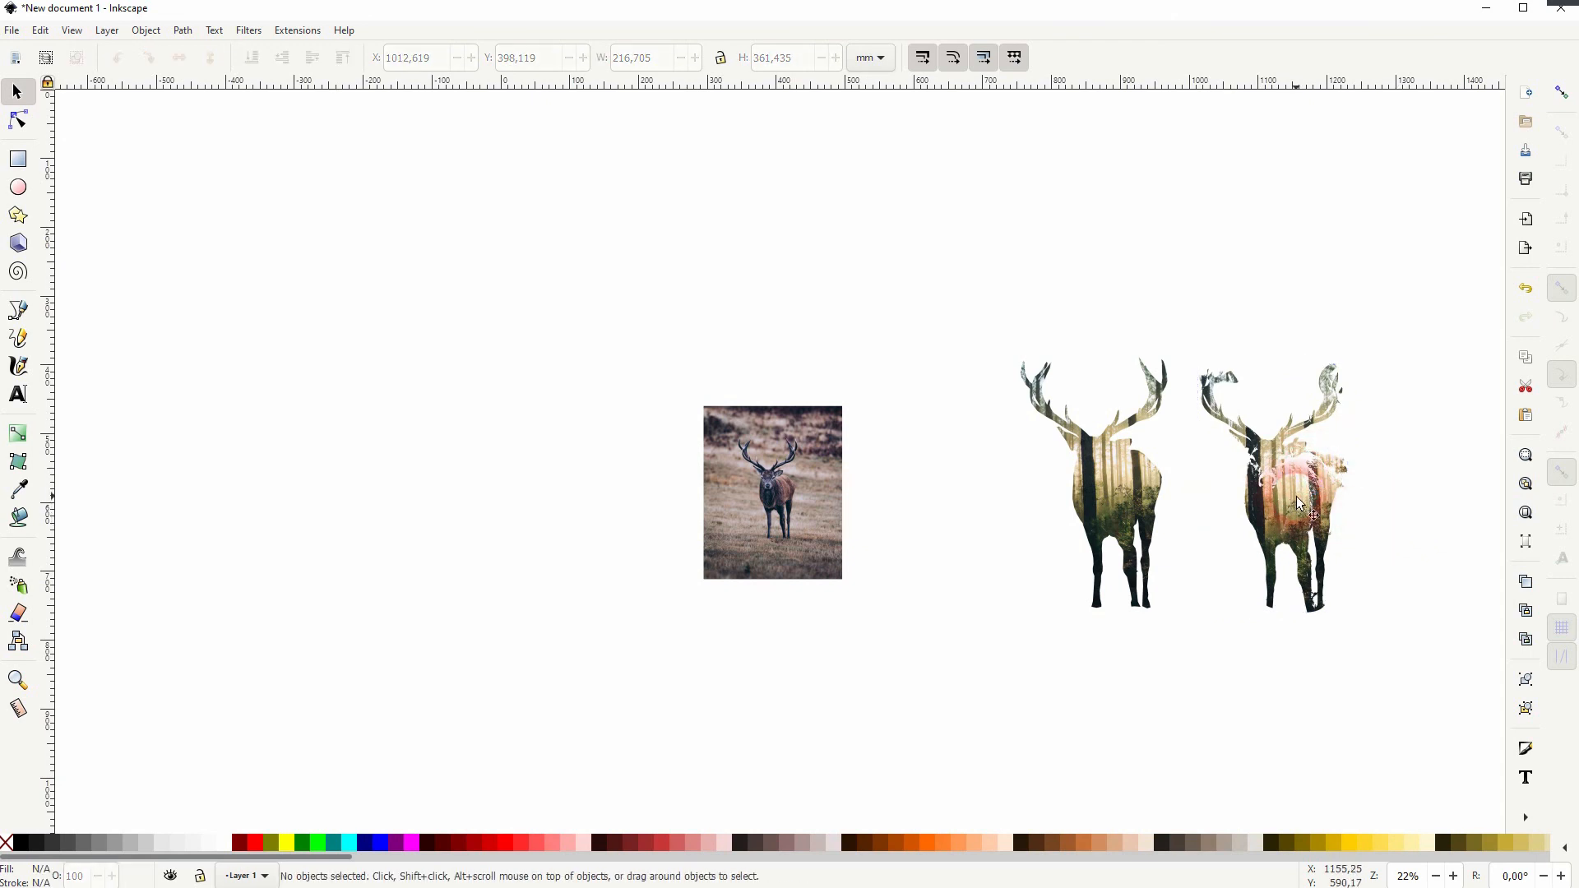
scroll(1316, 515, up, 2)
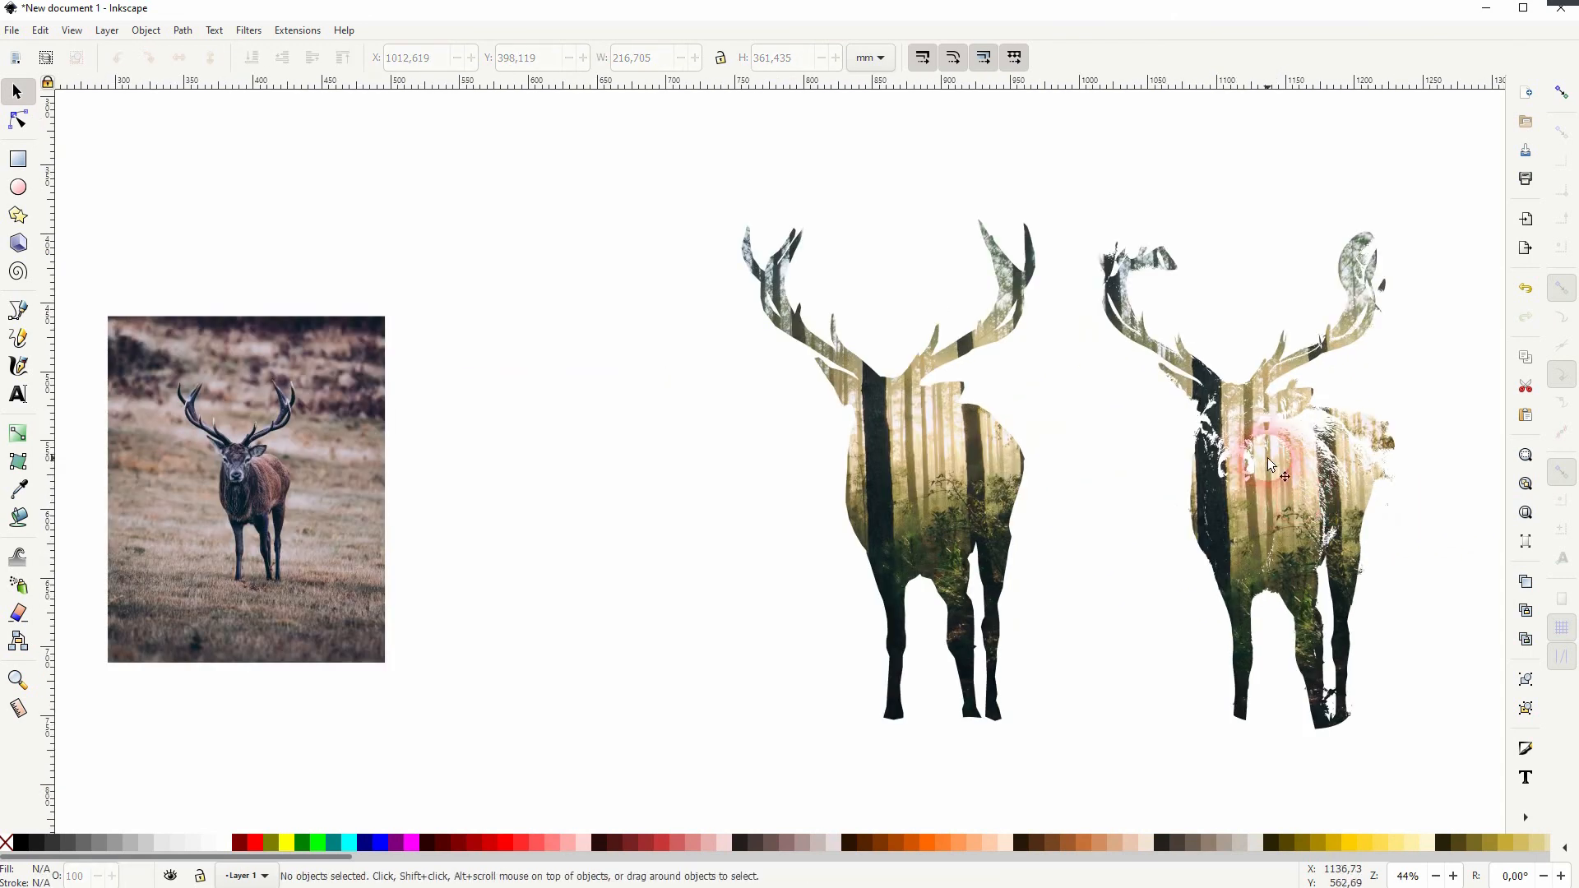